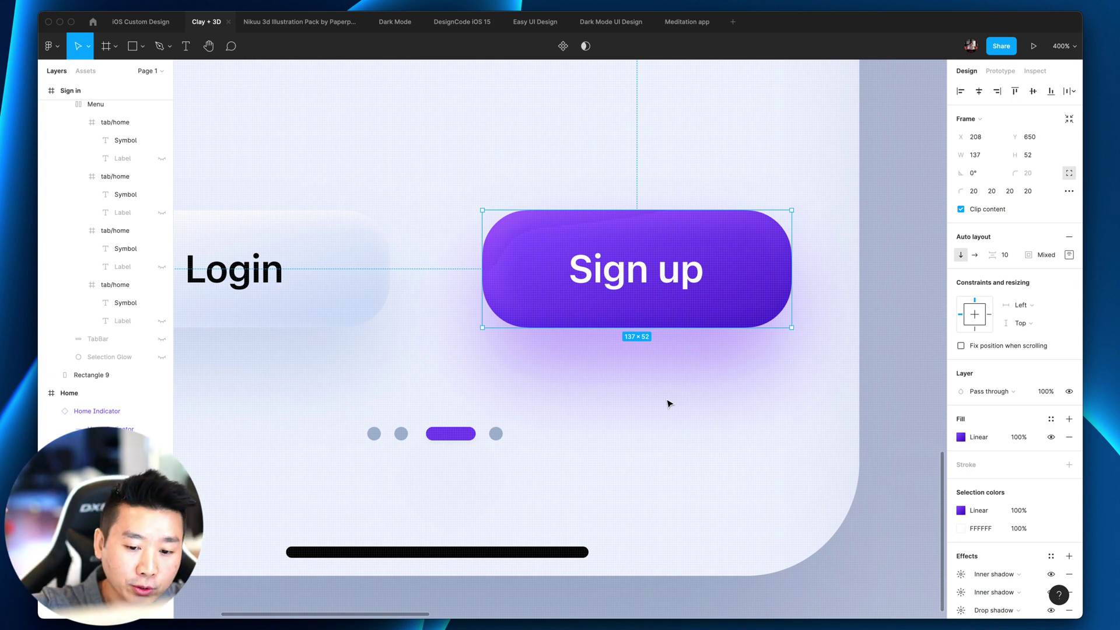
Clear the Sign up selection and switch to the Rectangle tool (R) above the buttons.
{"action": "left_click", "coordinate": [884, 268]}
{"action": "scroll", "coordinate": [884, 268], "scroll_direction": "up", "scroll_amount": 5}
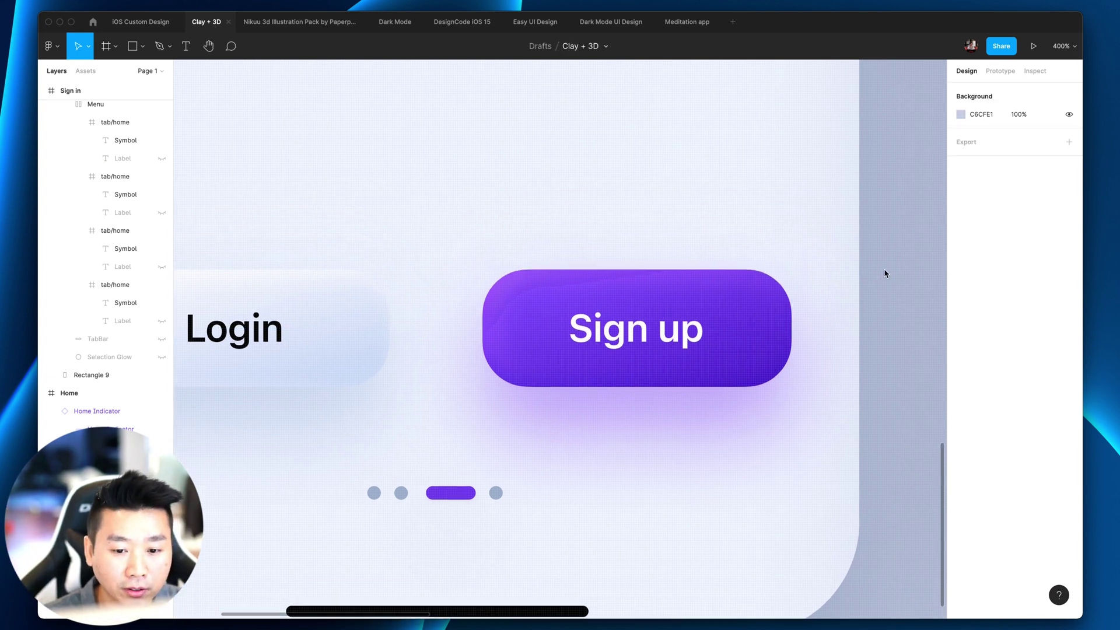
{"action": "key", "text": "r"}
{"action": "scroll", "coordinate": [884, 268], "scroll_direction": "left", "scroll_amount": 5}
Draw a 121×50 rectangle above the buttons and give it a corner radius of 5.
{"action": "left_click_drag", "start_coordinate": [413, 157], "coordinate": [683, 268]}
{"action": "left_click_drag", "start_coordinate": [520, 212], "coordinate": [545, 218]}
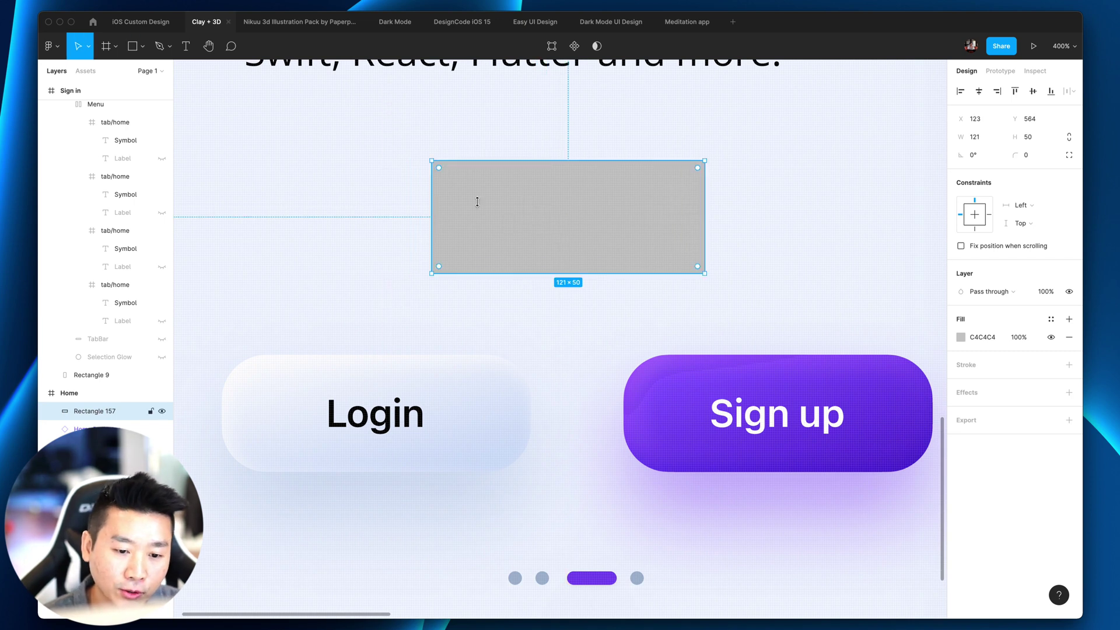
{"action": "left_click", "coordinate": [1038, 155]}
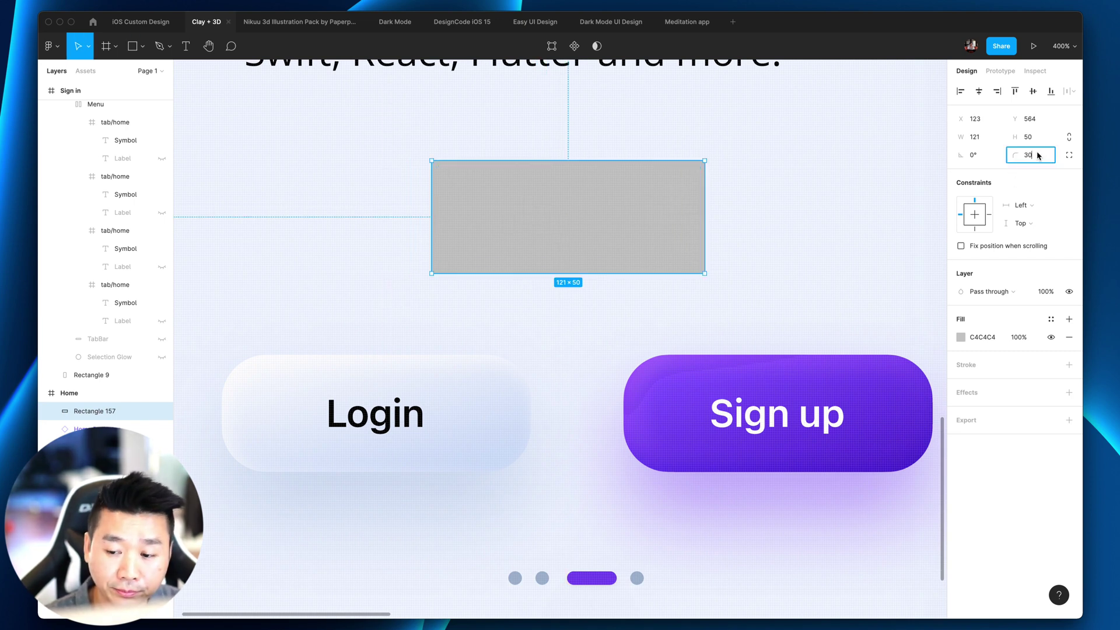
{"action": "type", "text": "10"}
{"action": "key", "text": "Return"}
{"action": "left_click", "coordinate": [1032, 162]}
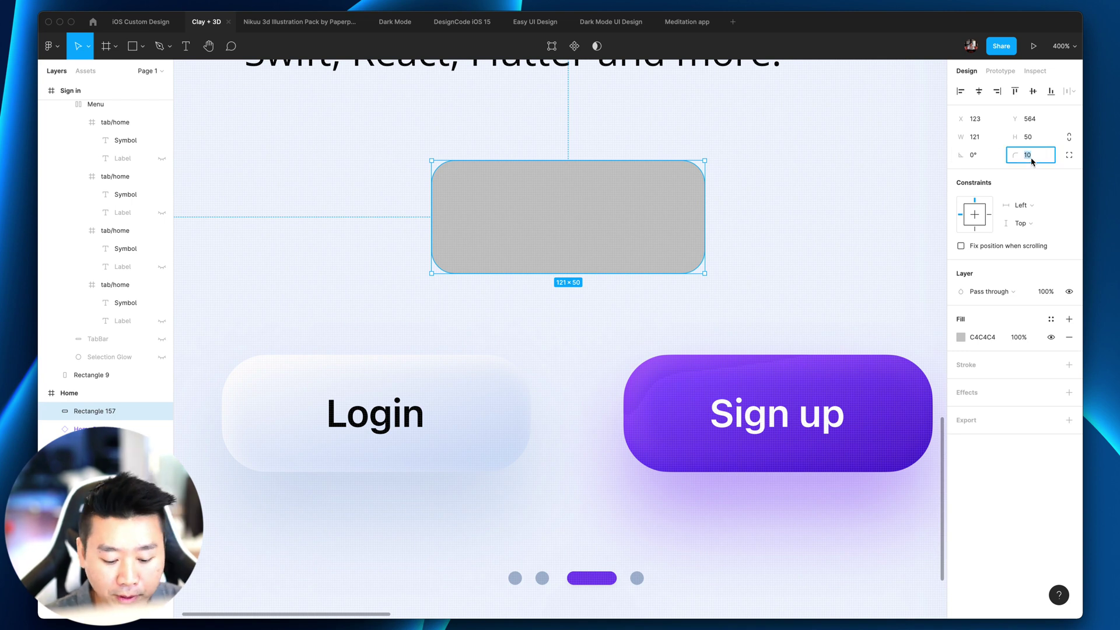
{"action": "type", "text": "5"}
{"action": "key", "text": "Return"}
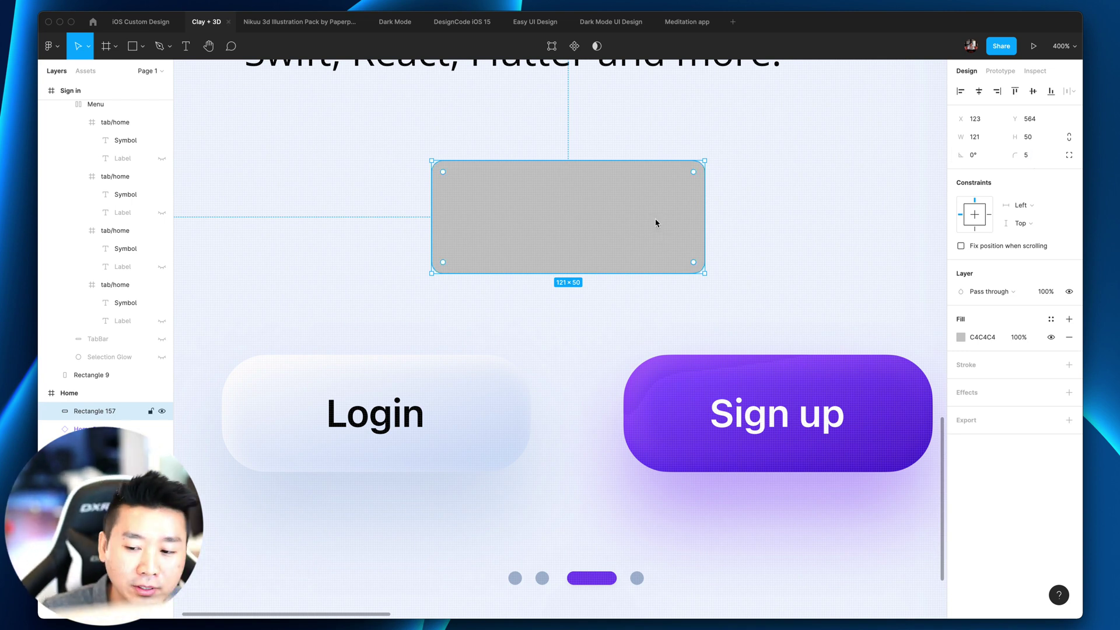
Fill the rectangle white (FFFFFF), add a drop shadow, and open its shadow settings.
{"action": "left_click", "coordinate": [982, 339]}
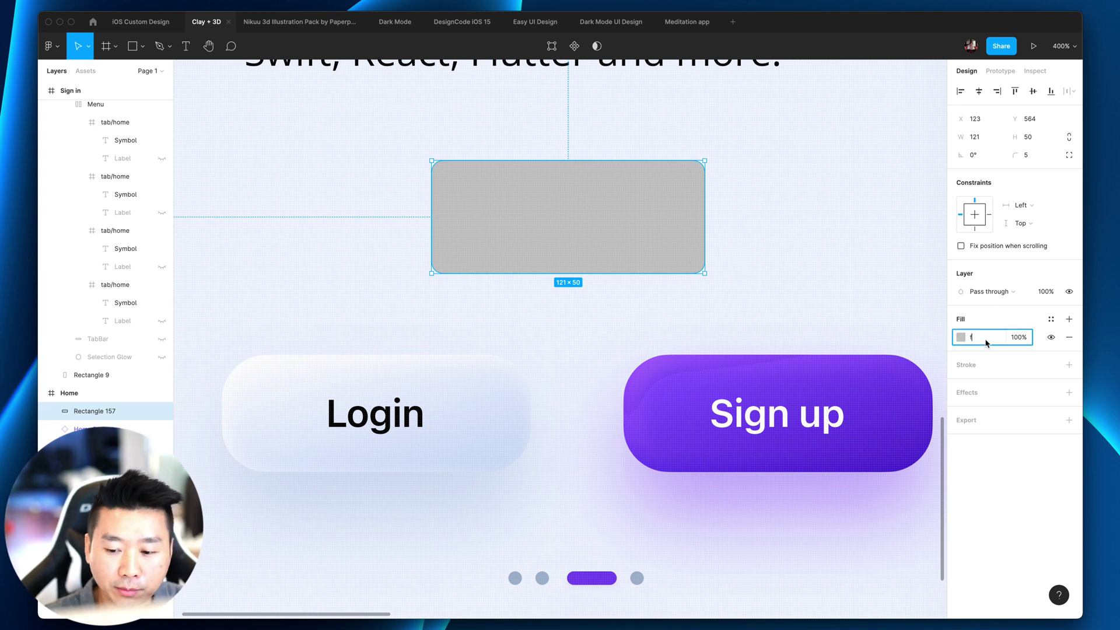
{"action": "type", "text": "fff"}
{"action": "key", "text": "Return"}
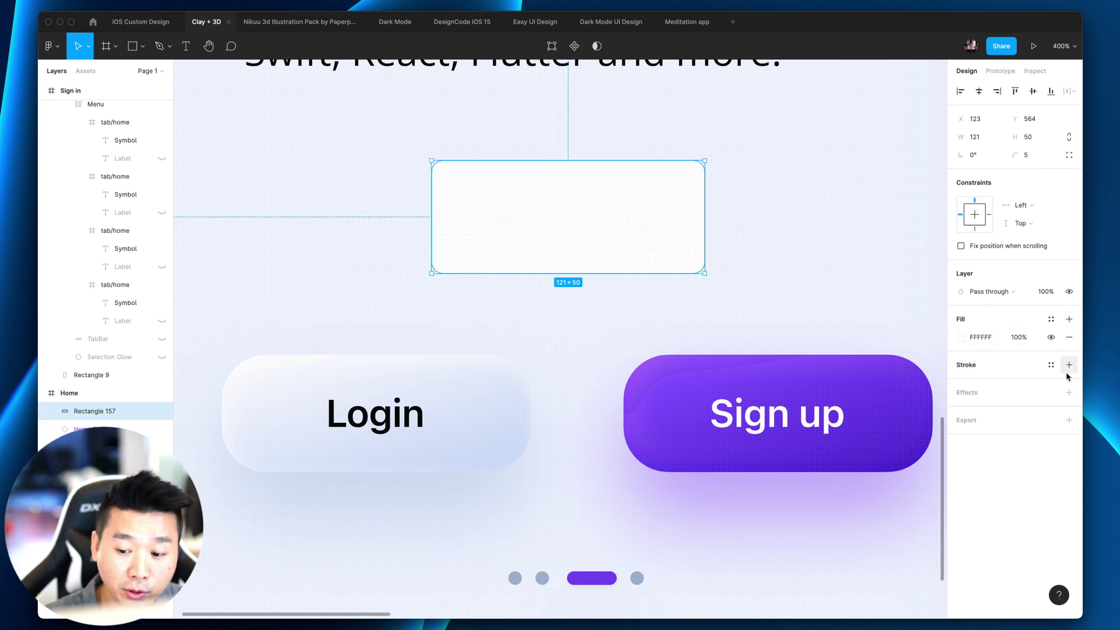
{"action": "left_click", "coordinate": [1069, 394]}
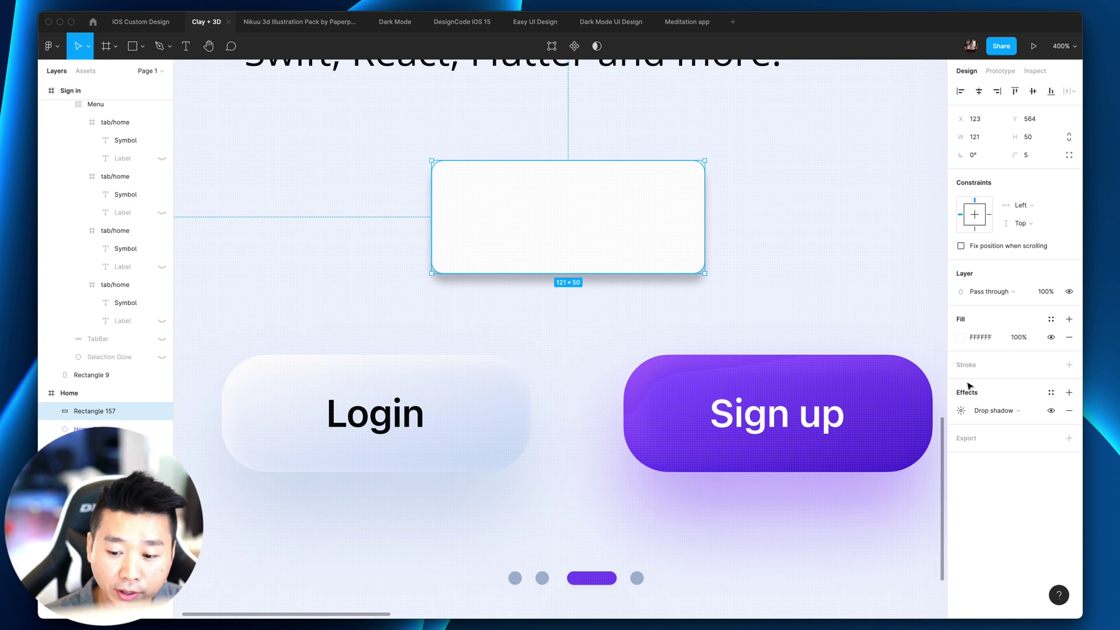
{"action": "left_click", "coordinate": [759, 260]}
{"action": "left_click", "coordinate": [648, 249]}
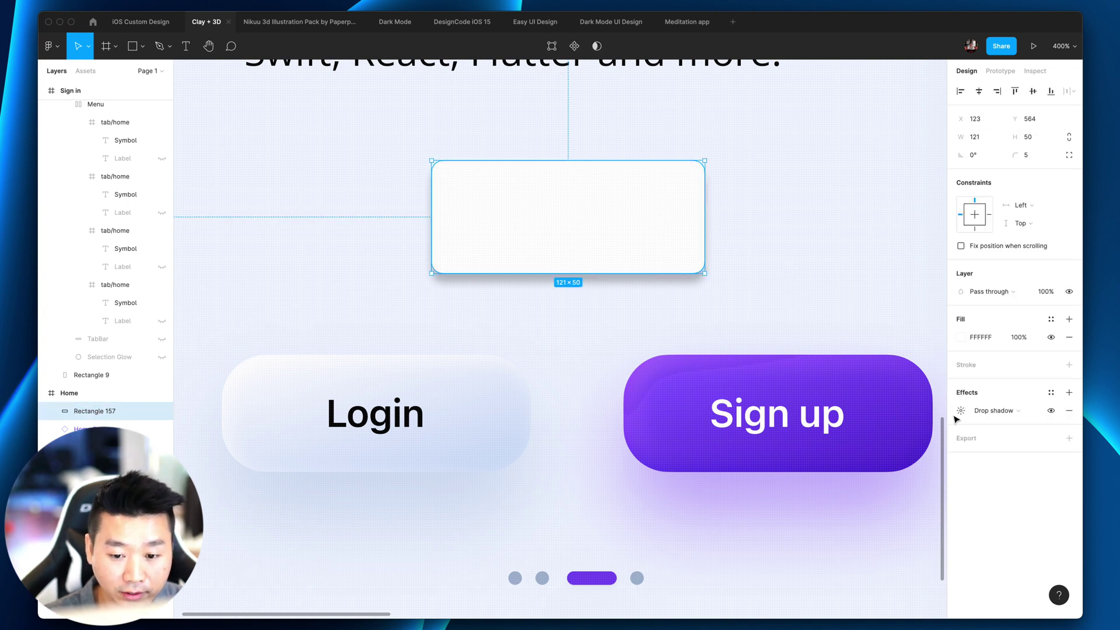
{"action": "left_click", "coordinate": [961, 411]}
Try a dark 75% shadow opacity and zoom out to compare the card with the buttons.
{"action": "left_click", "coordinate": [912, 439]}
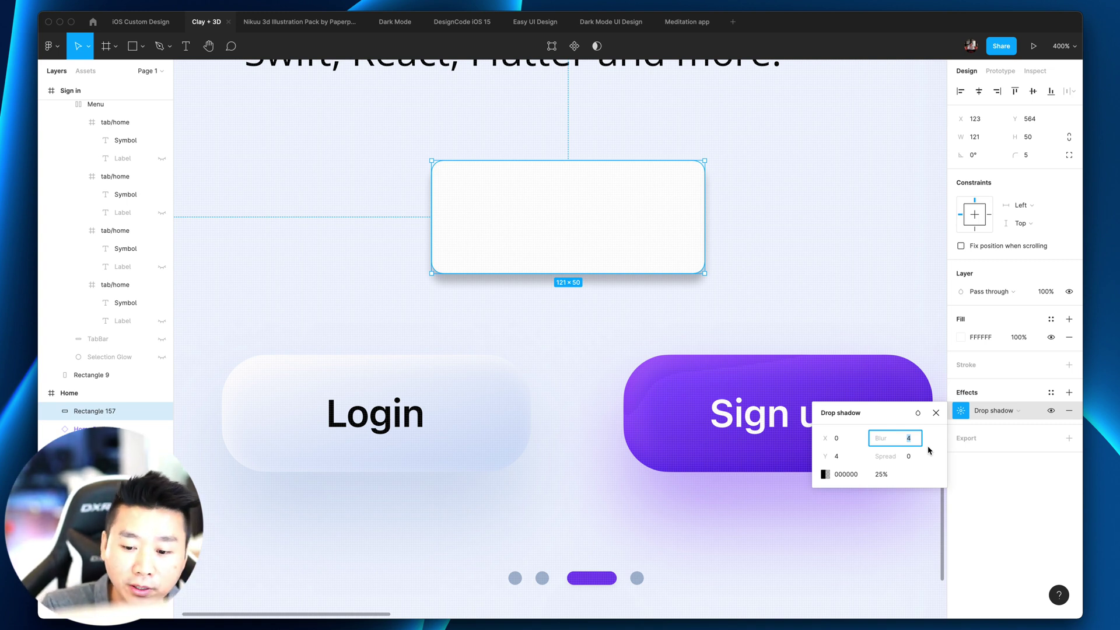
{"action": "left_click", "coordinate": [897, 475]}
{"action": "type", "text": "75"}
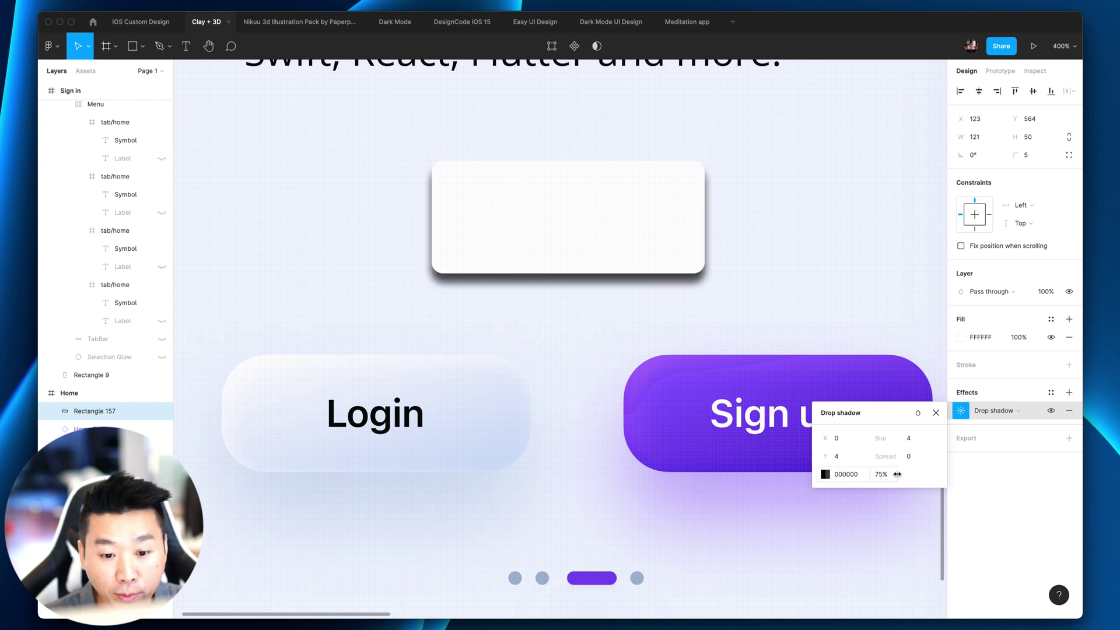
{"action": "scroll", "coordinate": [781, 288], "scroll_direction": "up", "scroll_amount": 1}
{"action": "left_click", "coordinate": [781, 288]}
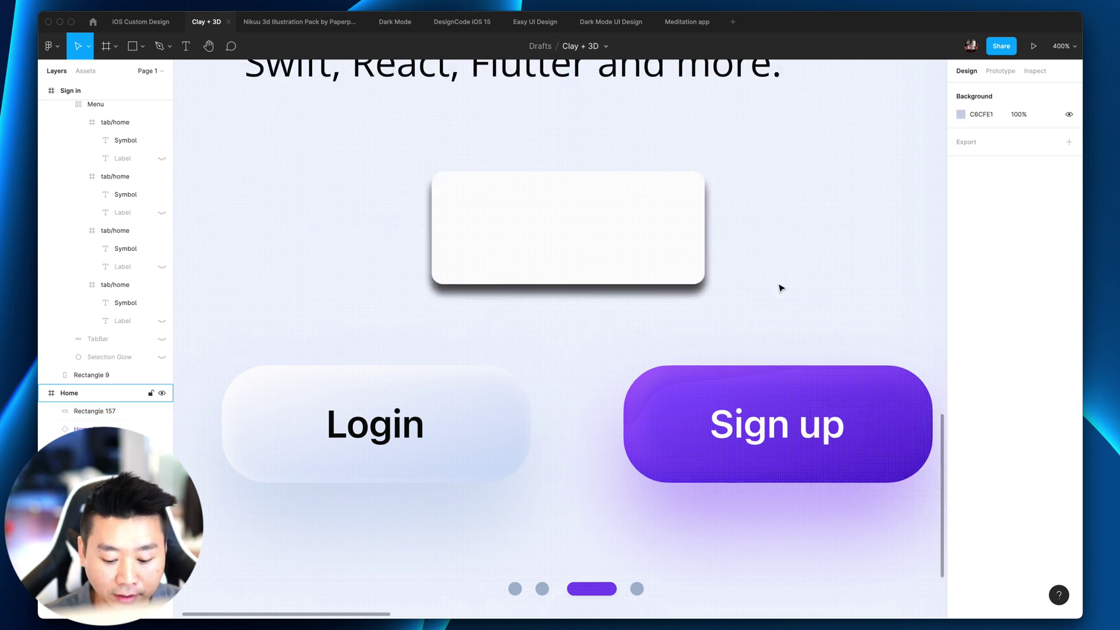
{"action": "key", "text": "super+minus"}
{"action": "key", "text": "super+minus"}
{"action": "key", "text": "super+equal"}
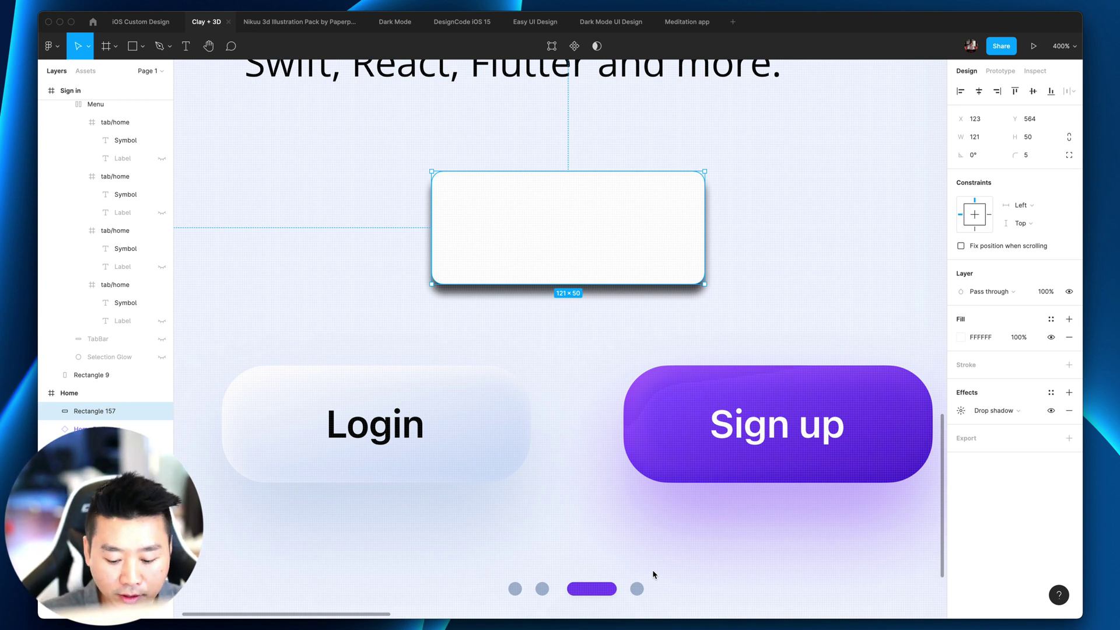
{"action": "key", "text": "minus"}
{"action": "left_click", "coordinate": [671, 293]}
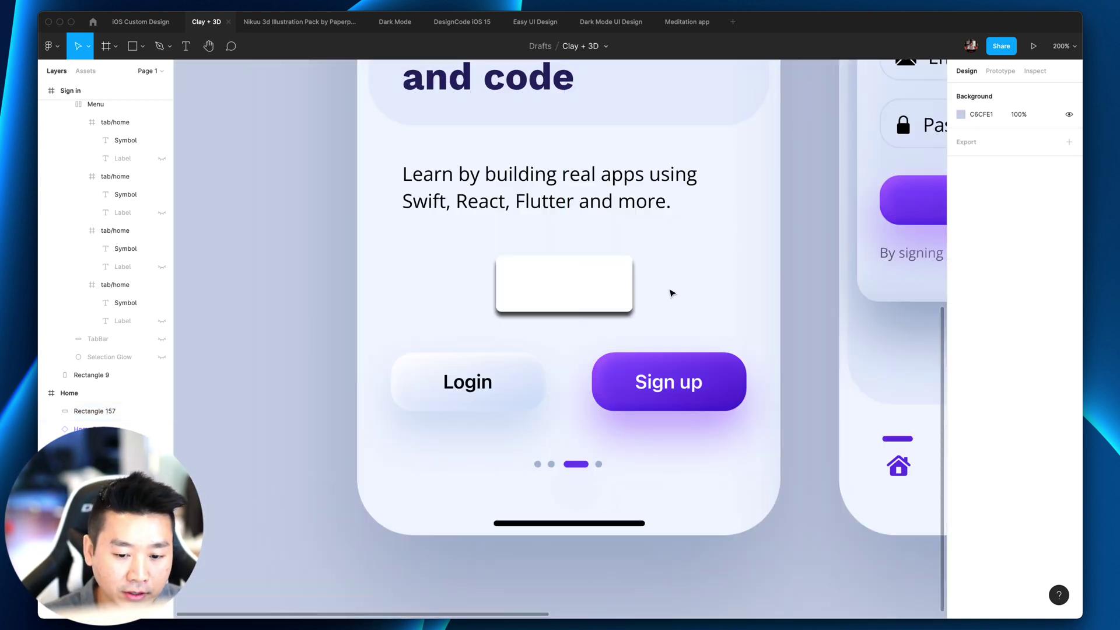
{"action": "left_click", "coordinate": [610, 287]}
{"action": "key", "text": "plus"}
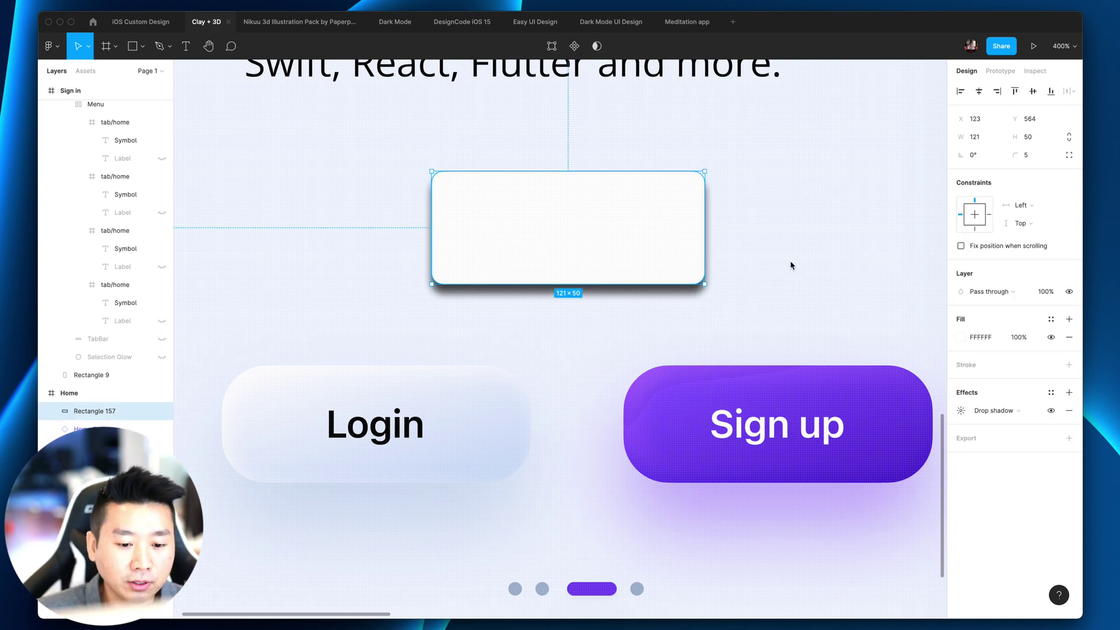
Lower the black drop shadow's opacity to 25%, then settle on 15%.
{"action": "left_click", "coordinate": [960, 411]}
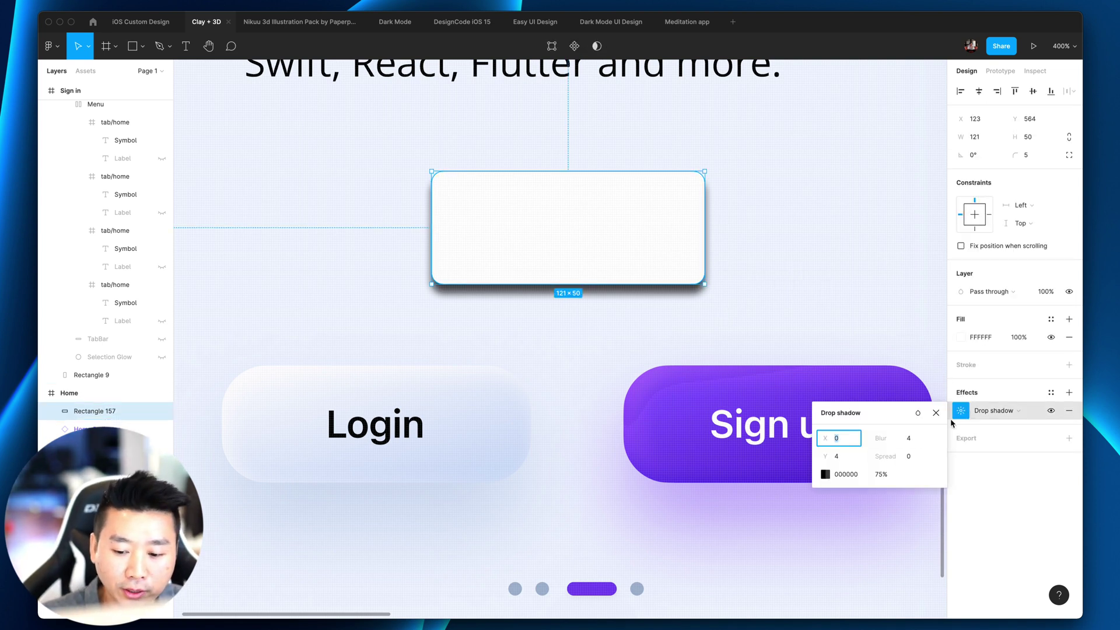
{"action": "left_click", "coordinate": [881, 474]}
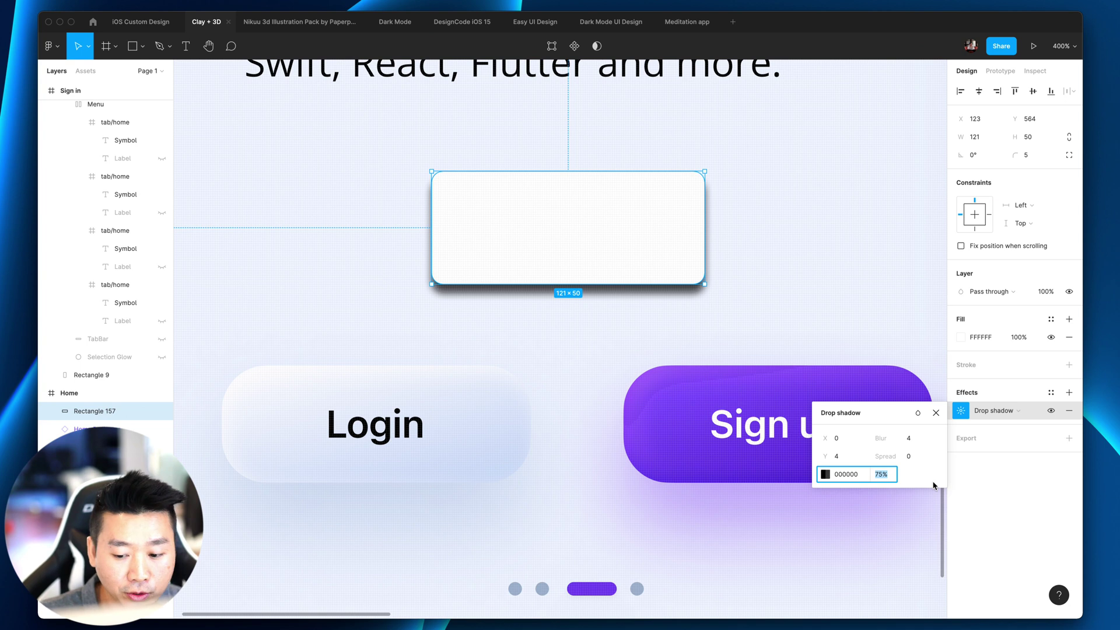
{"action": "type", "text": "25"}
{"action": "key", "text": "Return"}
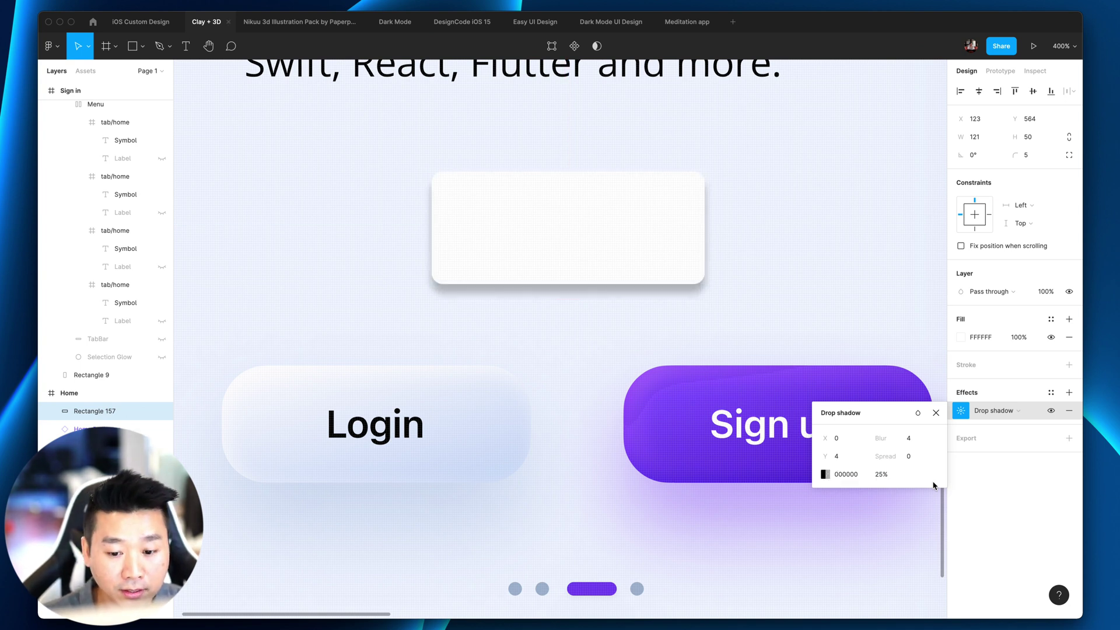
{"action": "left_click", "coordinate": [894, 477]}
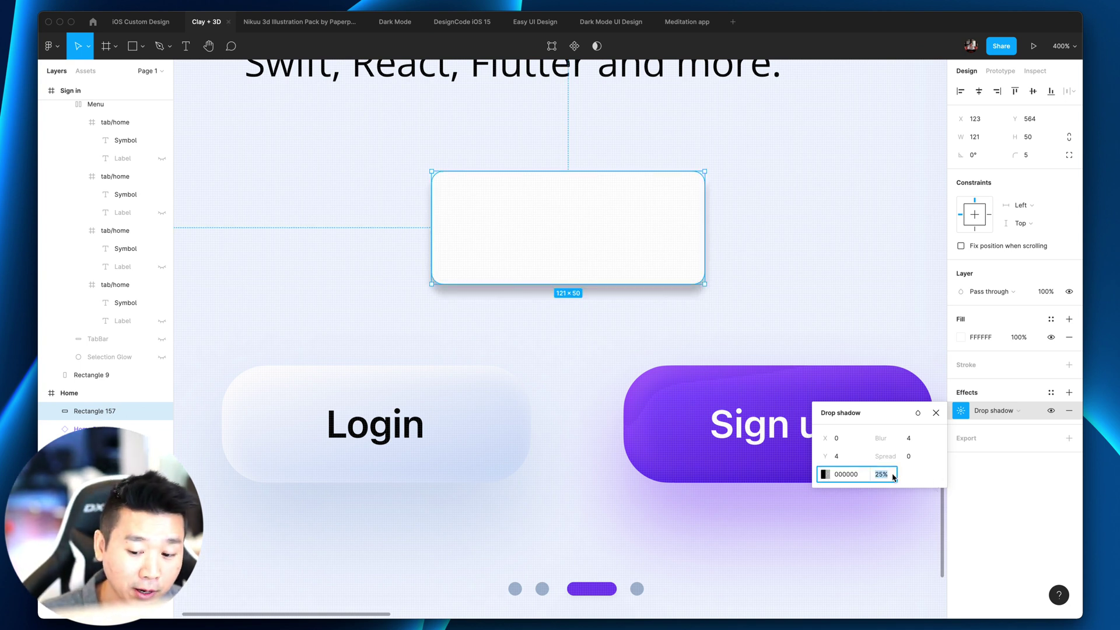
{"action": "type", "text": "15"}
{"action": "key", "text": "Return"}
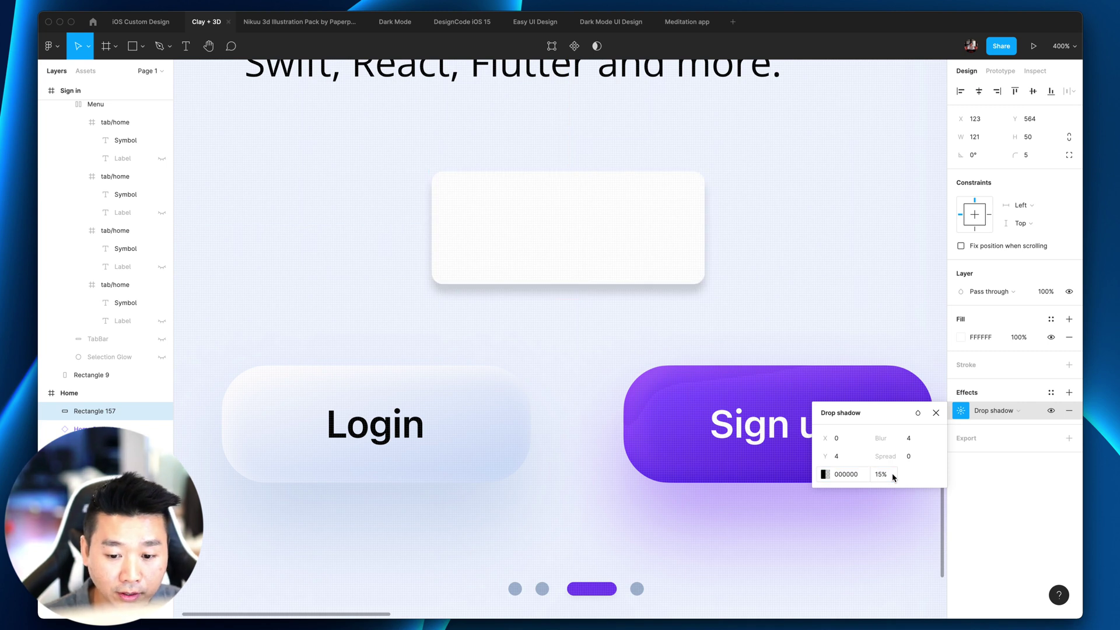
Zoom out and toggle the card's selection to inspect the 15% shadow.
{"action": "left_click", "coordinate": [825, 270]}
{"action": "left_click", "coordinate": [655, 245]}
{"action": "key", "text": "minus"}
{"action": "left_click", "coordinate": [467, 282]}
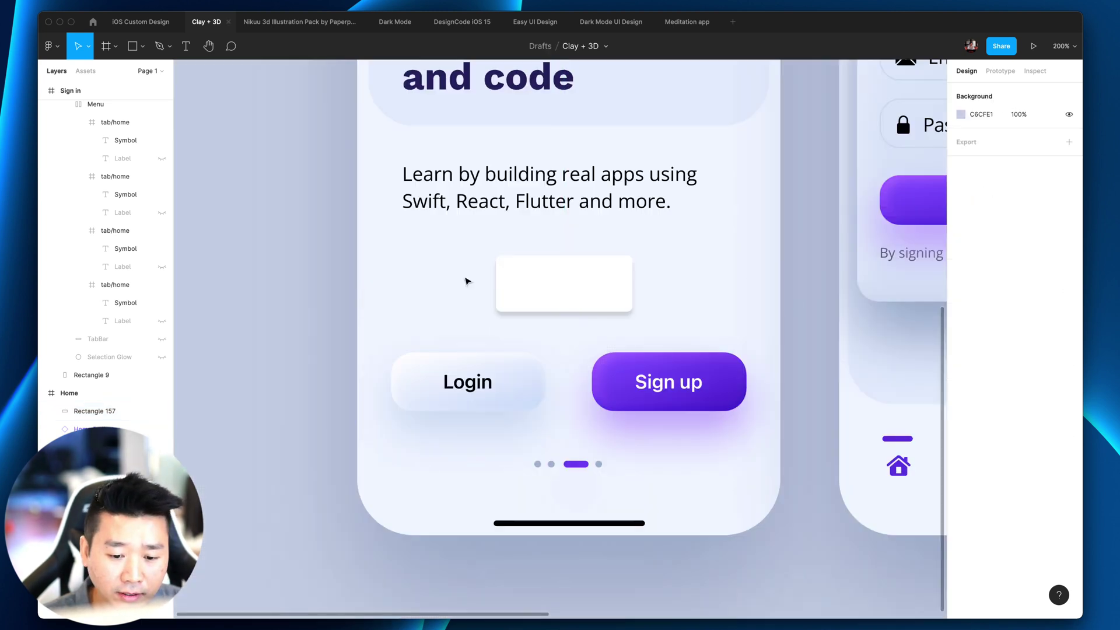
{"action": "left_click", "coordinate": [554, 291]}
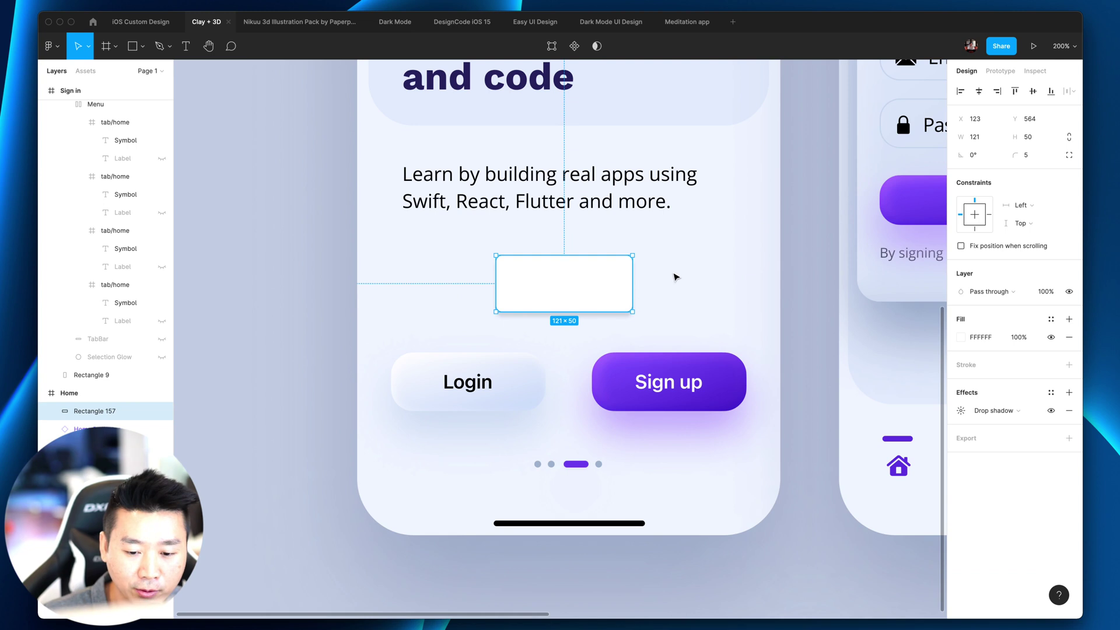
{"action": "left_click", "coordinate": [765, 285]}
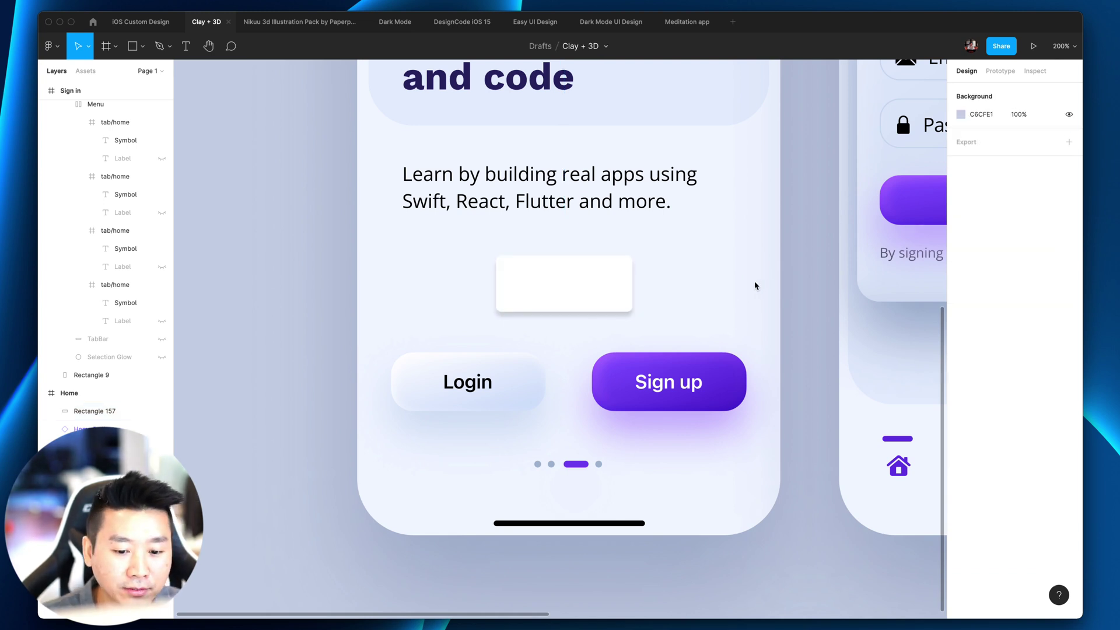
{"action": "left_click", "coordinate": [527, 285]}
{"action": "left_click", "coordinate": [686, 295]}
{"action": "left_click", "coordinate": [607, 292]}
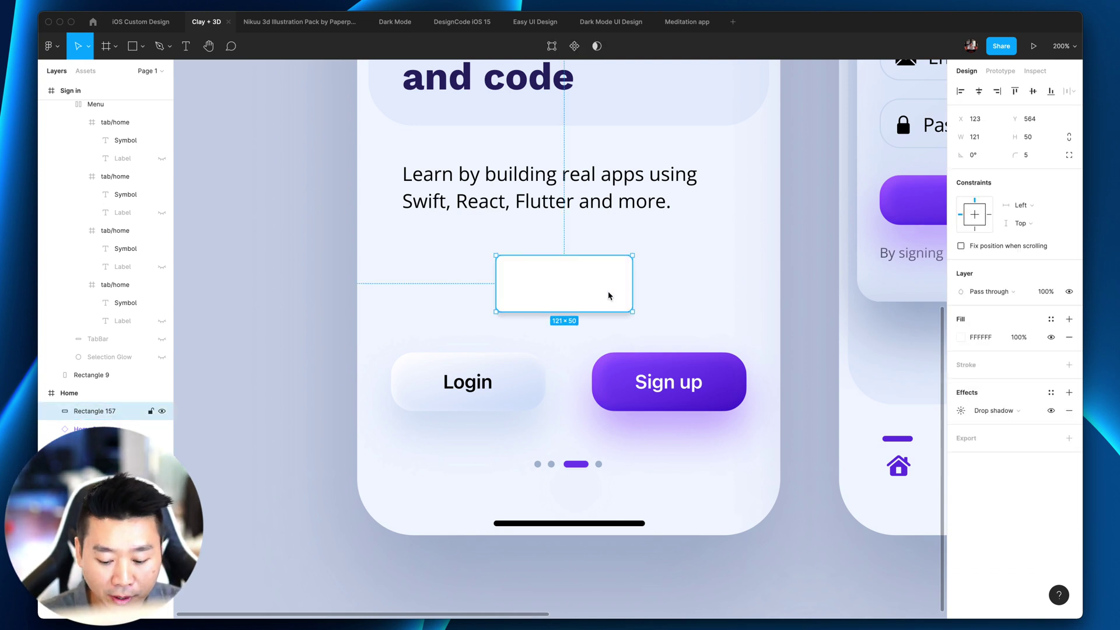
{"action": "key", "text": "shift+equal"}
Set the card's drop shadow blur to 3 and Y offset to 1.
{"action": "left_click", "coordinate": [961, 410]}
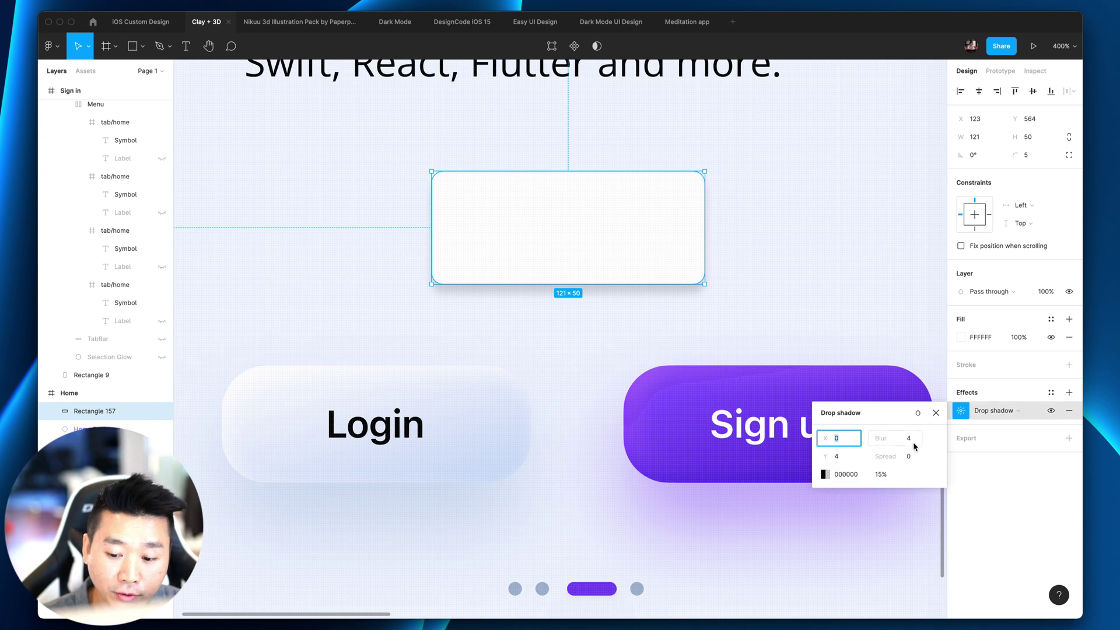
{"action": "left_click", "coordinate": [908, 442]}
{"action": "type", "text": "3"}
{"action": "left_click", "coordinate": [858, 457]}
{"action": "type", "text": "1"}
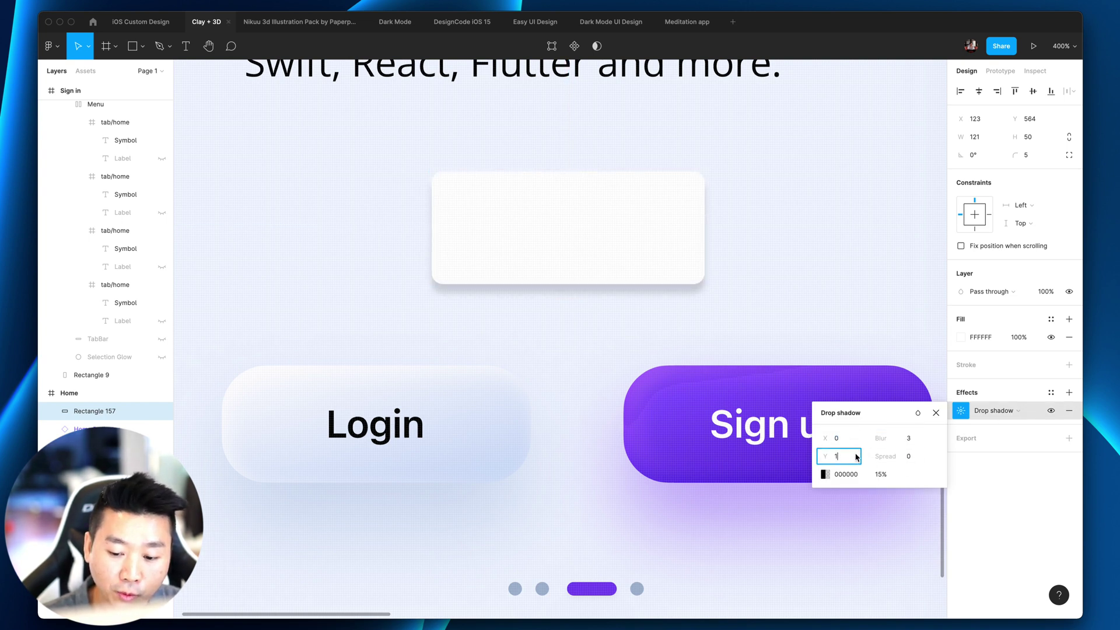
{"action": "key", "text": "Return"}
Zoom out to preview the tightened shadow, then zoom back in on the card.
{"action": "left_click", "coordinate": [874, 230]}
{"action": "key", "text": "minus"}
{"action": "left_click", "coordinate": [580, 295]}
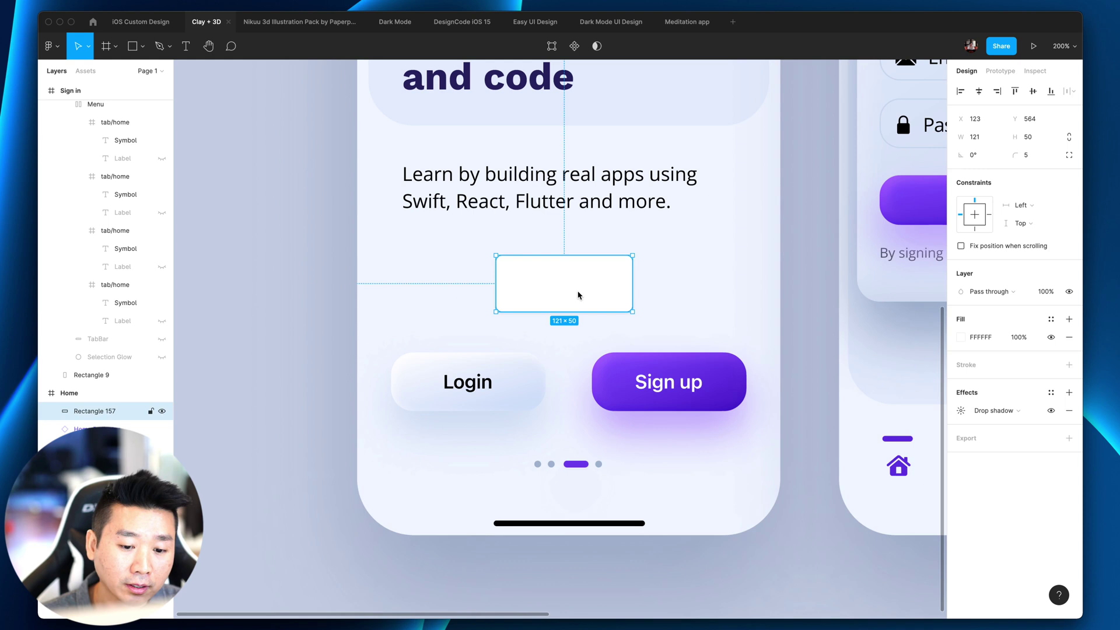
{"action": "left_click", "coordinate": [717, 313]}
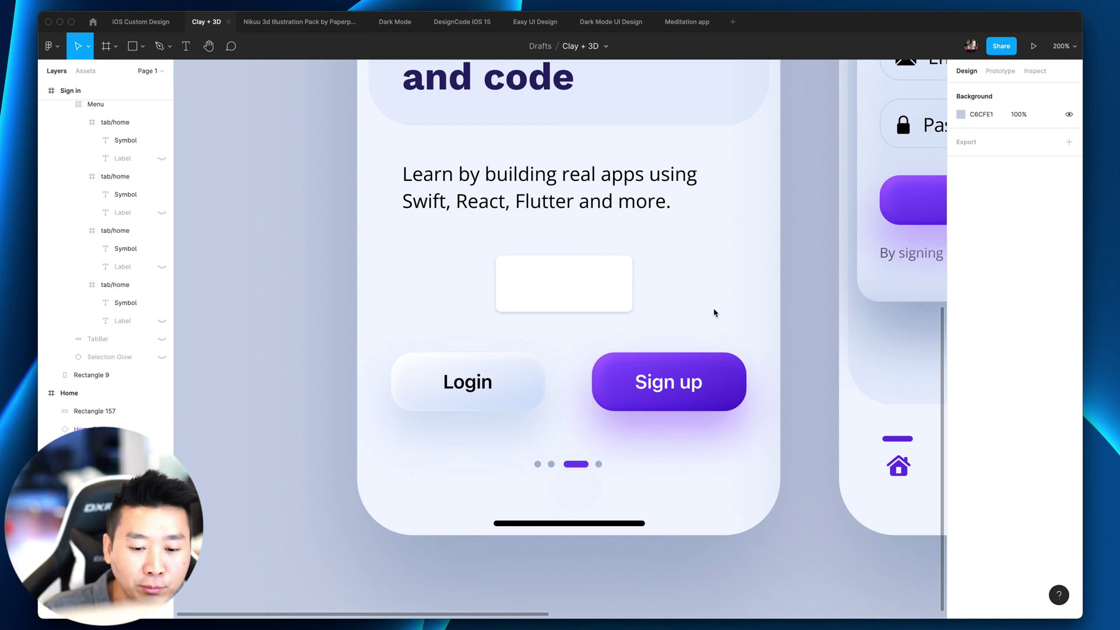
{"action": "left_click", "coordinate": [620, 286]}
{"action": "key", "text": "super+plus"}
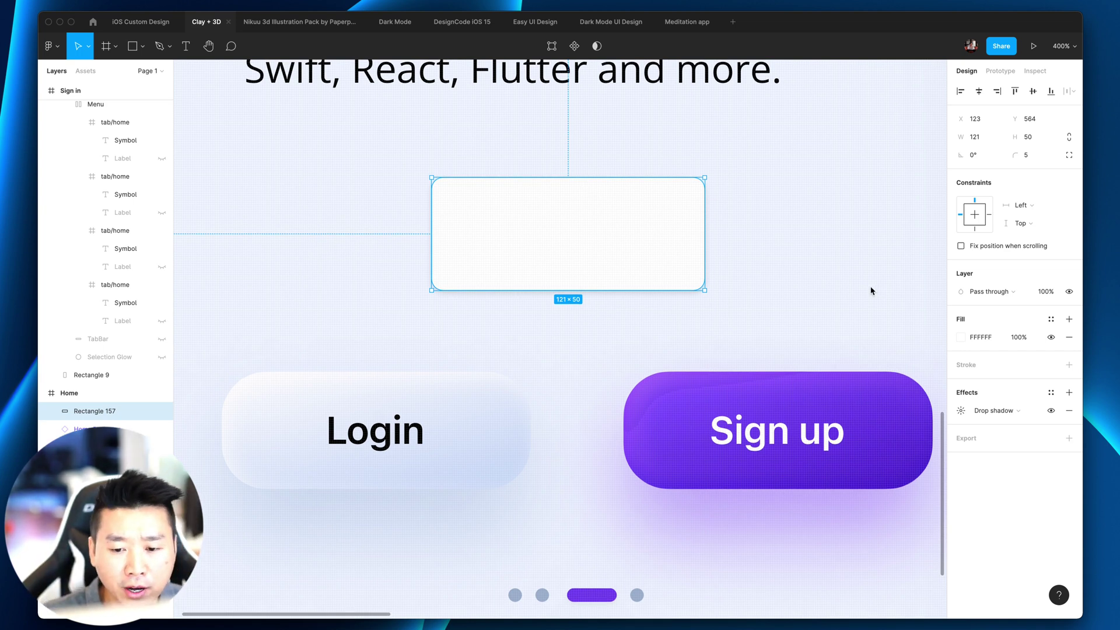
Set the card's drop shadow blur to 20 and Y offset to 10.
{"action": "left_click", "coordinate": [961, 411]}
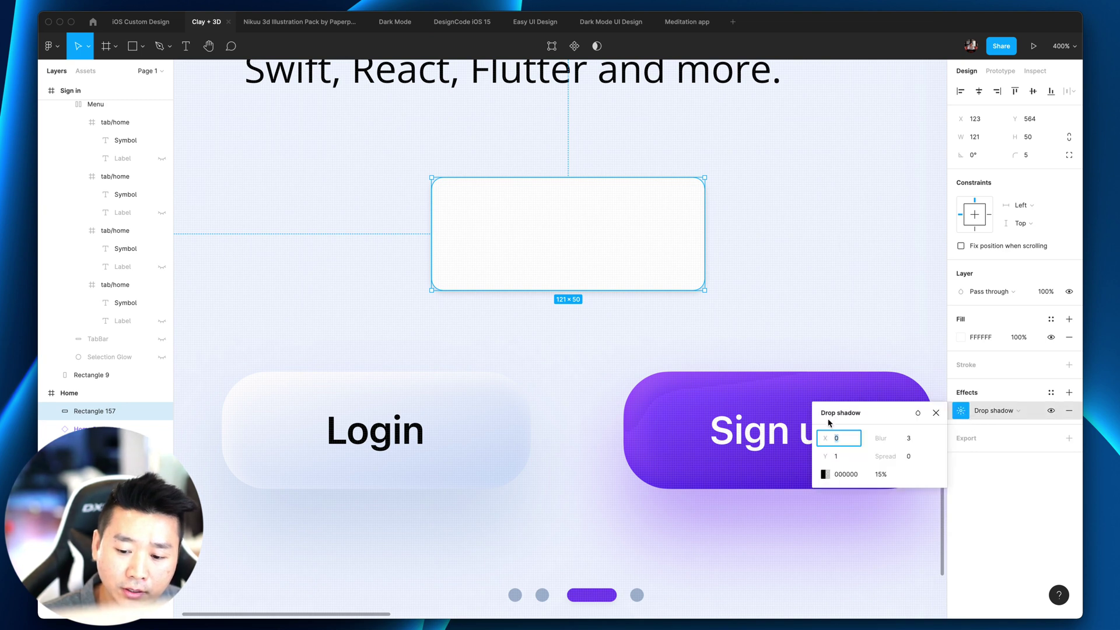
{"action": "left_click", "coordinate": [917, 446]}
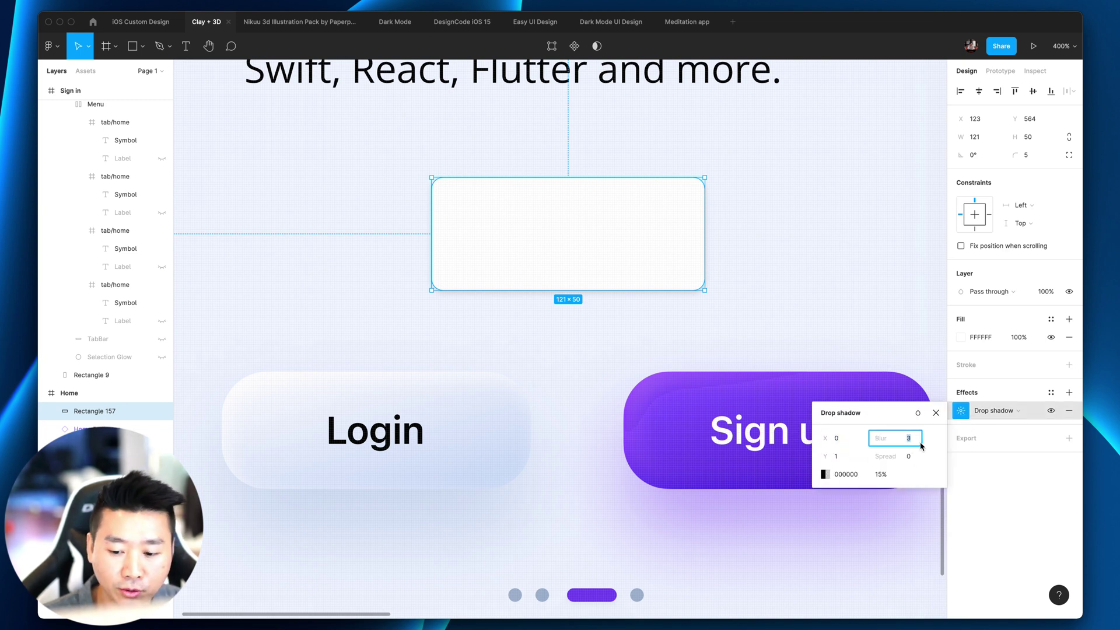
{"action": "key", "text": "Return"}
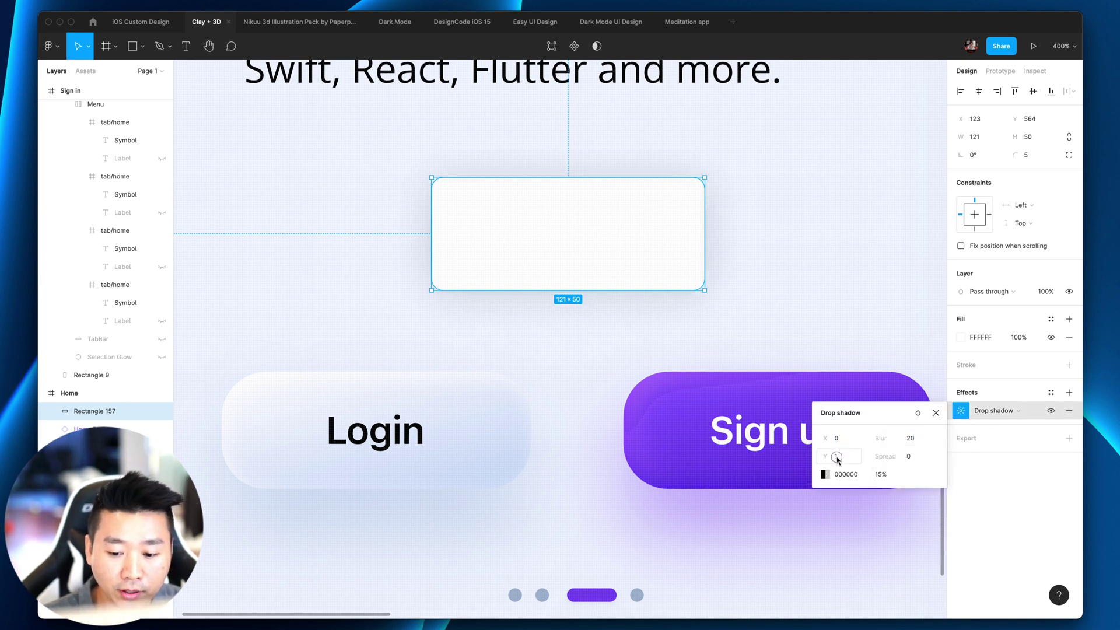
{"action": "left_click", "coordinate": [838, 457]}
{"action": "type", "text": "10"}
{"action": "key", "text": "Return"}
Zoom out to check the softer shadow, undo the last change, and pan to empty canvas.
{"action": "left_click", "coordinate": [706, 329]}
{"action": "key", "text": "super+minus"}
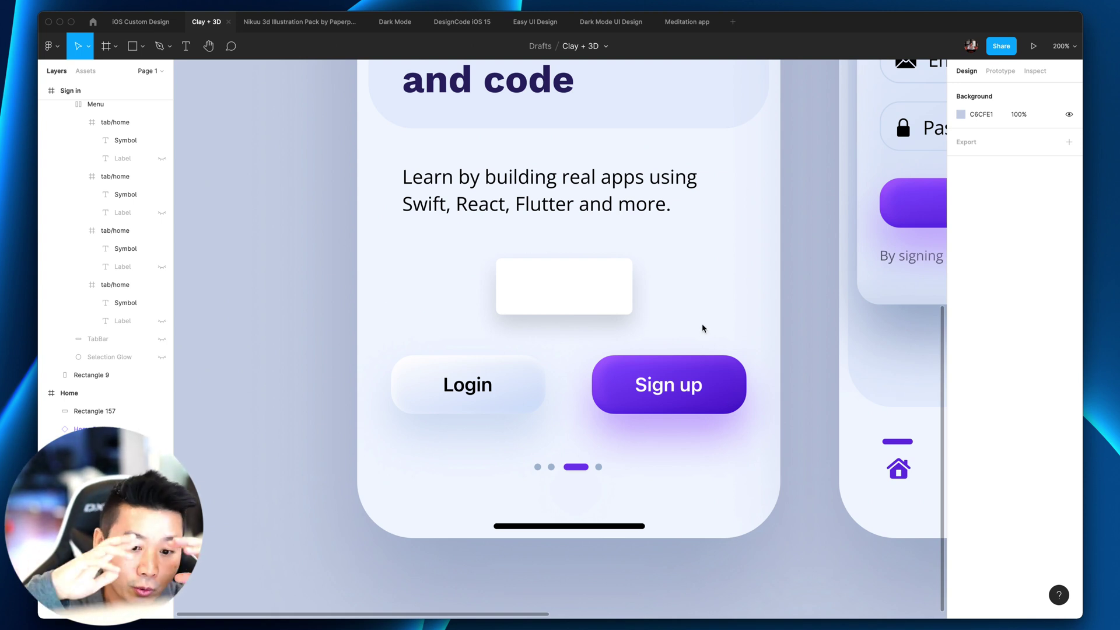
{"action": "left_click", "coordinate": [618, 286]}
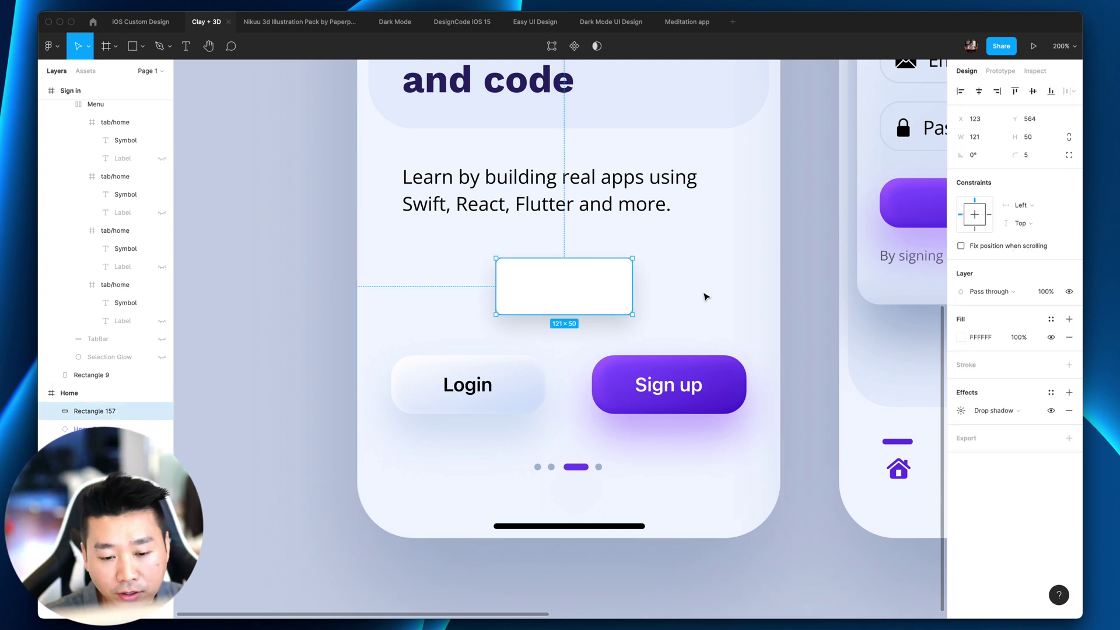
{"action": "key", "text": "super+plus"}
{"action": "left_click", "coordinate": [771, 300]}
{"action": "key", "text": "super+z"}
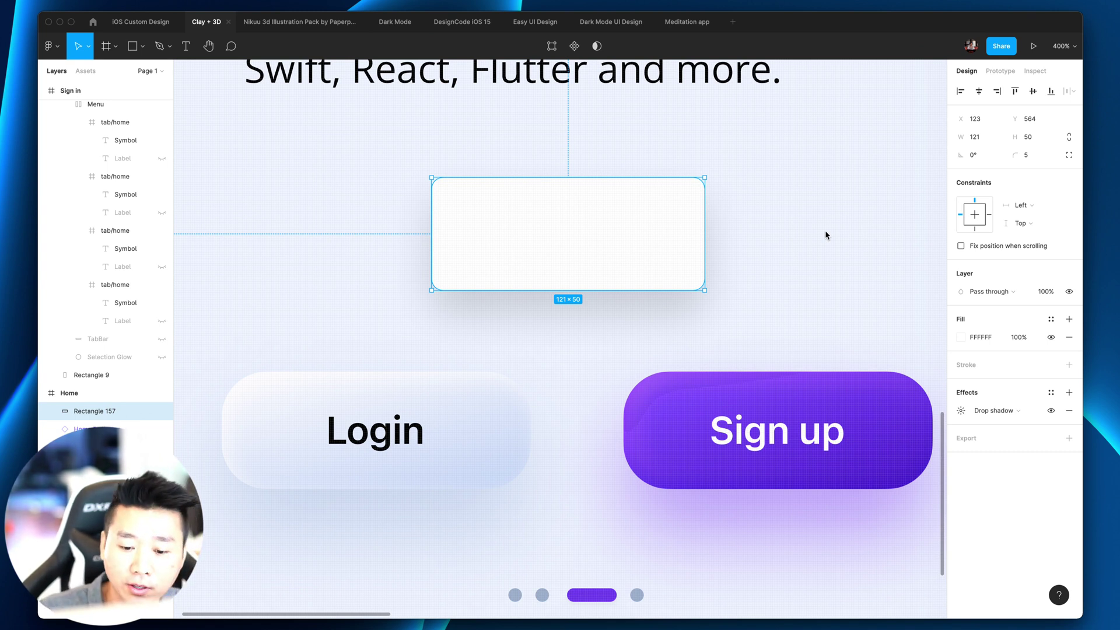
{"action": "scroll", "coordinate": [819, 247], "scroll_direction": "down", "scroll_amount": 1}
{"action": "left_click", "coordinate": [758, 246]}
{"action": "left_click", "coordinate": [659, 237]}
{"action": "scroll", "coordinate": [760, 249], "scroll_direction": "up", "scroll_amount": 2}
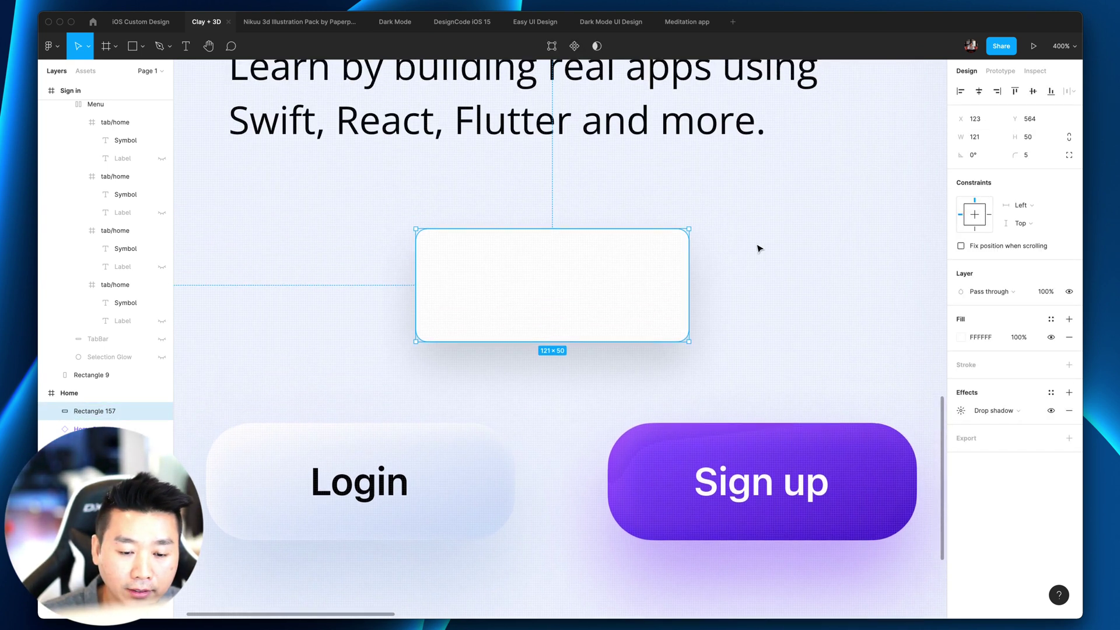
{"action": "scroll", "coordinate": [758, 249], "scroll_direction": "up", "scroll_amount": 1}
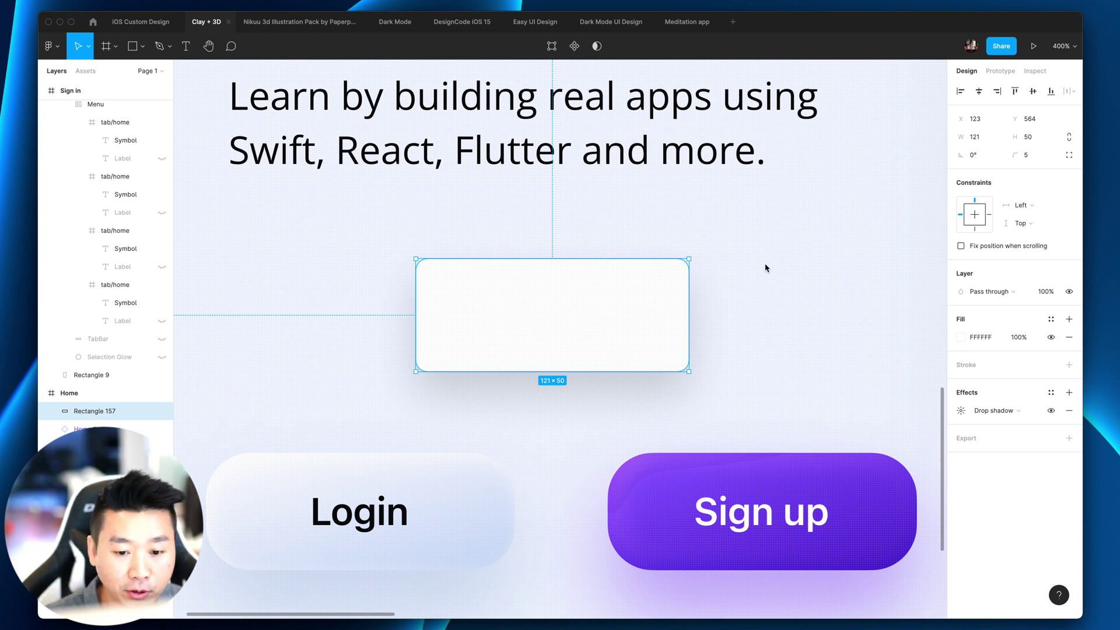
{"action": "scroll", "coordinate": [735, 299], "scroll_direction": "left", "scroll_amount": 10}
Draw a new square on empty canvas and fill it purple 5C39DA.
{"action": "key", "text": "r"}
{"action": "mouse_move", "coordinate": [244, 173]}
{"action": "left_mouse_down"}
{"action": "mouse_move", "coordinate": [542, 462]}
{"action": "mouse_move", "coordinate": [596, 532]}
{"action": "left_mouse_up"}
{"action": "left_click", "coordinate": [780, 369]}
{"action": "left_click", "coordinate": [560, 362]}
{"action": "left_click", "coordinate": [961, 247]}
{"action": "left_click_drag", "start_coordinate": [813, 292], "coordinate": [812, 364]}
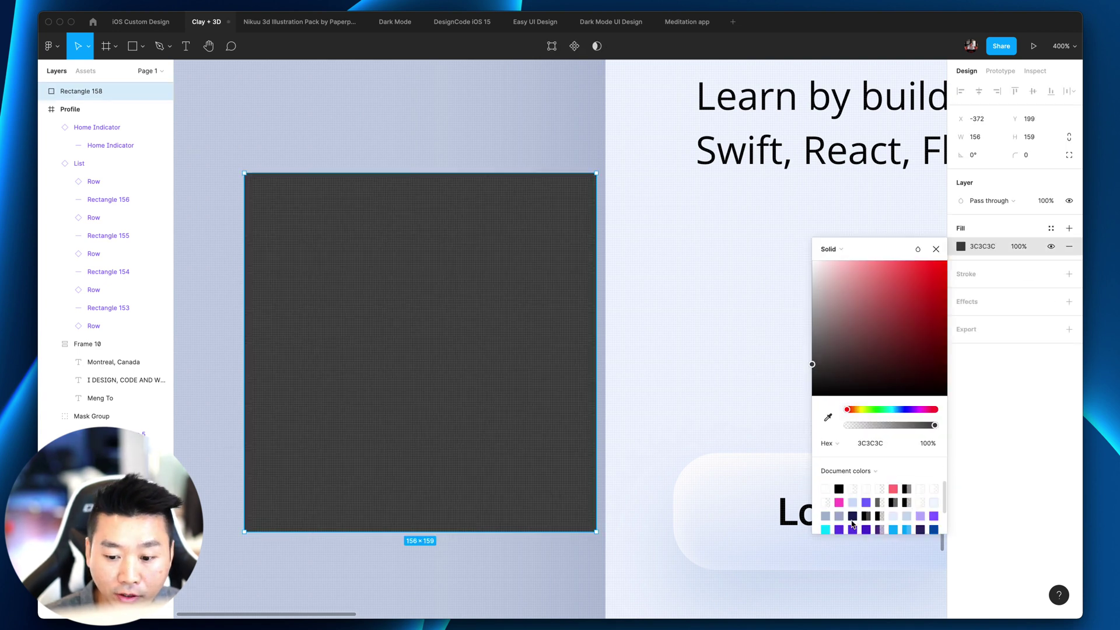
{"action": "left_click", "coordinate": [839, 528]}
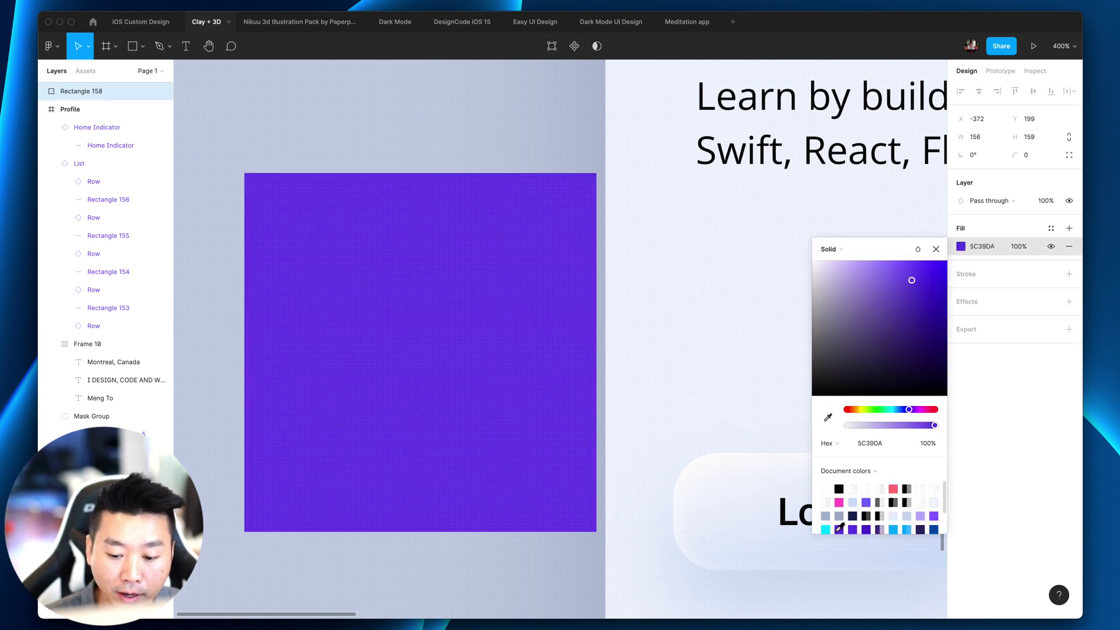
{"action": "key", "text": "Escape"}
Paste a copy of the shadowed white card onto the square and nudge it left.
{"action": "key", "text": "minus"}
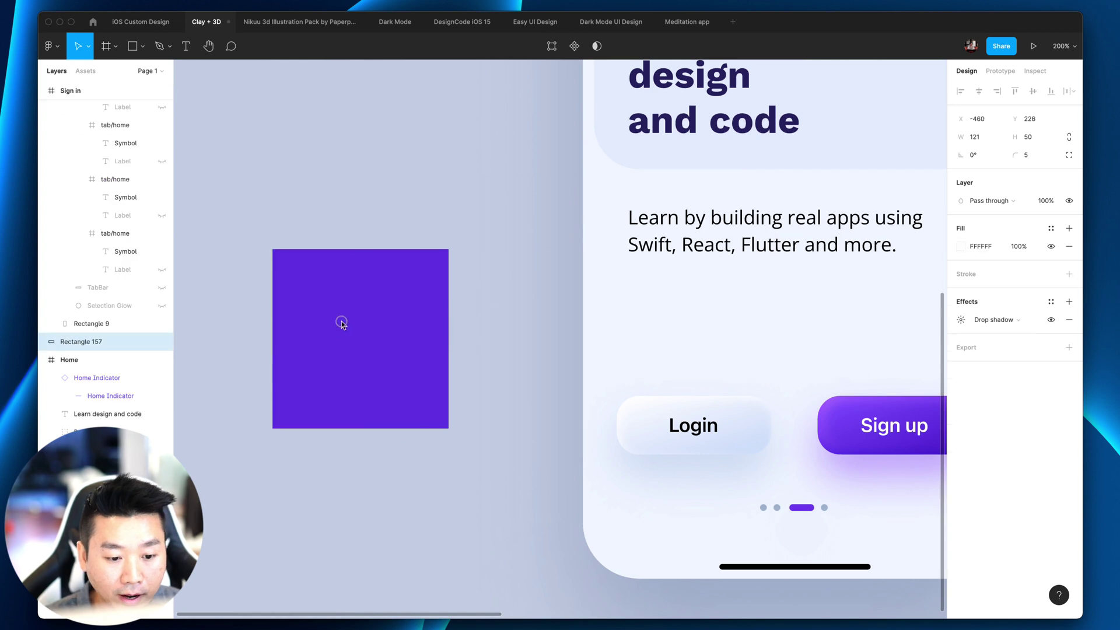
{"action": "scroll", "coordinate": [363, 346], "scroll_direction": "left", "scroll_amount": 3}
{"action": "key", "text": "Escape"}
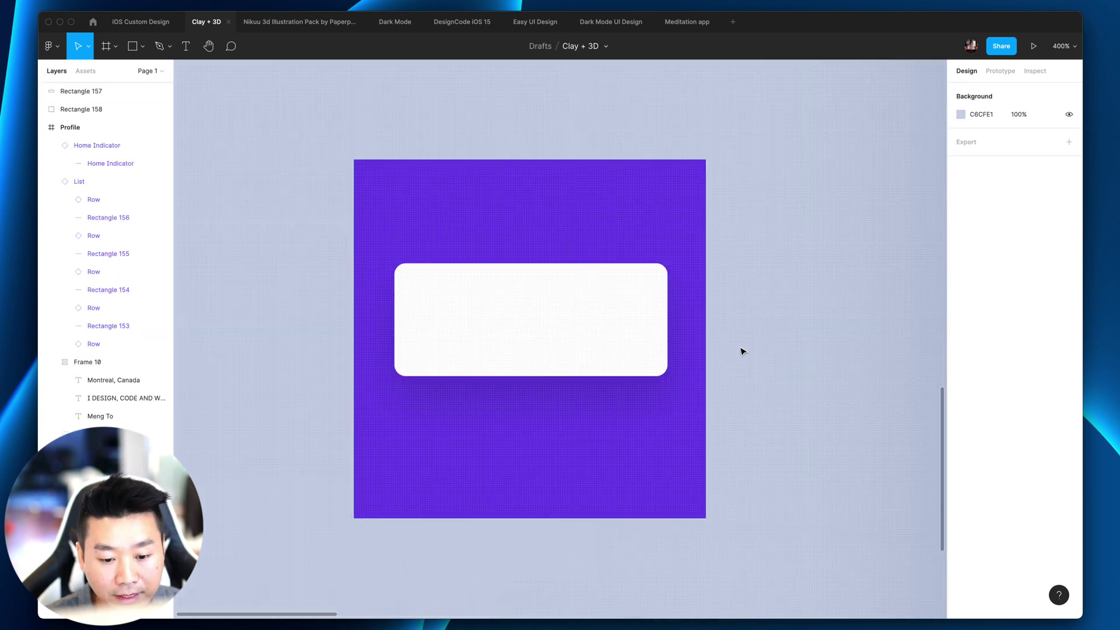
{"action": "left_click", "coordinate": [590, 341]}
{"action": "key", "text": "Left"}
{"action": "key", "text": "Left"}
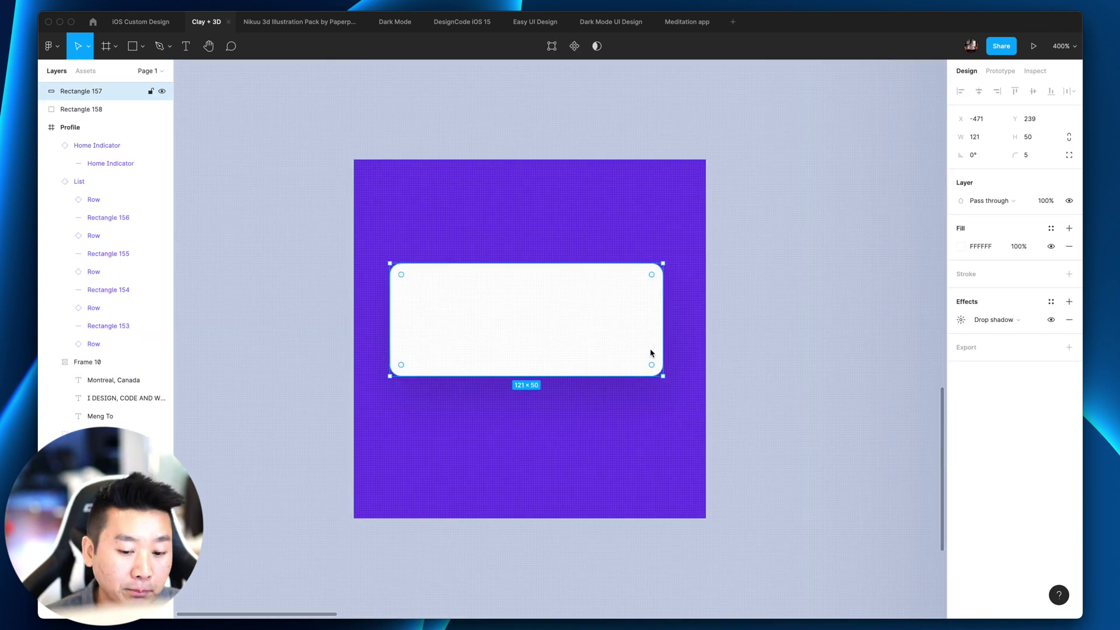
{"action": "left_click", "coordinate": [955, 321]}
{"action": "left_click", "coordinate": [956, 321]}
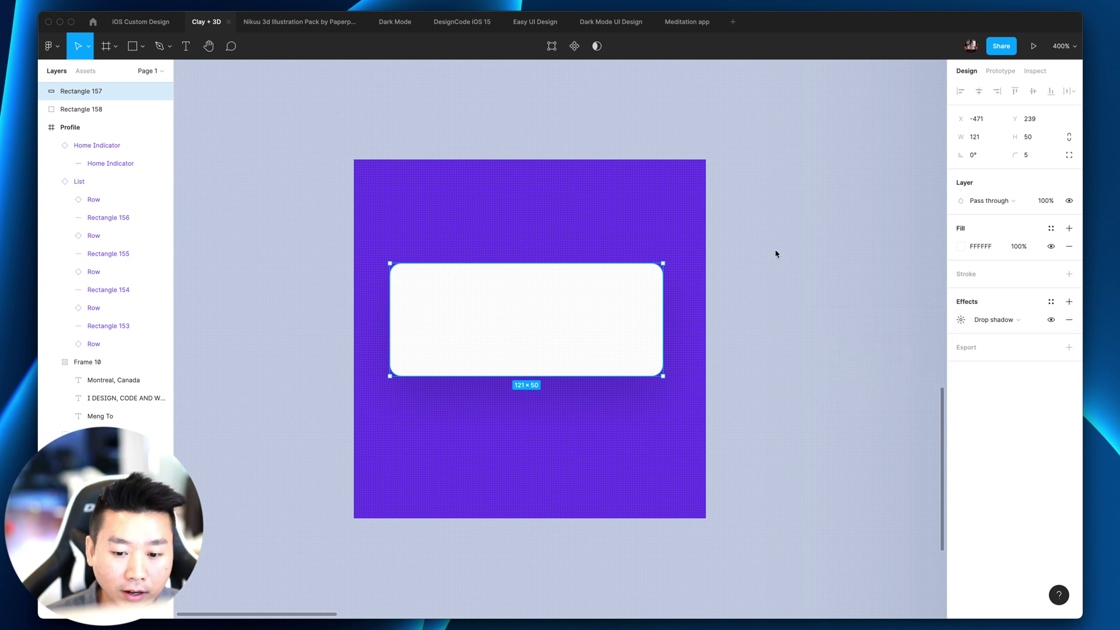
{"action": "left_click", "coordinate": [776, 250]}
{"action": "left_click", "coordinate": [580, 177]}
Lighten the square's fill to lavender BEACFF and centre the white card horizontally.
{"action": "left_click", "coordinate": [961, 245]}
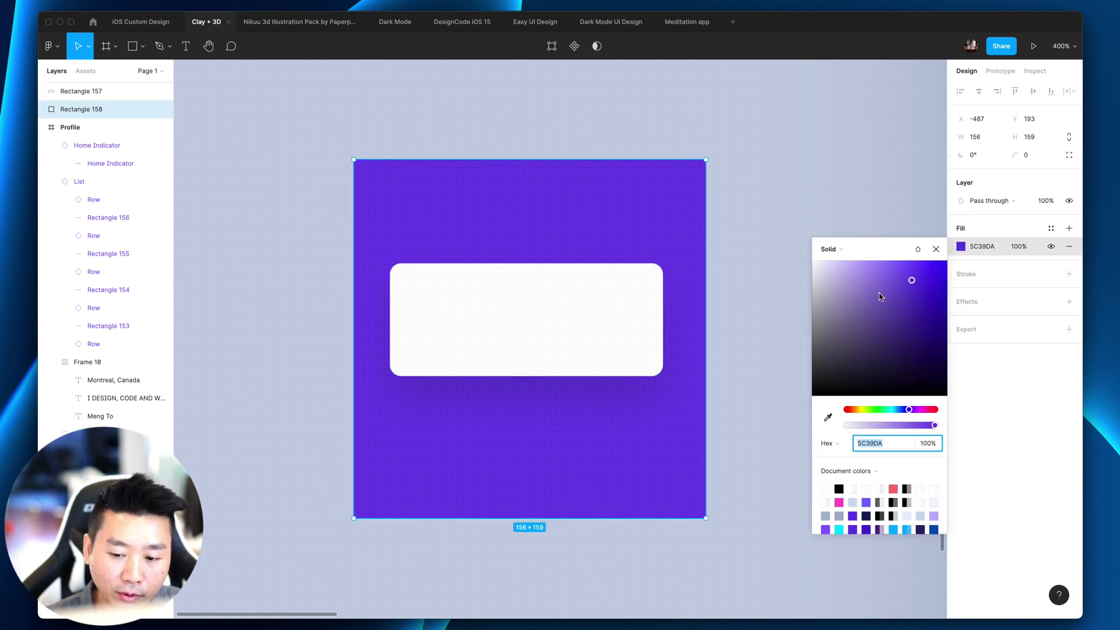
{"action": "left_click_drag", "start_coordinate": [881, 297], "coordinate": [856, 250]}
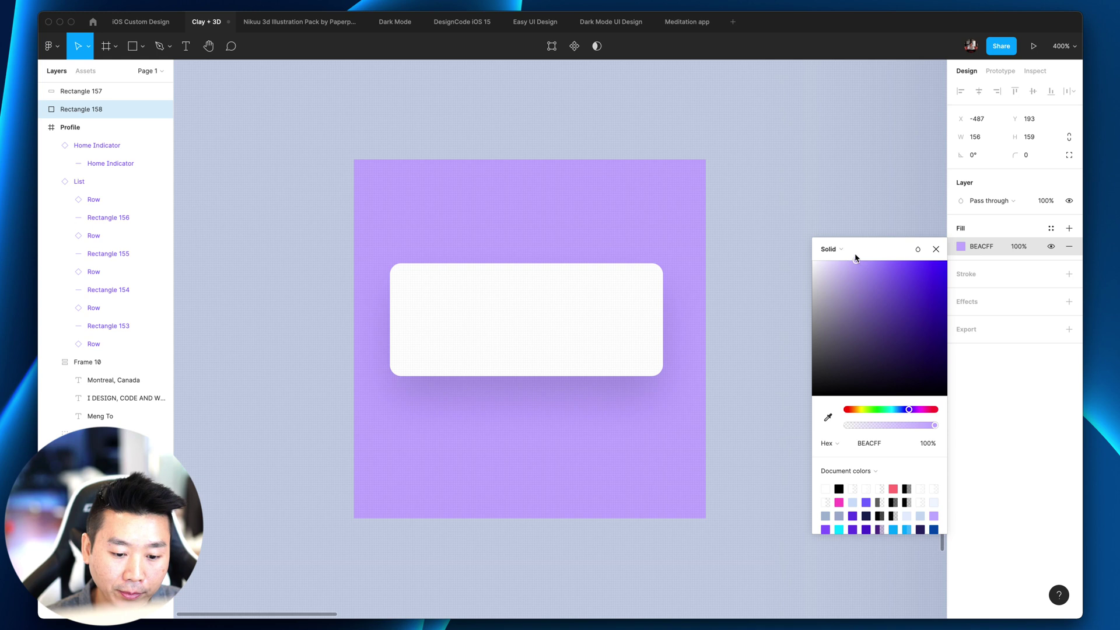
{"action": "left_click", "coordinate": [773, 242]}
{"action": "key", "text": "minus"}
{"action": "left_click_drag", "start_coordinate": [591, 340], "coordinate": [593, 341]}
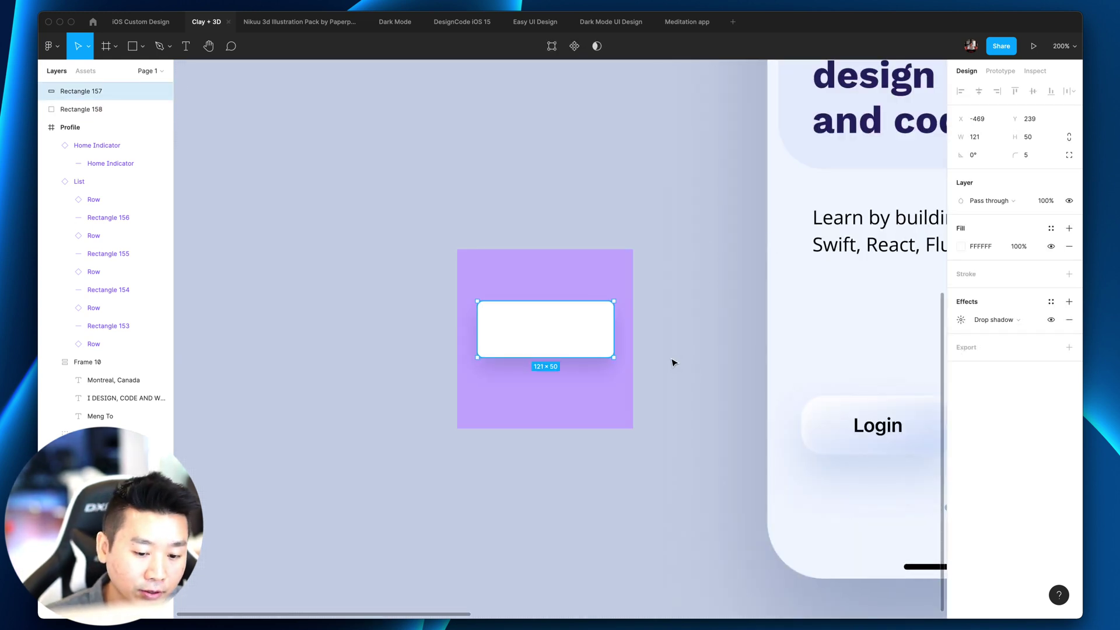
{"action": "left_click", "coordinate": [623, 377]}
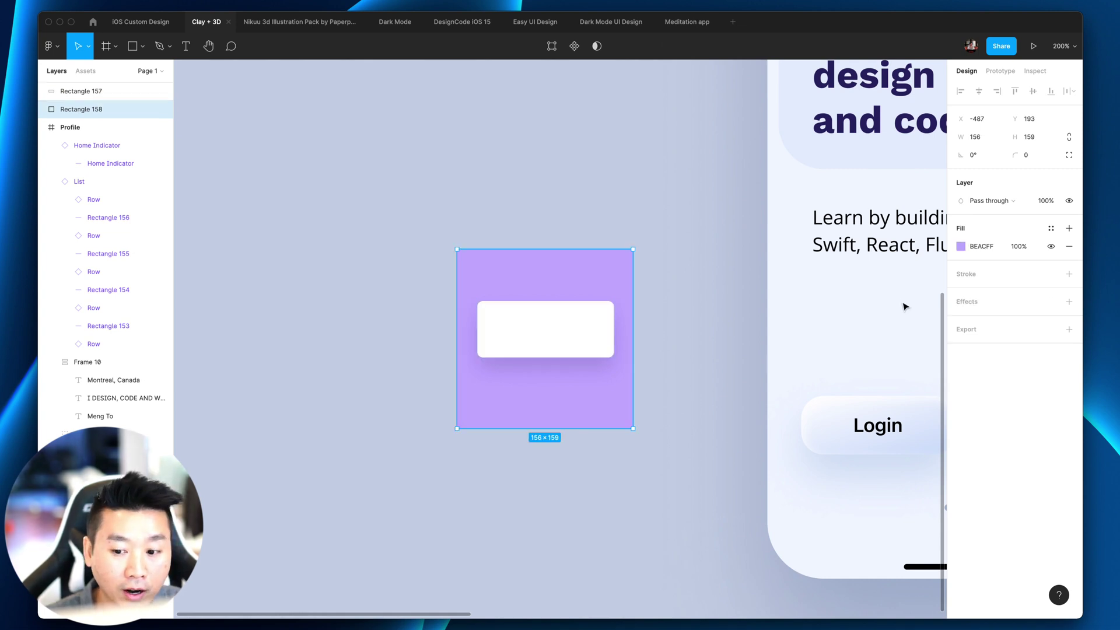
{"action": "left_click", "coordinate": [961, 247]}
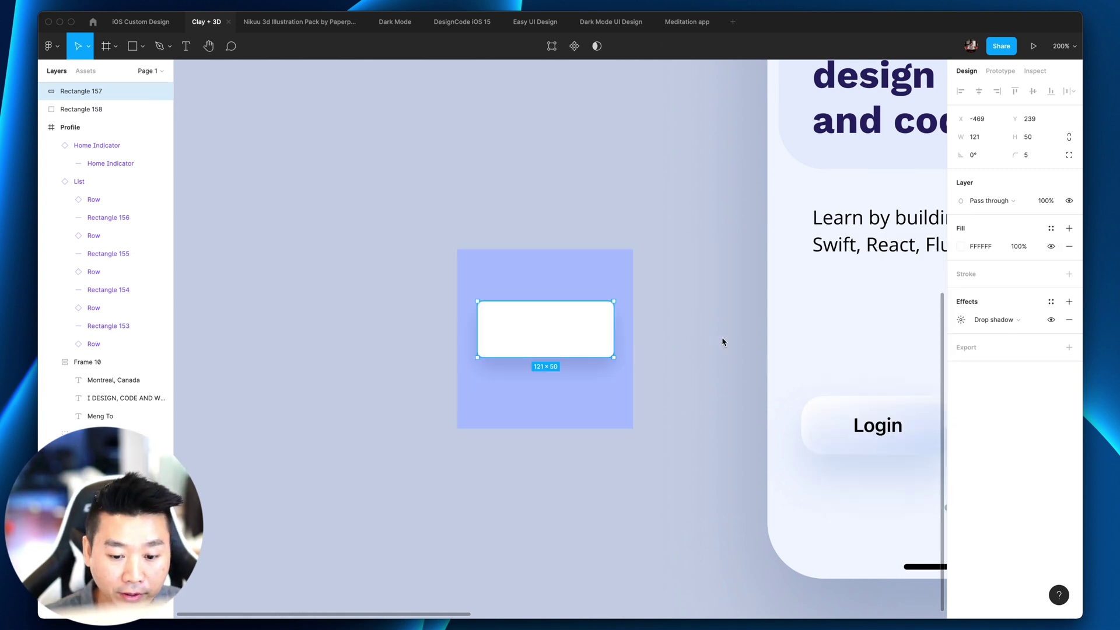
Centre the white card on the square and group the two rectangles.
{"action": "left_click", "coordinate": [723, 342]}
{"action": "key", "text": "plus"}
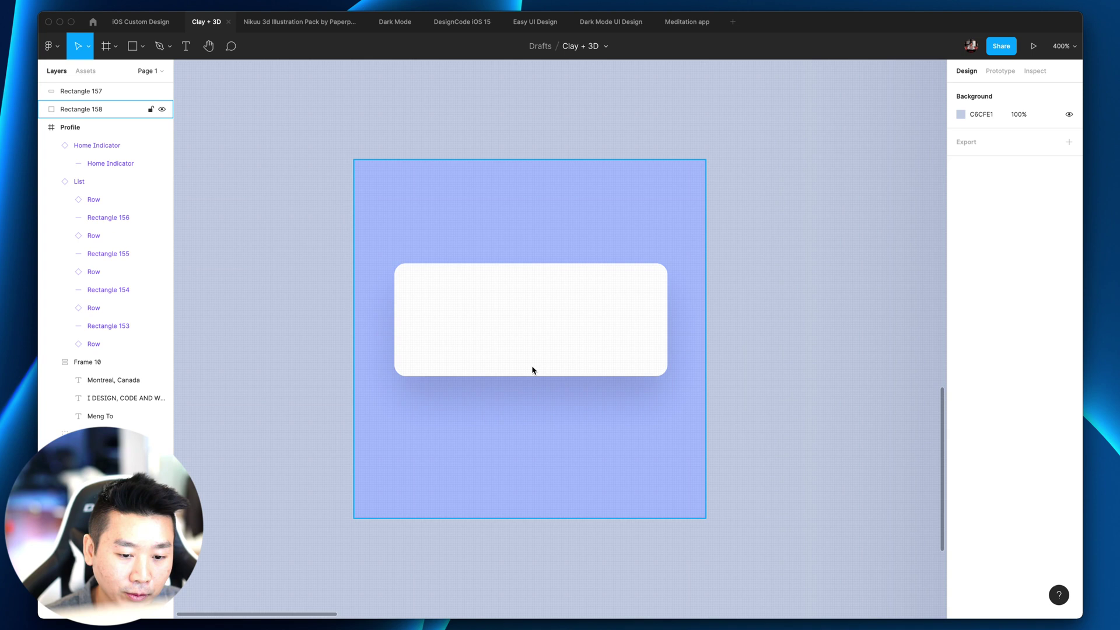
{"action": "left_click_drag", "start_coordinate": [488, 339], "coordinate": [488, 356]}
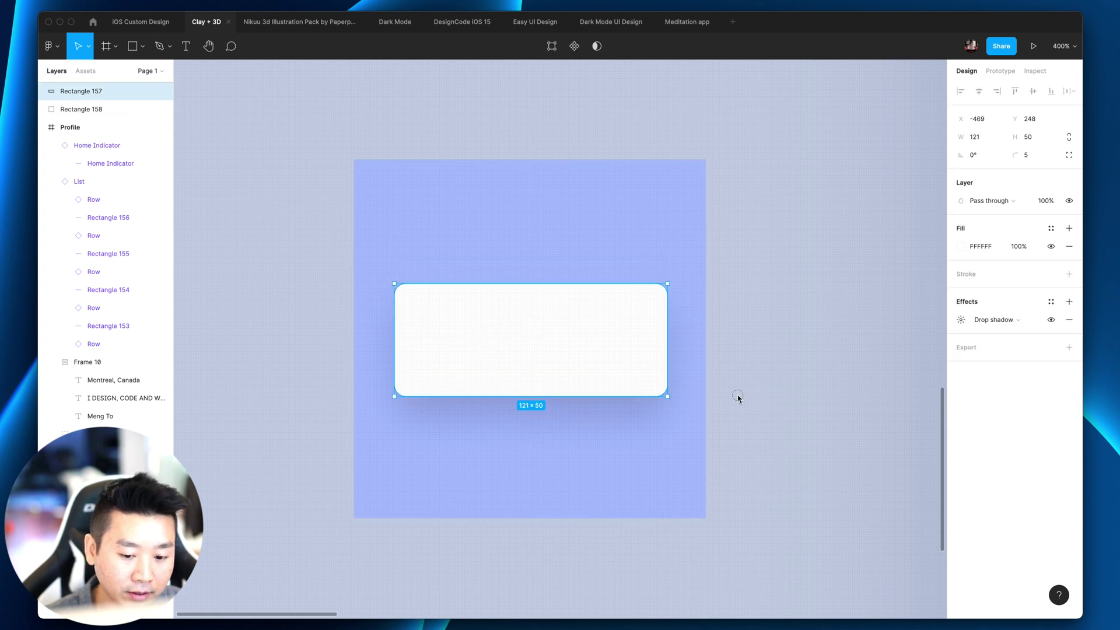
{"action": "left_click", "coordinate": [734, 385]}
{"action": "left_click", "coordinate": [490, 210]}
{"action": "left_click", "coordinate": [531, 361], "text": "shift"}
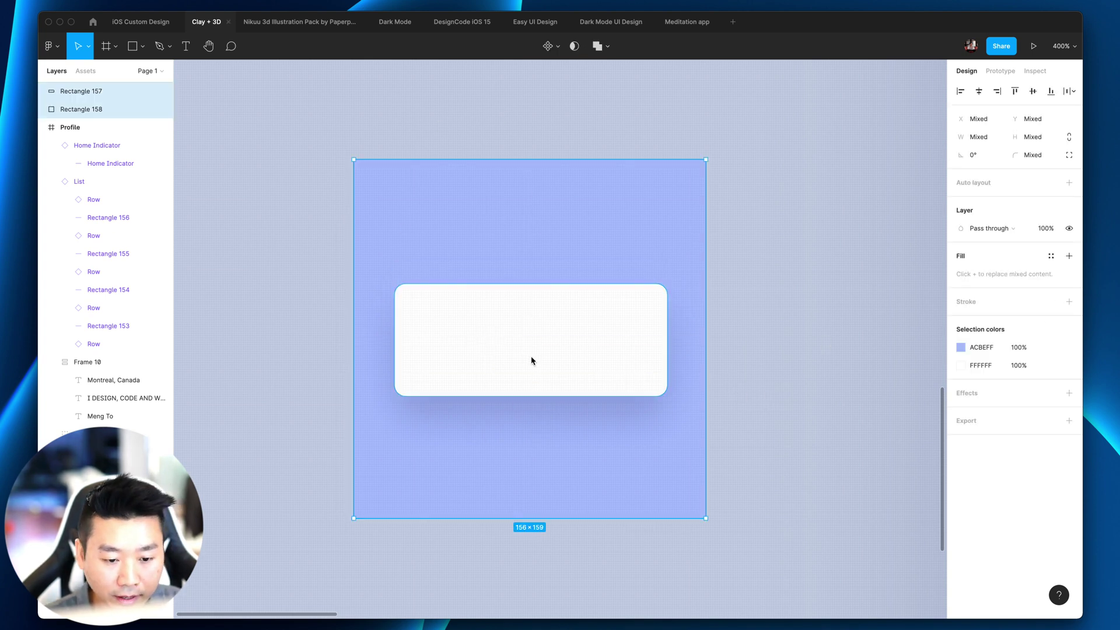
{"action": "key", "text": "super+g"}
Duplicate the group and place the copy directly below the original.
{"action": "left_click", "coordinate": [756, 391]}
{"action": "scroll", "coordinate": [757, 391], "scroll_direction": "down", "scroll_amount": 2}
{"action": "left_click_drag", "start_coordinate": [549, 211], "coordinate": [548, 566]}
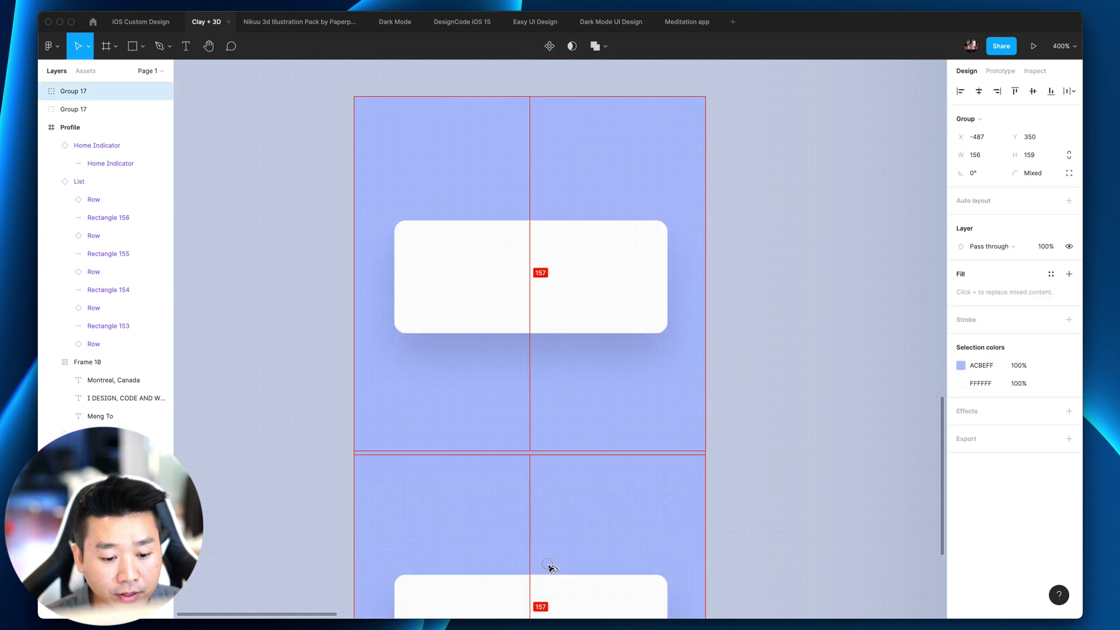
{"action": "scroll", "coordinate": [601, 473], "scroll_direction": "down", "scroll_amount": 3}
{"action": "left_click_drag", "start_coordinate": [558, 373], "coordinate": [557, 396]}
{"action": "scroll", "coordinate": [780, 402], "scroll_direction": "down", "scroll_amount": 1}
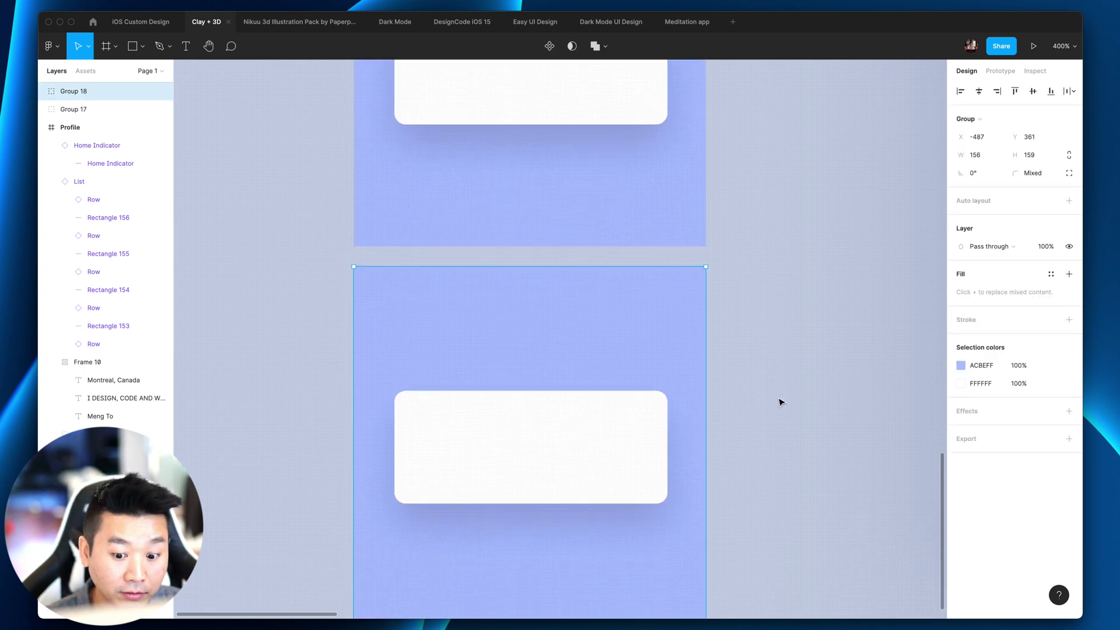
{"action": "scroll", "coordinate": [780, 403], "scroll_direction": "down", "scroll_amount": 4}
{"action": "left_click", "coordinate": [778, 402]}
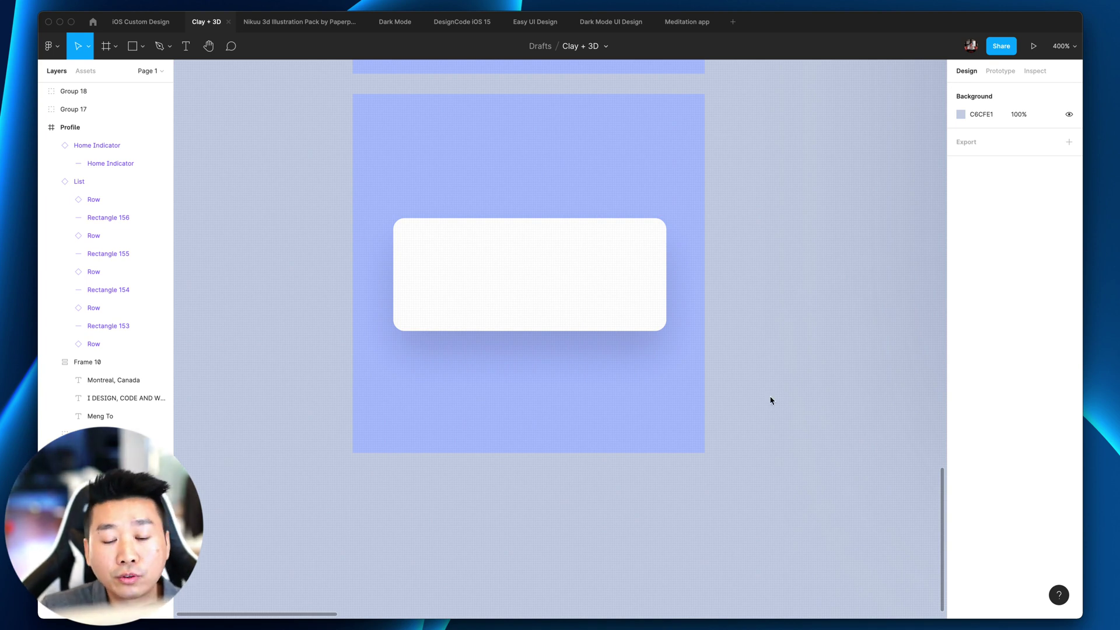
Raise the lower card's black drop shadow opacity to 50%.
{"action": "double_click", "coordinate": [595, 310]}
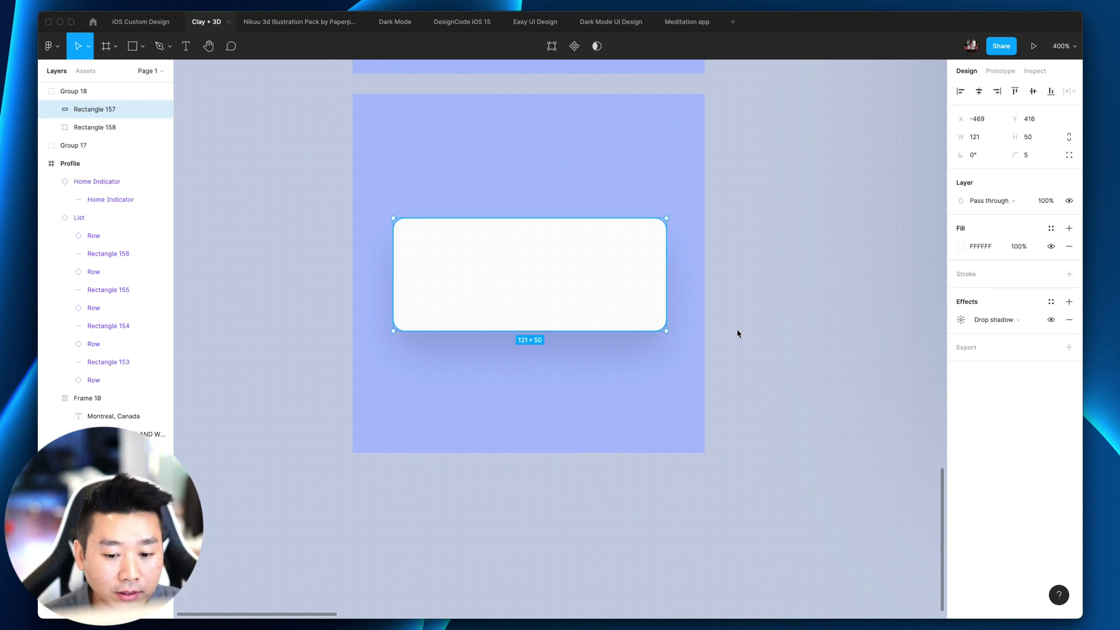
{"action": "left_click", "coordinate": [961, 320]}
{"action": "left_click", "coordinate": [894, 385]}
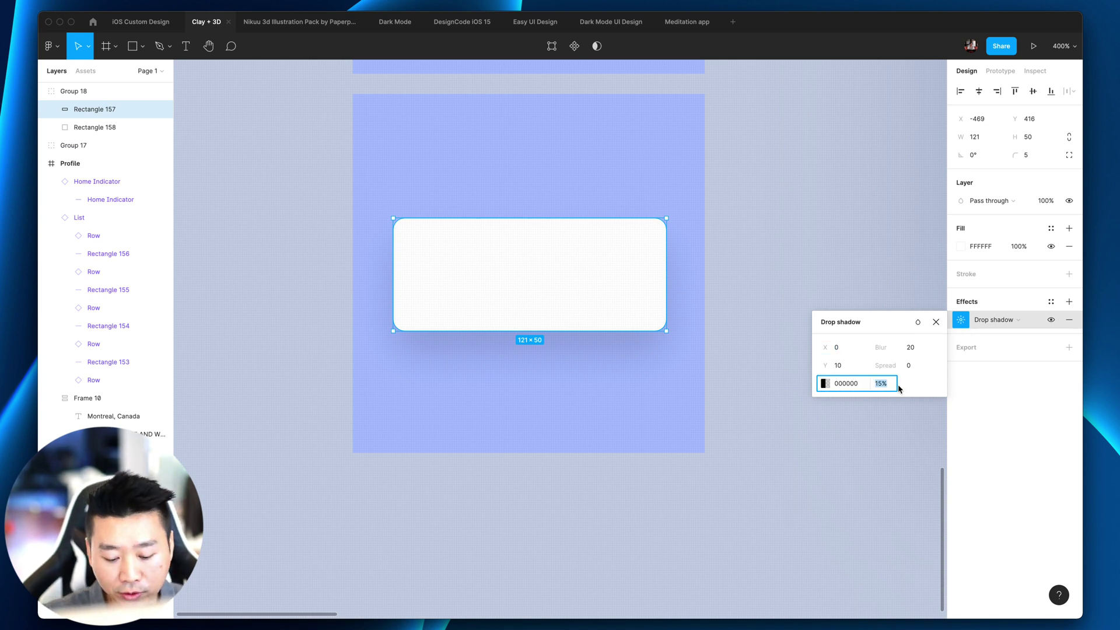
{"action": "key", "text": "Return"}
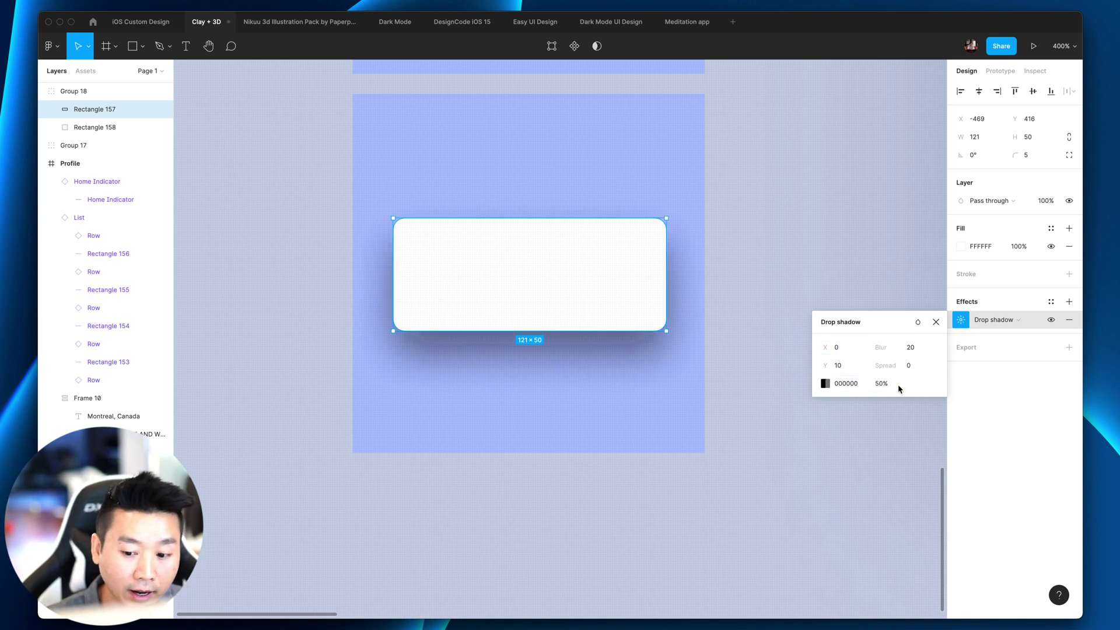
{"action": "left_click", "coordinate": [779, 405]}
{"action": "key", "text": "minus"}
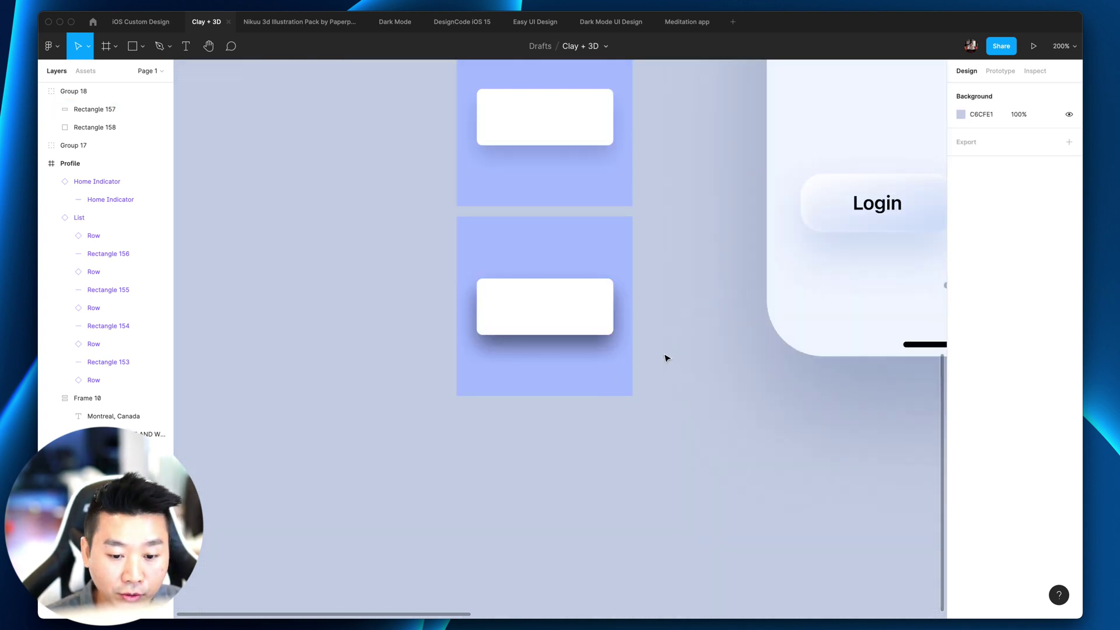
Change the lower card's shadow blend mode, then zoom in and select that card.
{"action": "double_click", "coordinate": [570, 324]}
{"action": "left_click", "coordinate": [961, 320]}
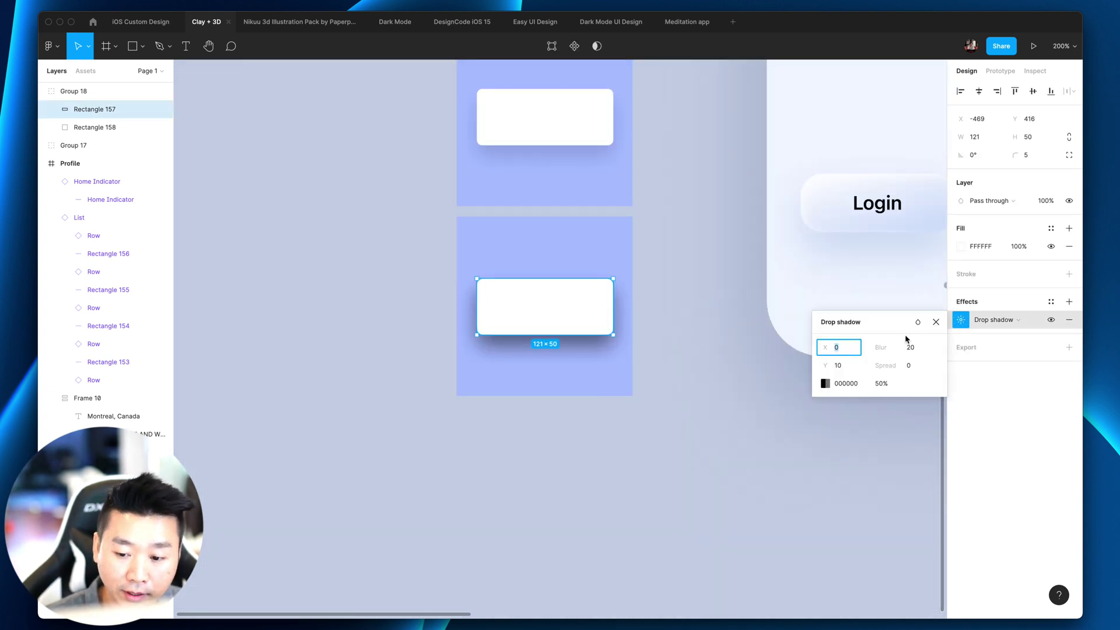
{"action": "left_click", "coordinate": [915, 323]}
{"action": "left_click", "coordinate": [939, 447]}
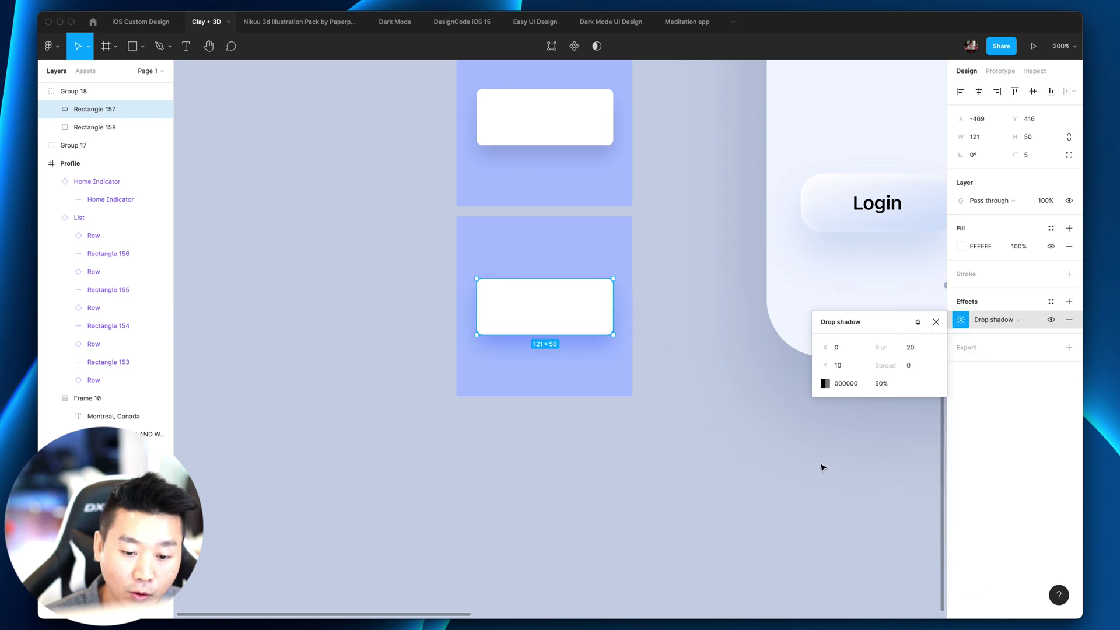
{"action": "left_click", "coordinate": [801, 494]}
{"action": "key", "text": "plus"}
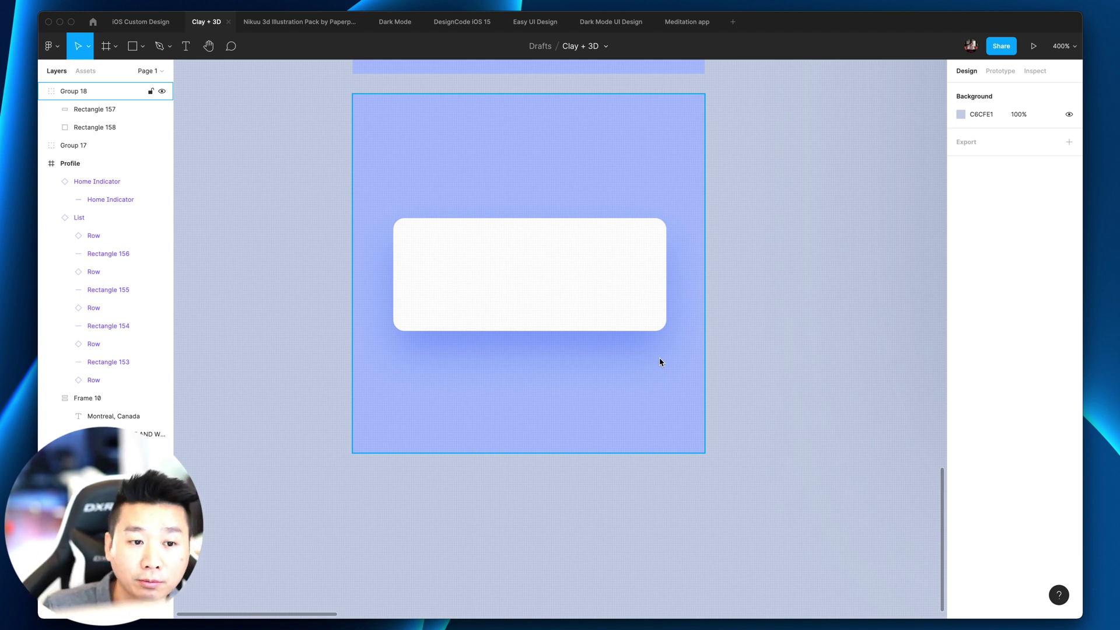
{"action": "double_click", "coordinate": [641, 313]}
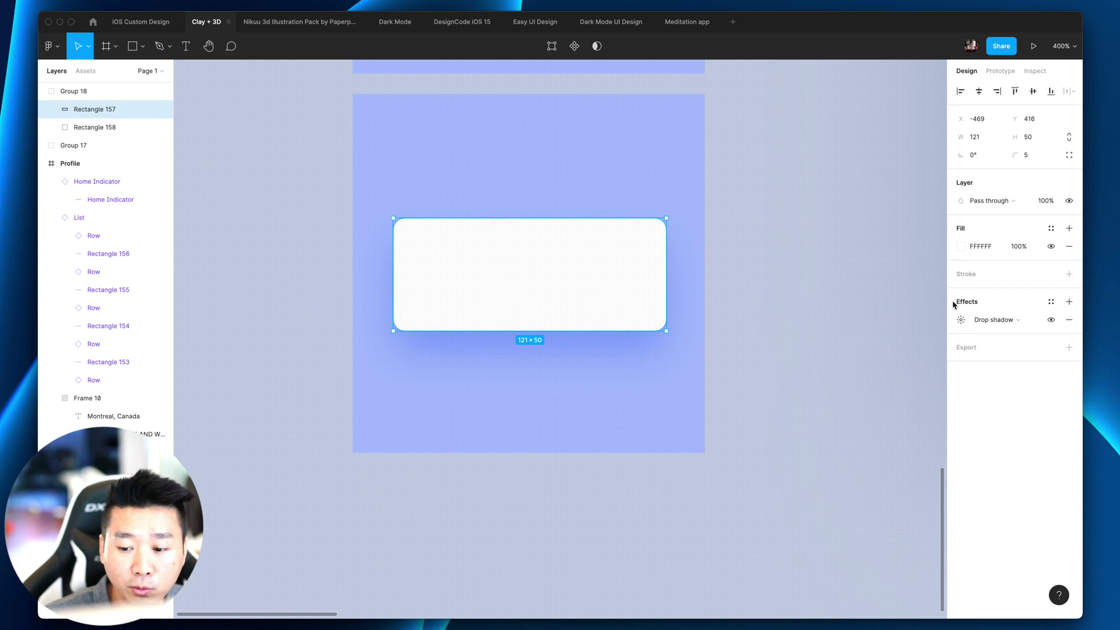
Set the lower card's shadow opacity to 15 and sample the blue background as its colour.
{"action": "left_click", "coordinate": [961, 319]}
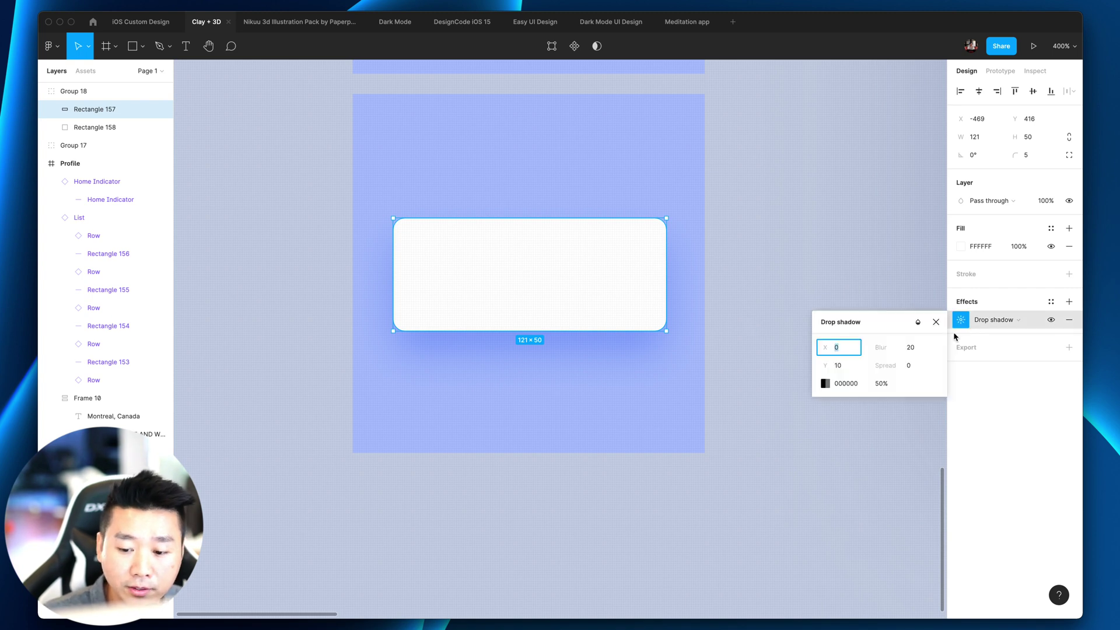
{"action": "left_click", "coordinate": [890, 386]}
{"action": "type", "text": "15"}
{"action": "left_click", "coordinate": [825, 384]}
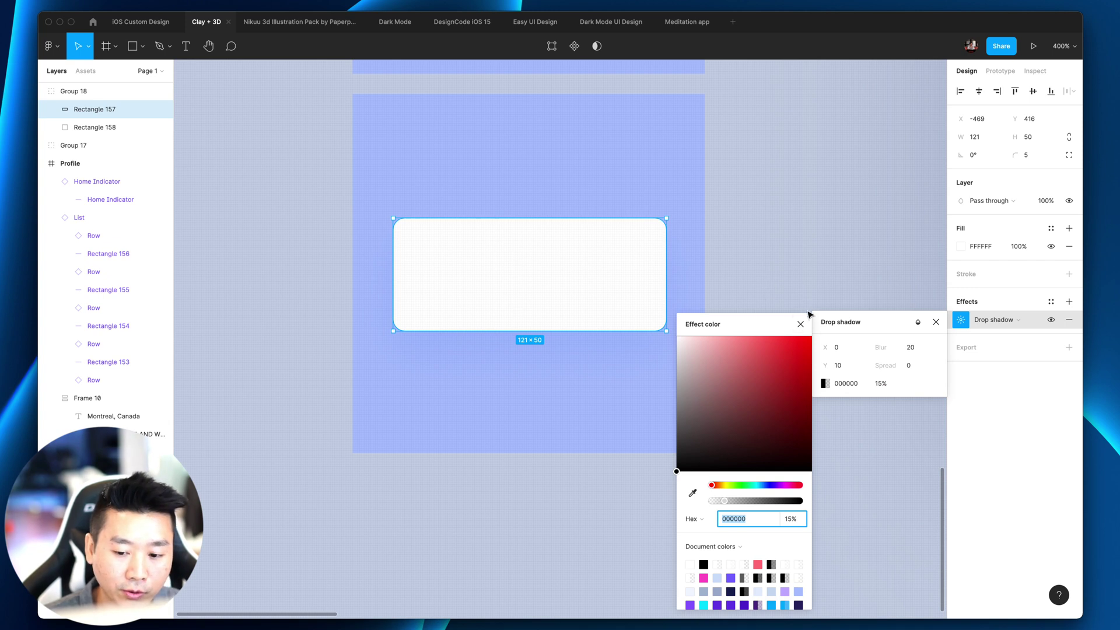
{"action": "left_click", "coordinate": [829, 388]}
{"action": "left_click", "coordinate": [829, 388]}
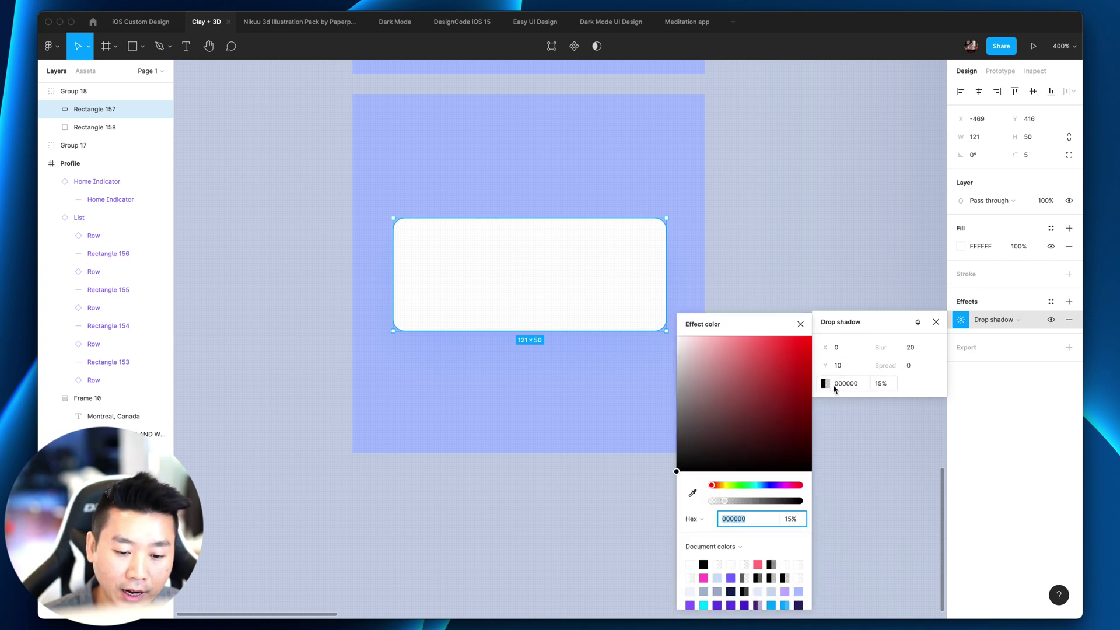
{"action": "key", "text": "i"}
{"action": "left_click", "coordinate": [627, 383]}
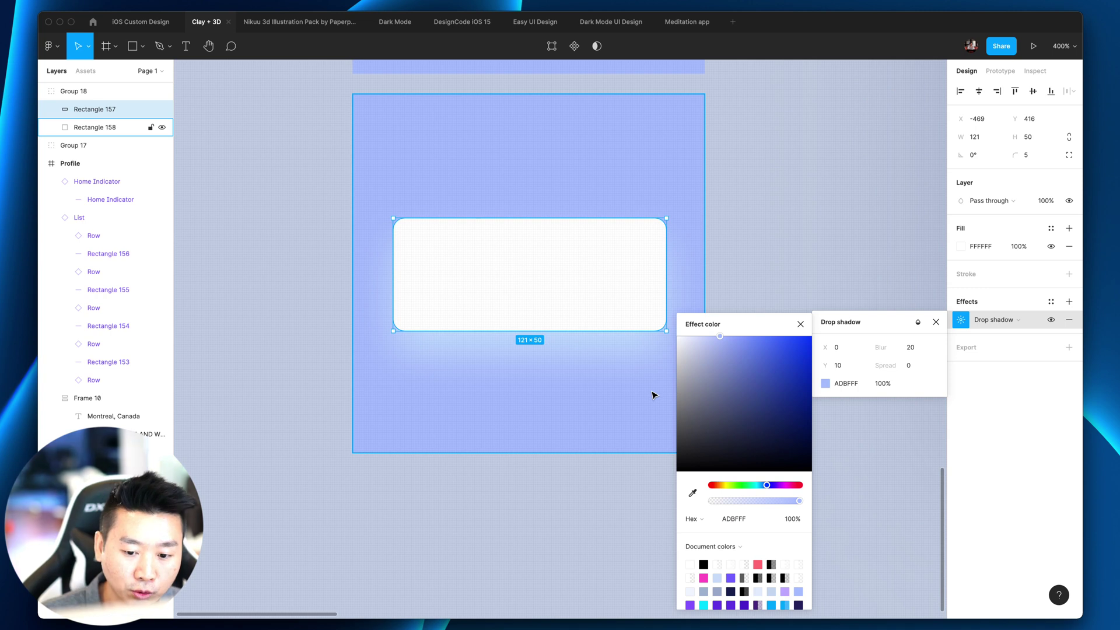
Darken and desaturate the shadow colour to a muted blue, 424B6D at 100%.
{"action": "left_click_drag", "start_coordinate": [729, 366], "coordinate": [731, 370]}
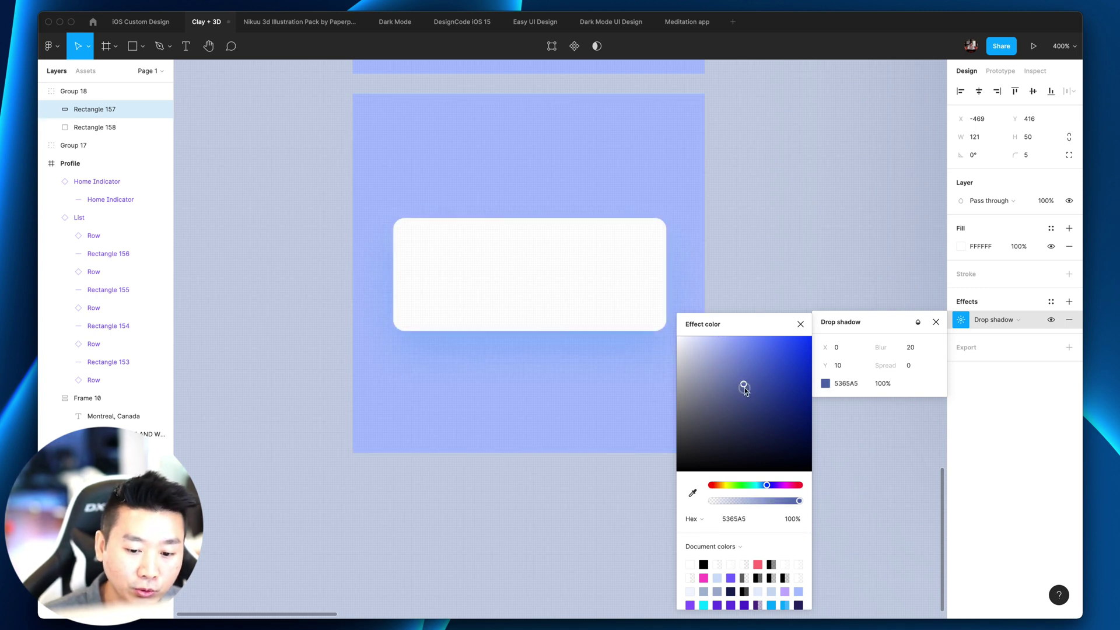
{"action": "mouse_move", "coordinate": [745, 389]}
{"action": "left_mouse_down"}
{"action": "mouse_move", "coordinate": [753, 373]}
{"action": "mouse_move", "coordinate": [741, 384]}
{"action": "left_mouse_up"}
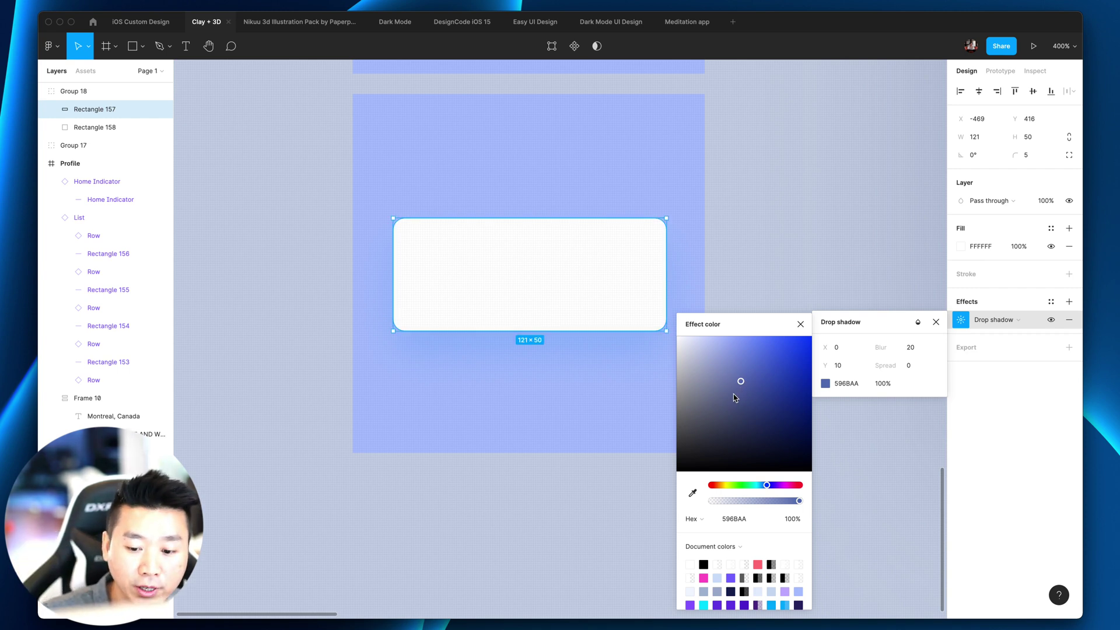
{"action": "left_click", "coordinate": [737, 394]}
{"action": "key", "text": "minus"}
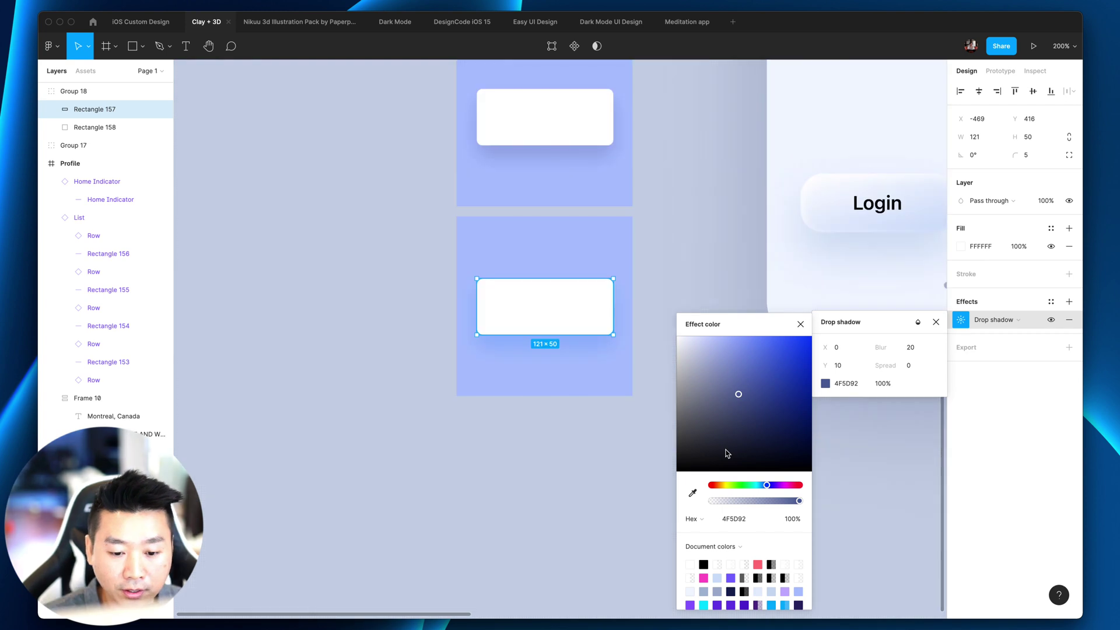
{"action": "mouse_move", "coordinate": [729, 412]}
{"action": "left_mouse_down"}
{"action": "mouse_move", "coordinate": [711, 417]}
{"action": "mouse_move", "coordinate": [731, 417]}
{"action": "left_mouse_up"}
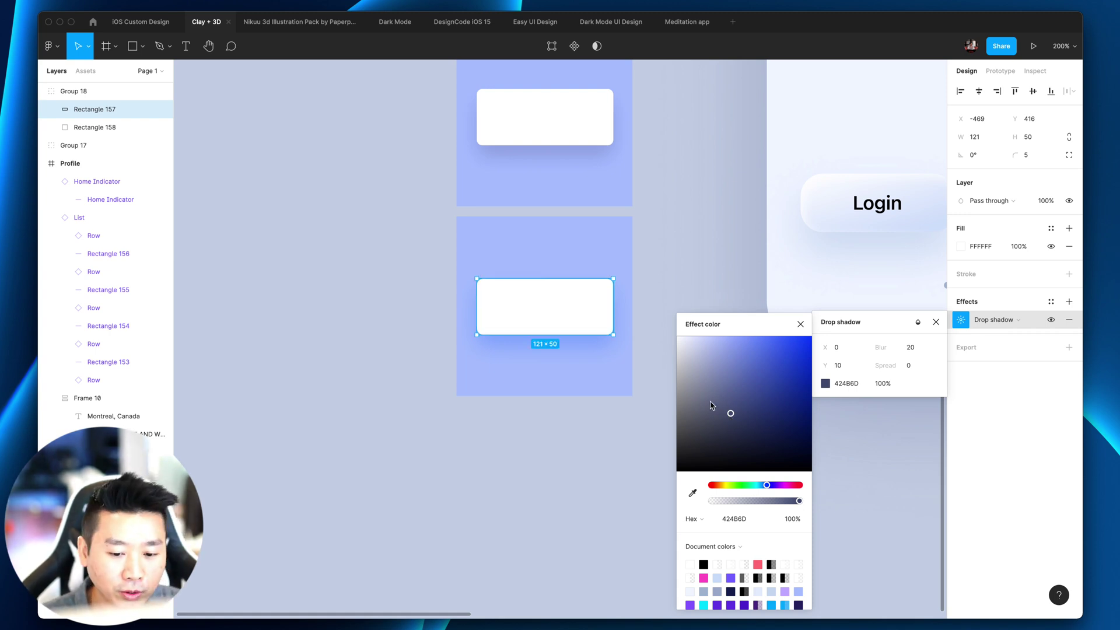
{"action": "left_click", "coordinate": [628, 446]}
{"action": "key", "text": "super+z"}
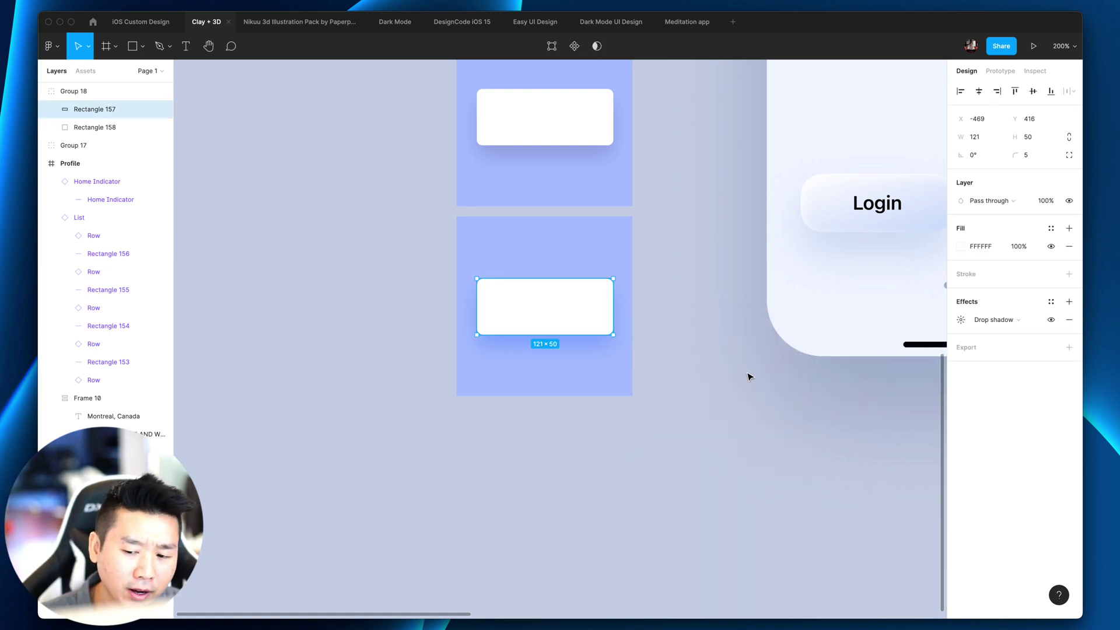
Change the lower card's drop shadow colour back to black, 000000.
{"action": "left_click", "coordinate": [964, 321]}
{"action": "left_click", "coordinate": [847, 383]}
{"action": "scroll", "coordinate": [727, 384], "scroll_direction": "up", "scroll_amount": 1}
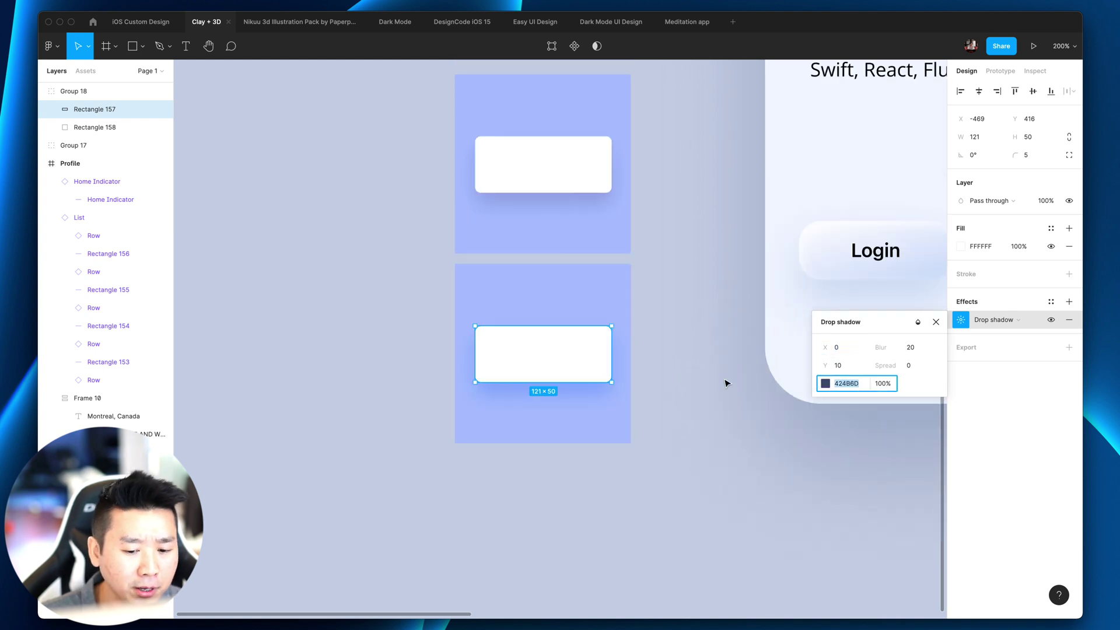
{"action": "type", "text": "000000"}
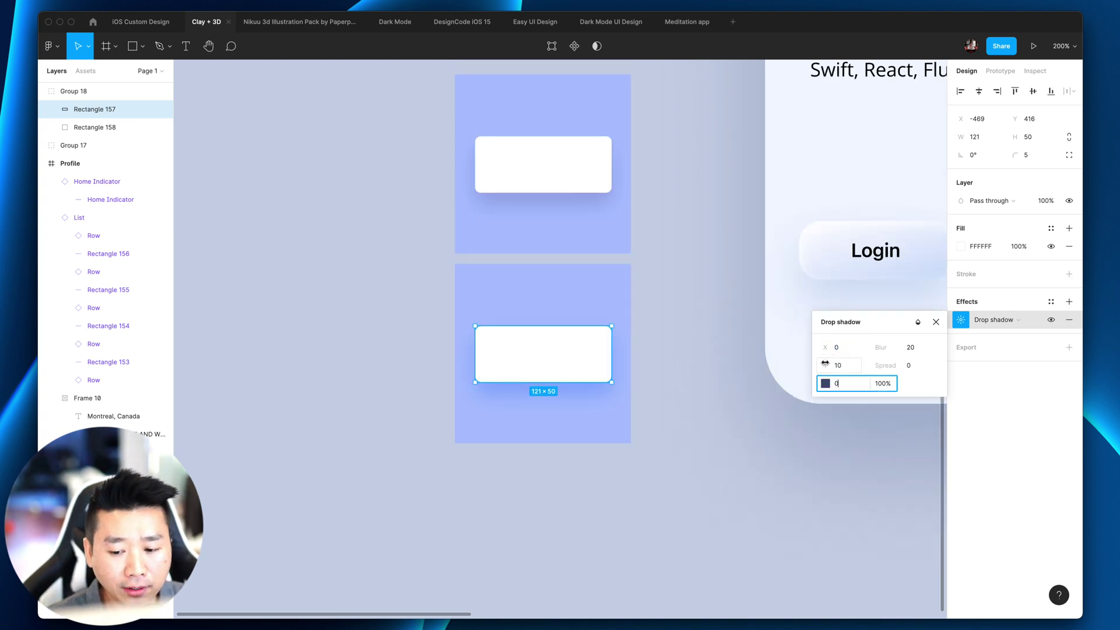
{"action": "key", "text": "Return"}
{"action": "left_click", "coordinate": [826, 384]}
{"action": "left_click", "coordinate": [918, 322]}
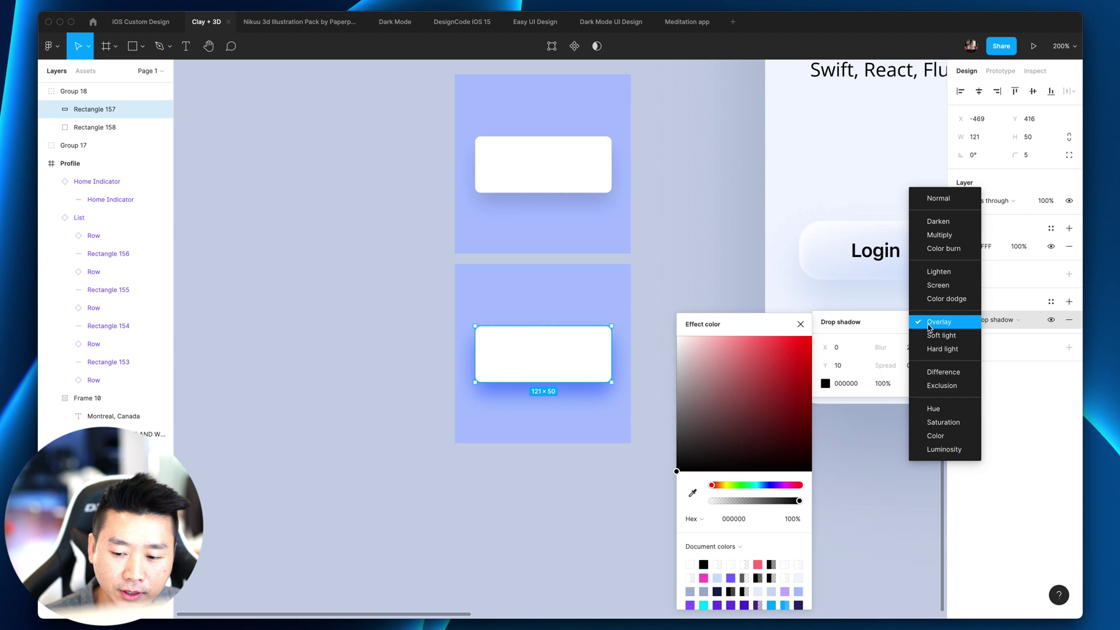
{"action": "left_click", "coordinate": [931, 326]}
{"action": "left_click", "coordinate": [649, 390]}
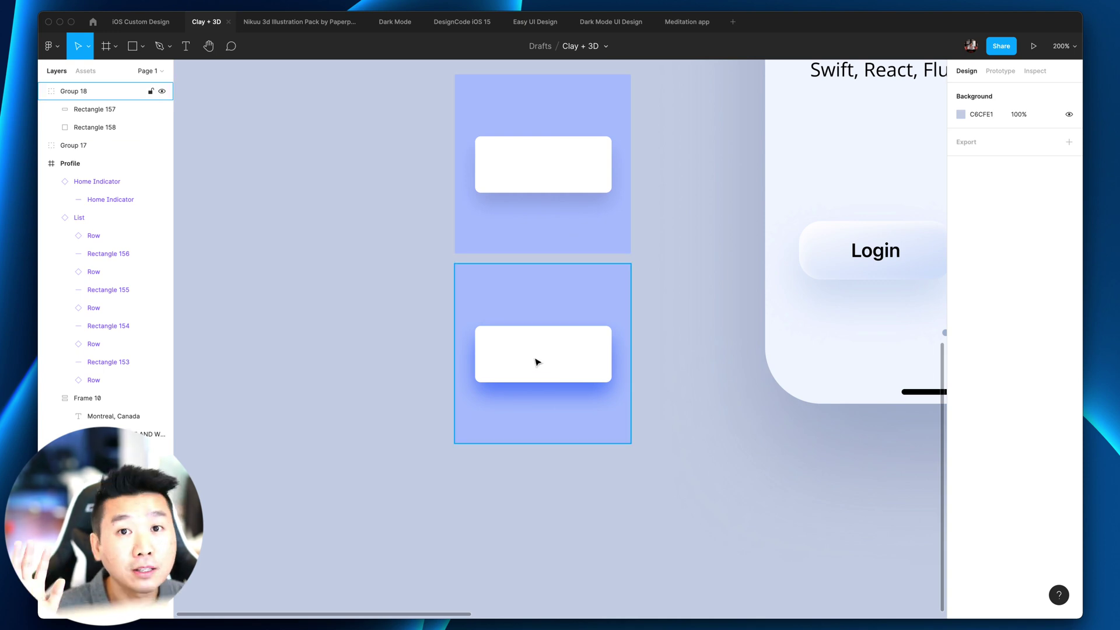
Lower the card's black shadow opacity to 50%, then to 25%.
{"action": "left_click", "coordinate": [552, 351], "text": "super"}
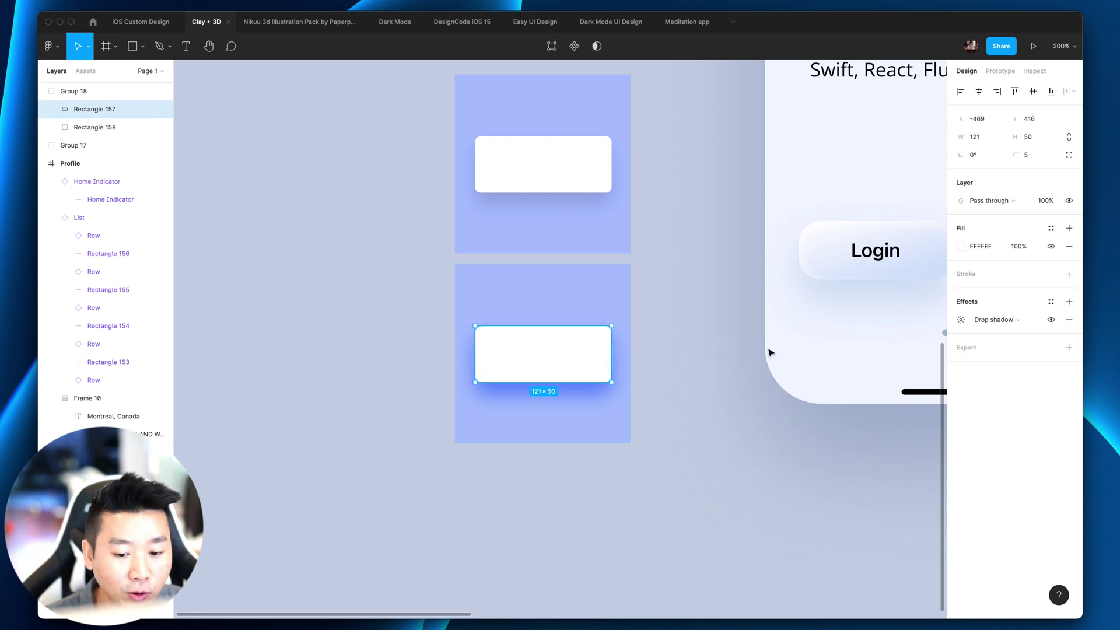
{"action": "left_click", "coordinate": [961, 320]}
{"action": "left_click", "coordinate": [886, 387]}
{"action": "type", "text": "5050"}
{"action": "key", "text": "Return"}
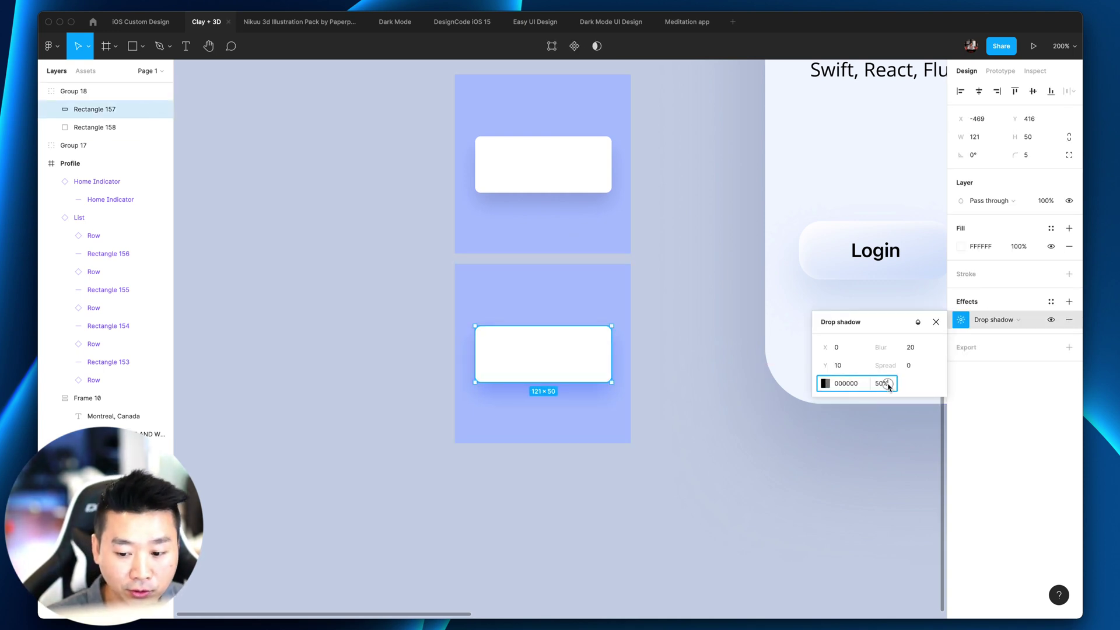
{"action": "type", "text": "25"}
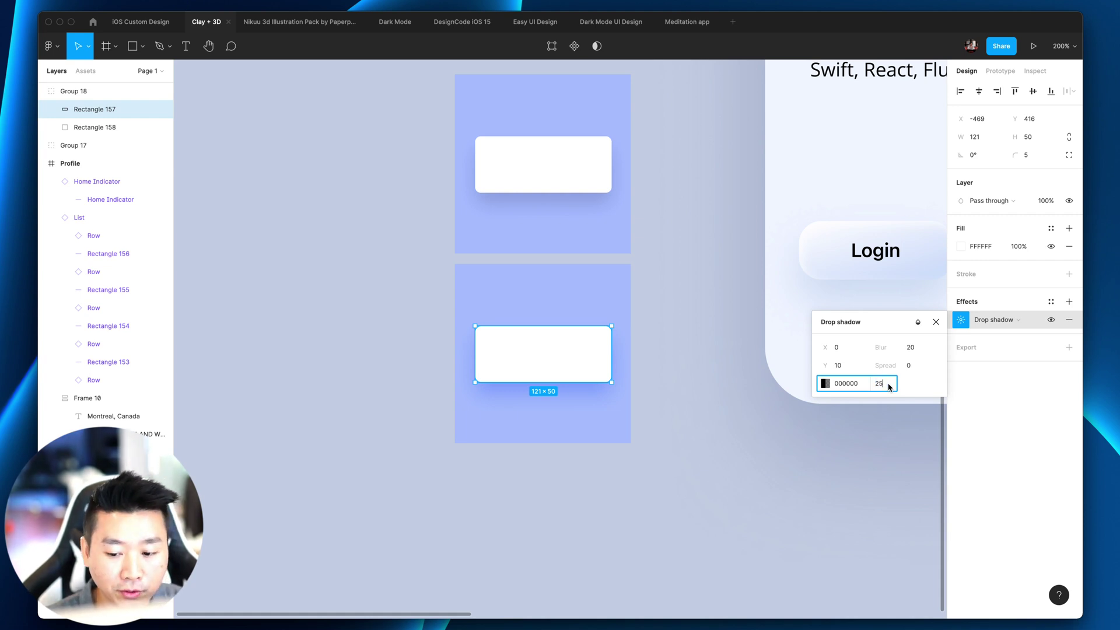
{"action": "key", "text": "Return"}
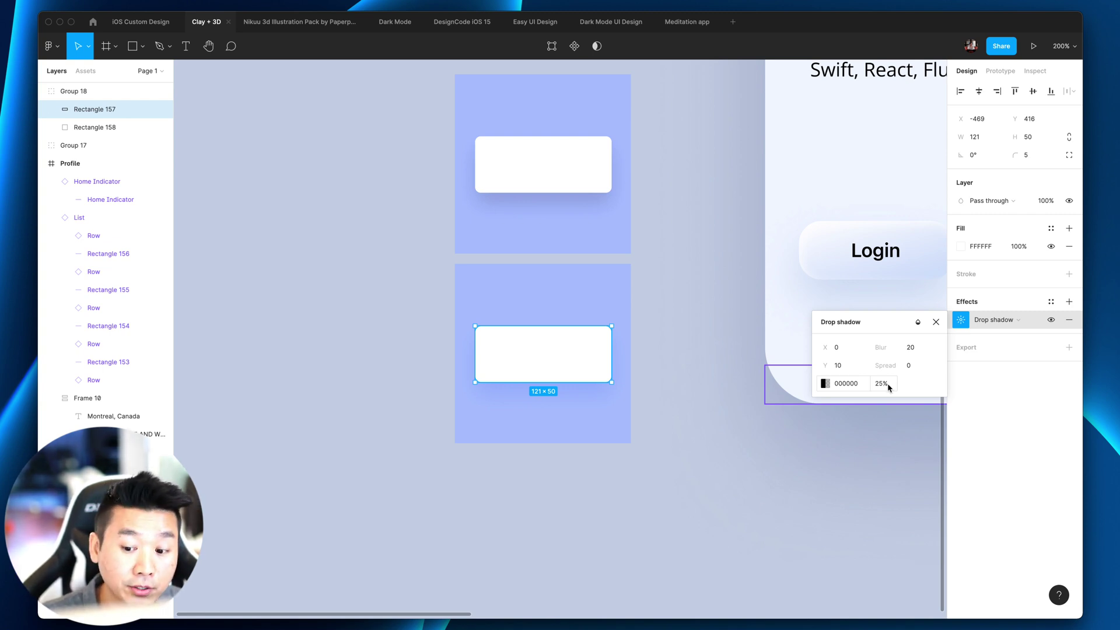
Select the third card, set its shadow blend to Normal, and sample the blue background.
{"action": "left_click", "coordinate": [712, 418]}
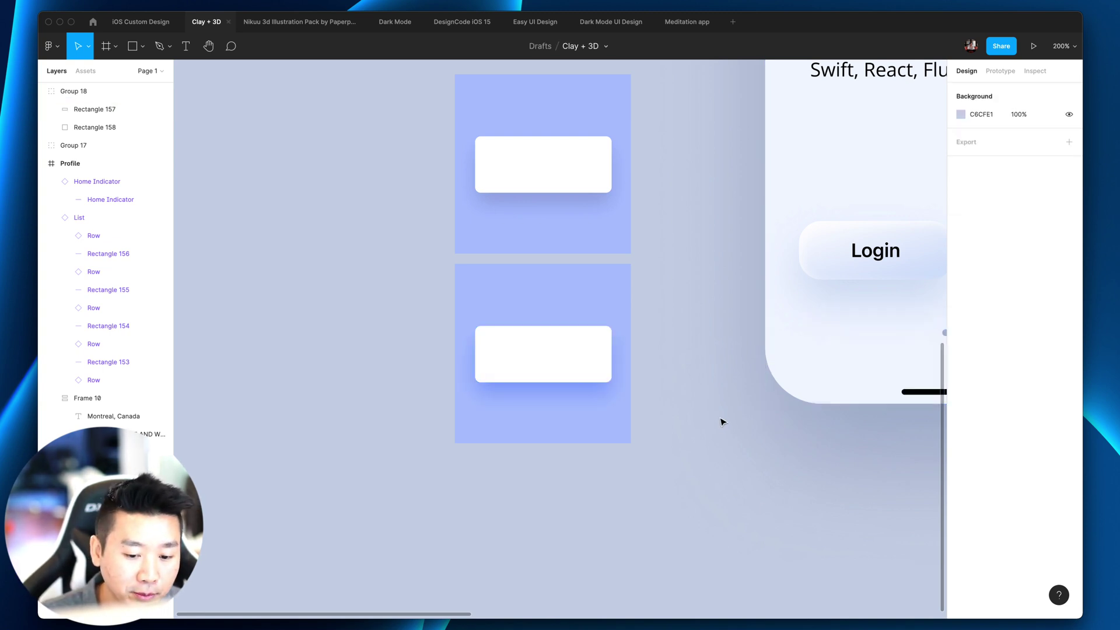
{"action": "left_click", "coordinate": [603, 313]}
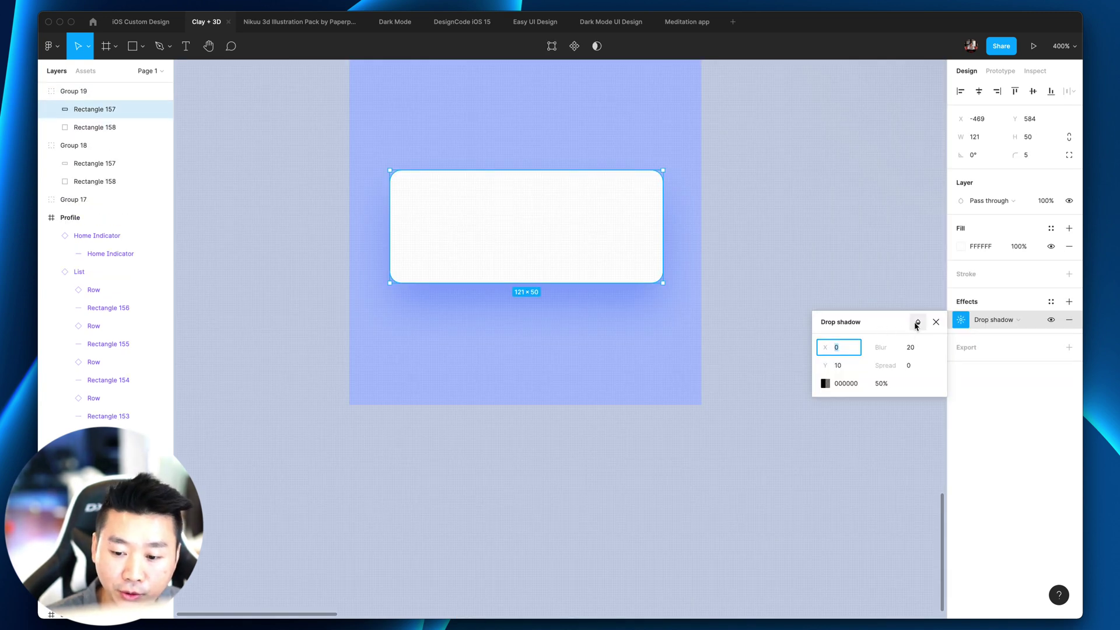
{"action": "left_click", "coordinate": [912, 324]}
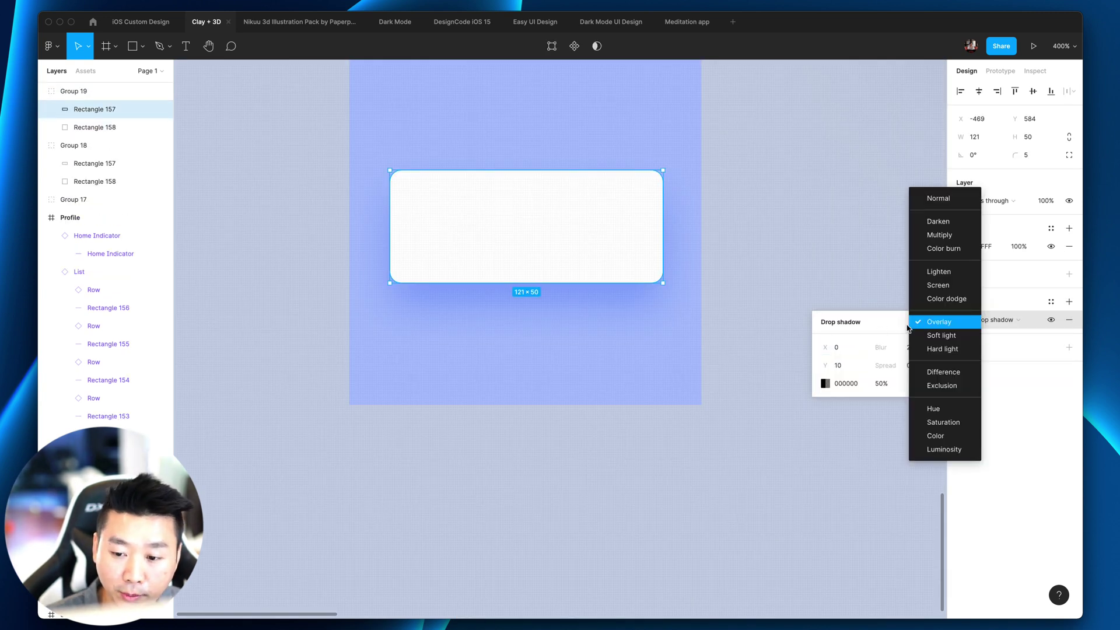
{"action": "left_click", "coordinate": [939, 199]}
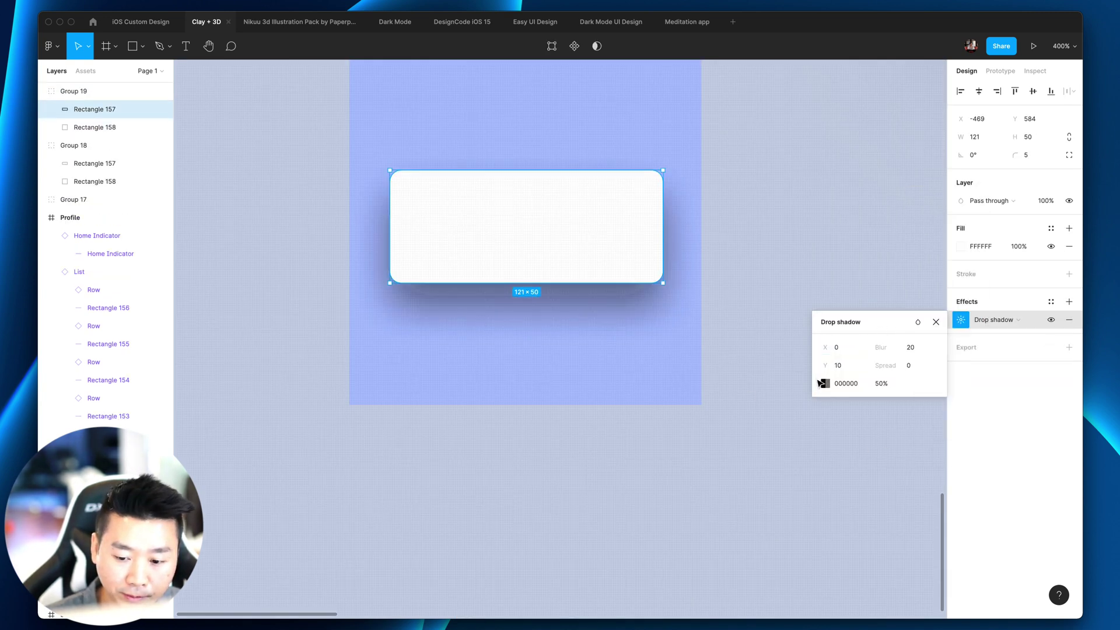
{"action": "left_click", "coordinate": [825, 383]}
{"action": "key", "text": "i"}
{"action": "left_click", "coordinate": [586, 363]}
Adjust the shadow colour in HSB to a vivid blue, 227/50/75 (6075C0).
{"action": "mouse_move", "coordinate": [723, 372]}
{"action": "left_mouse_down"}
{"action": "mouse_move", "coordinate": [734, 384]}
{"action": "mouse_move", "coordinate": [730, 363]}
{"action": "mouse_move", "coordinate": [737, 387]}
{"action": "mouse_move", "coordinate": [729, 365]}
{"action": "left_mouse_up"}
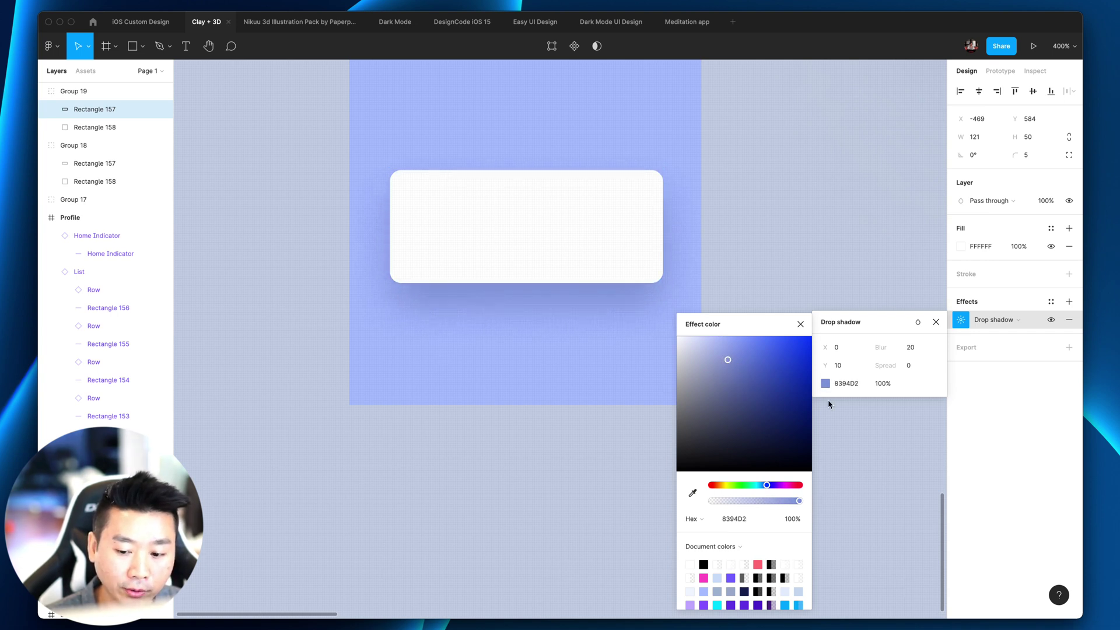
{"action": "left_click", "coordinate": [825, 385]}
{"action": "left_click", "coordinate": [826, 385]}
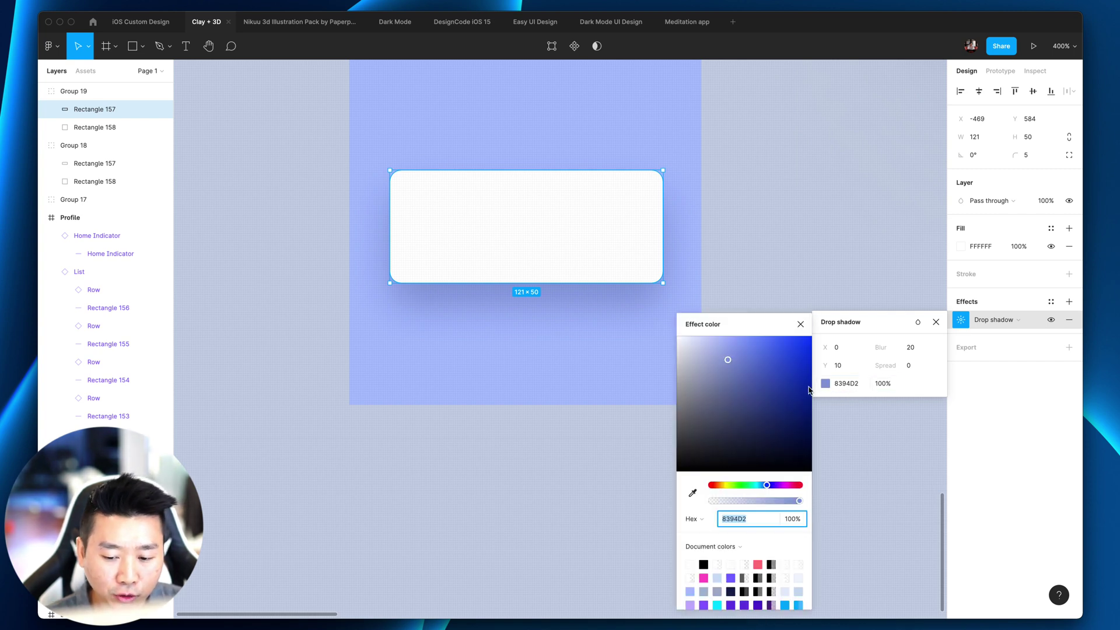
{"action": "left_click", "coordinate": [698, 521]}
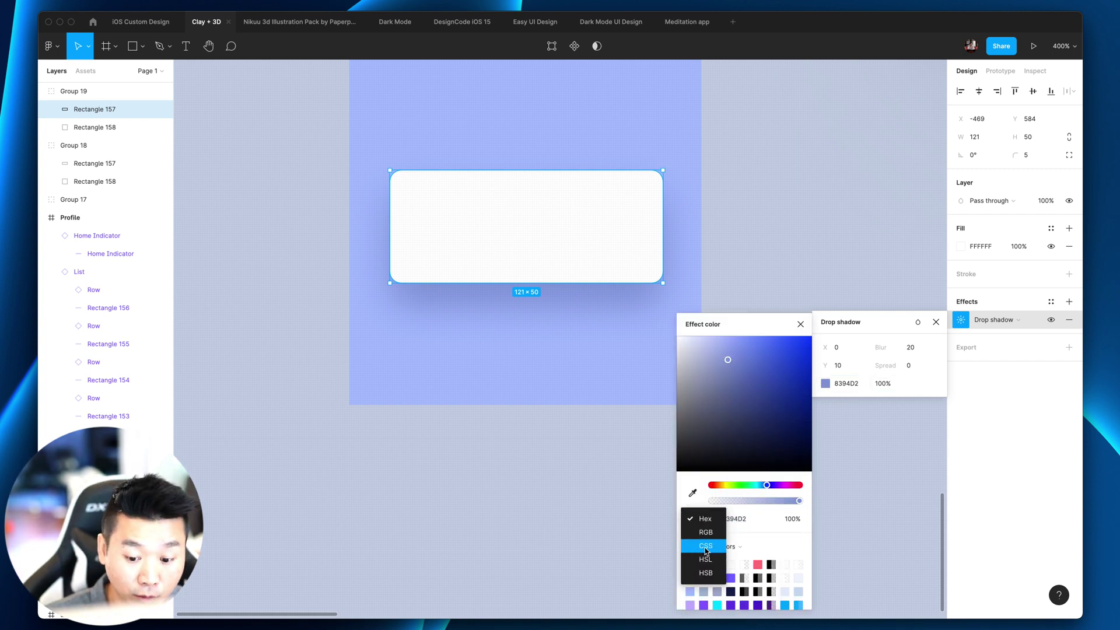
{"action": "left_click", "coordinate": [705, 573]}
{"action": "left_click", "coordinate": [737, 521]}
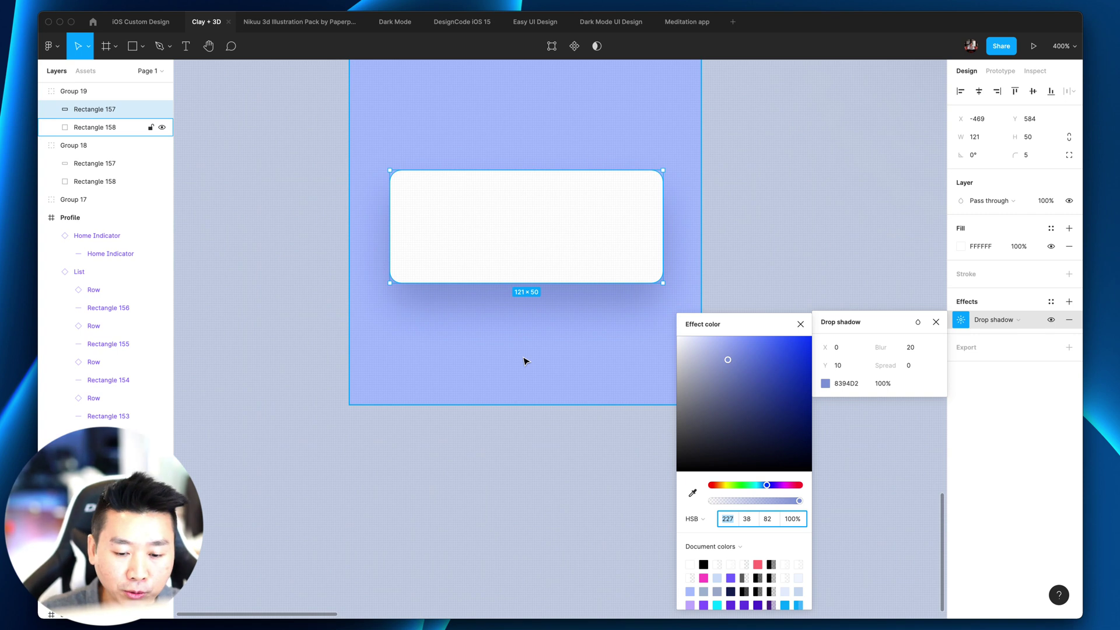
{"action": "key", "text": "minus"}
{"action": "scroll", "coordinate": [689, 236], "scroll_direction": "up", "scroll_amount": 3}
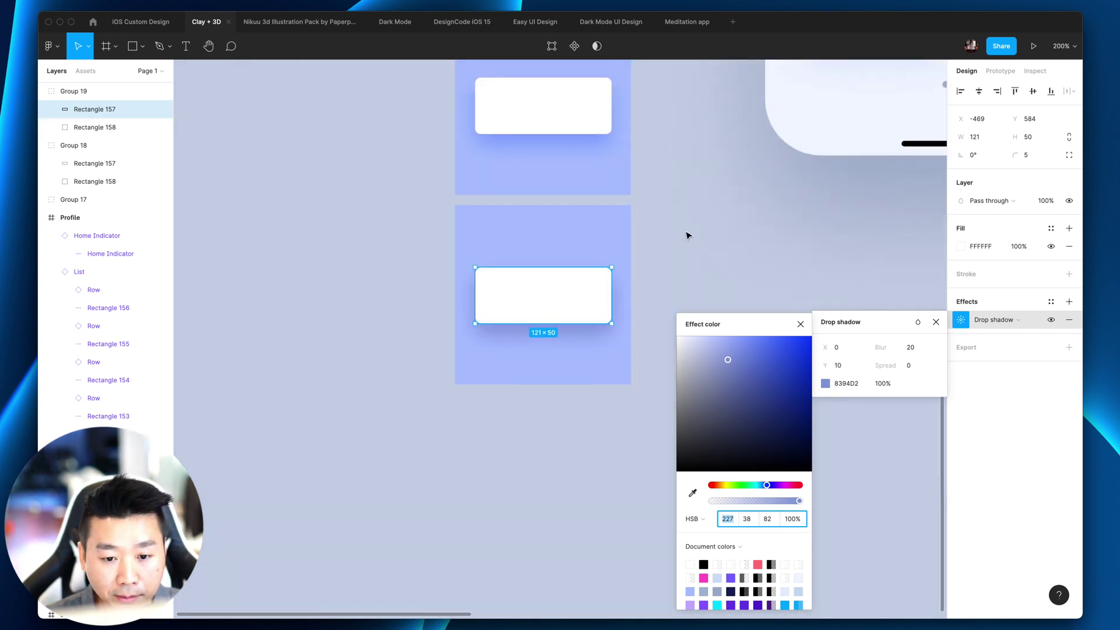
{"action": "scroll", "coordinate": [683, 240], "scroll_direction": "up", "scroll_amount": 3}
{"action": "mouse_move", "coordinate": [741, 374]}
{"action": "left_mouse_down"}
{"action": "mouse_move", "coordinate": [751, 370]}
{"action": "mouse_move", "coordinate": [740, 370]}
{"action": "left_mouse_up"}
{"action": "left_click", "coordinate": [625, 460]}
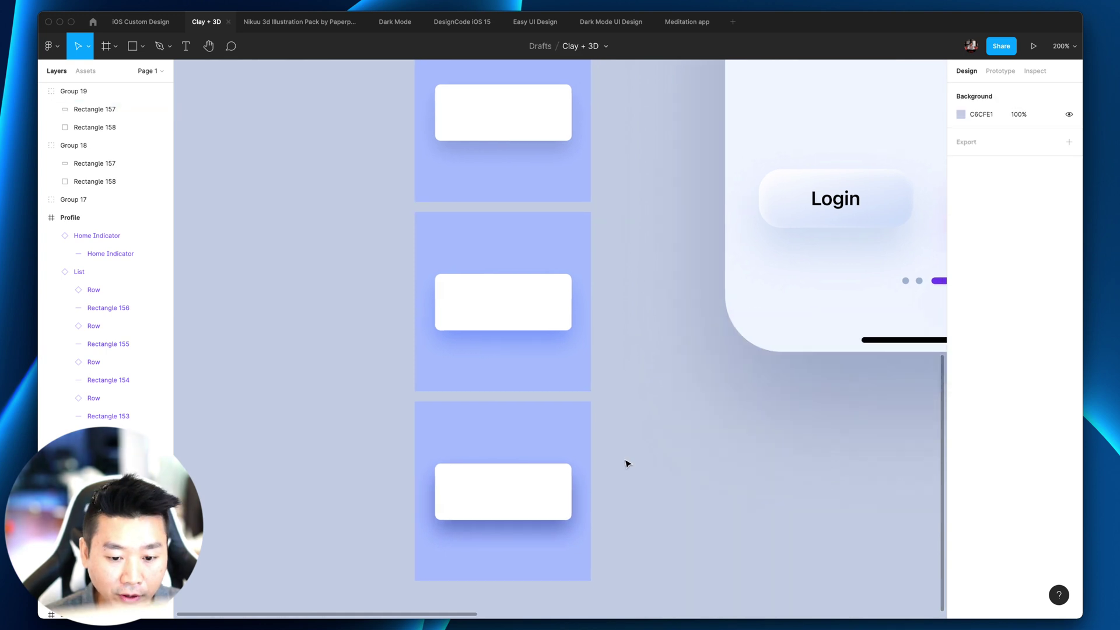
{"action": "scroll", "coordinate": [593, 302], "scroll_direction": "right", "scroll_amount": 2}
{"action": "scroll", "coordinate": [593, 181], "scroll_direction": "up", "scroll_amount": 1}
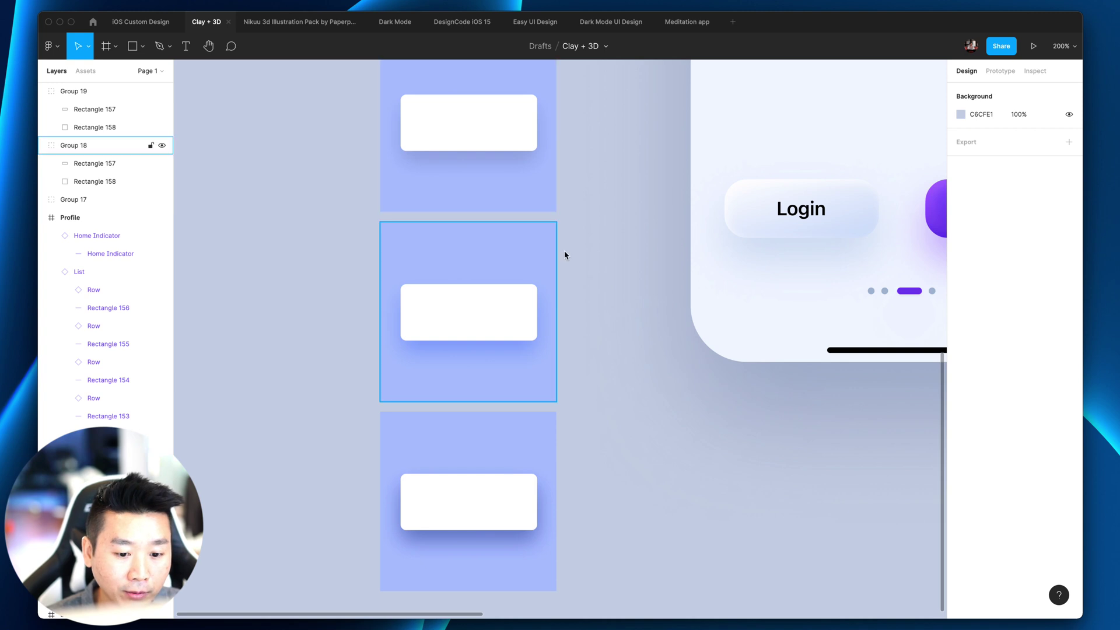
{"action": "double_click", "coordinate": [460, 322]}
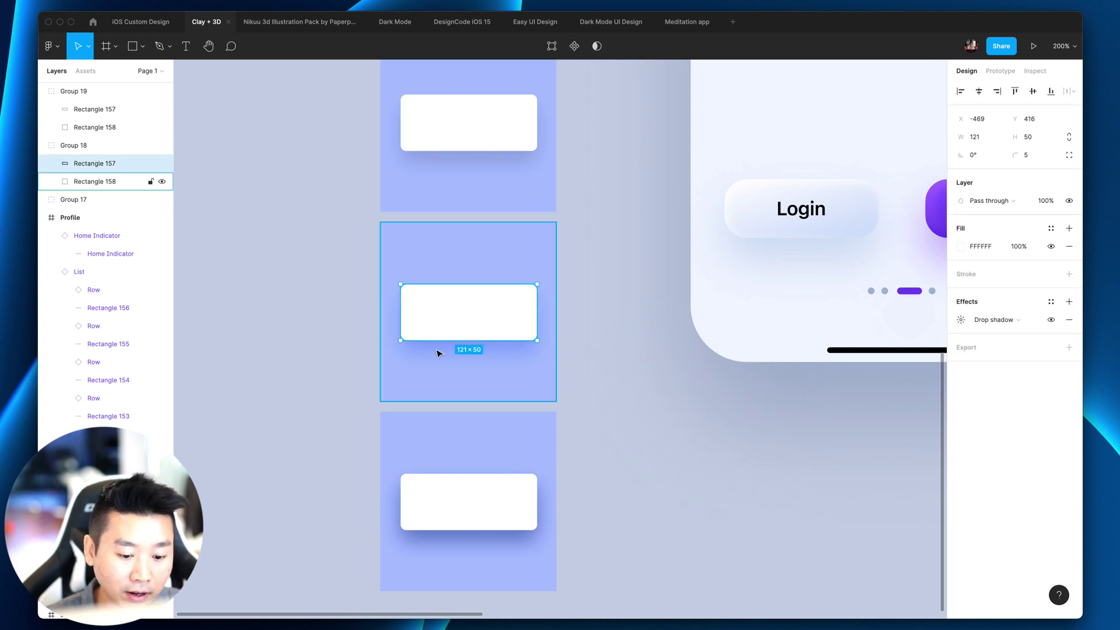
{"action": "left_click", "coordinate": [645, 485]}
{"action": "left_click", "coordinate": [516, 501], "text": "super"}
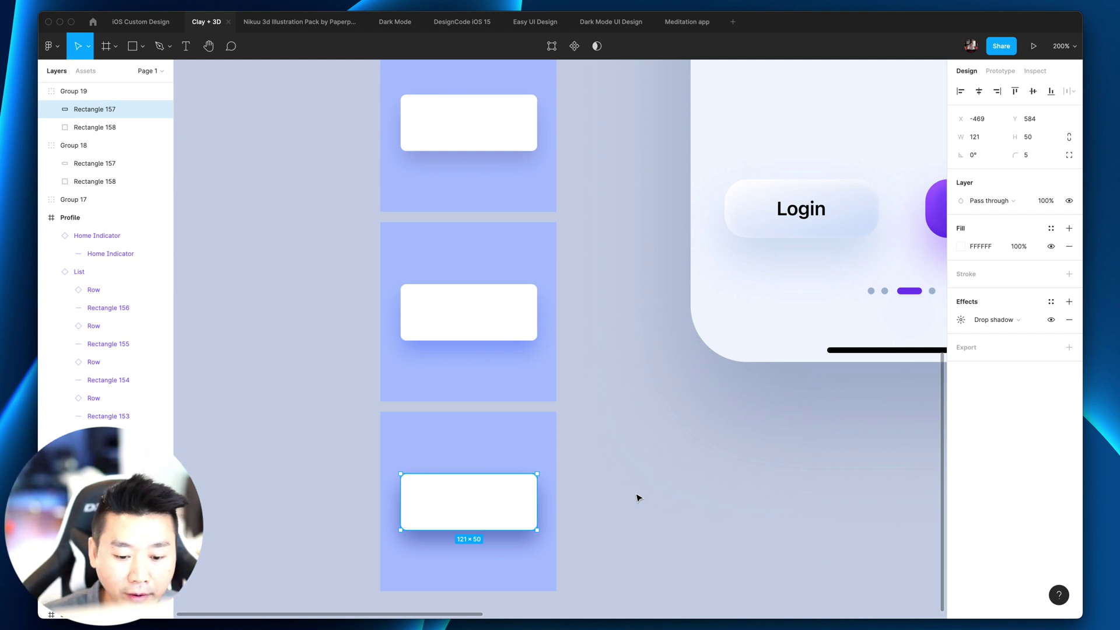
{"action": "left_click", "coordinate": [638, 499]}
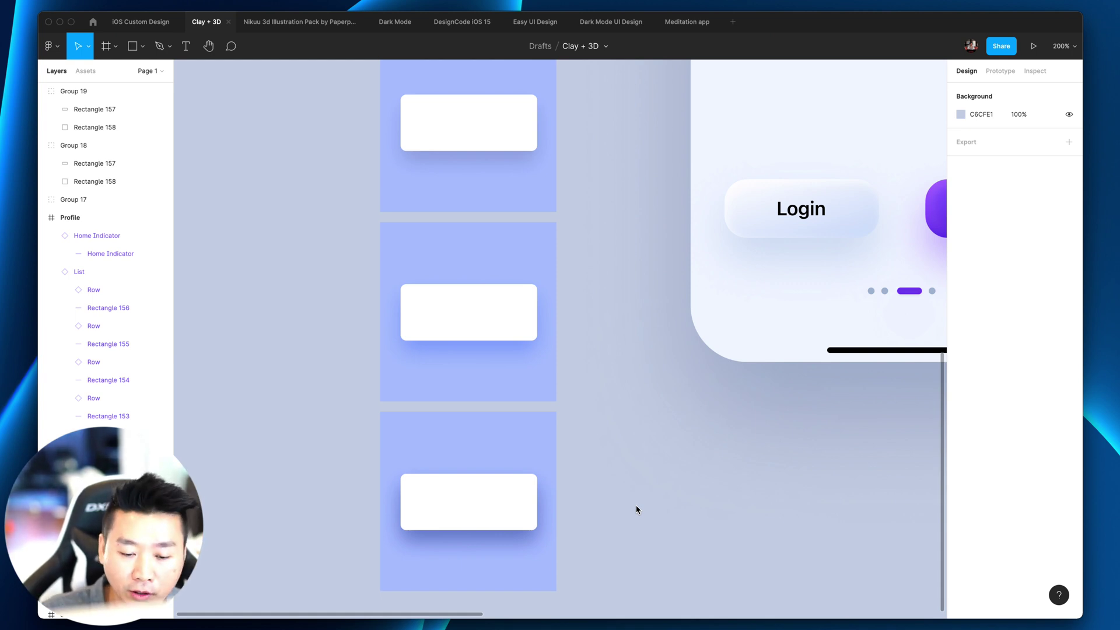
{"action": "scroll", "coordinate": [667, 327], "scroll_direction": "right", "scroll_amount": 3}
{"action": "scroll", "coordinate": [668, 328], "scroll_direction": "up", "scroll_amount": 2}
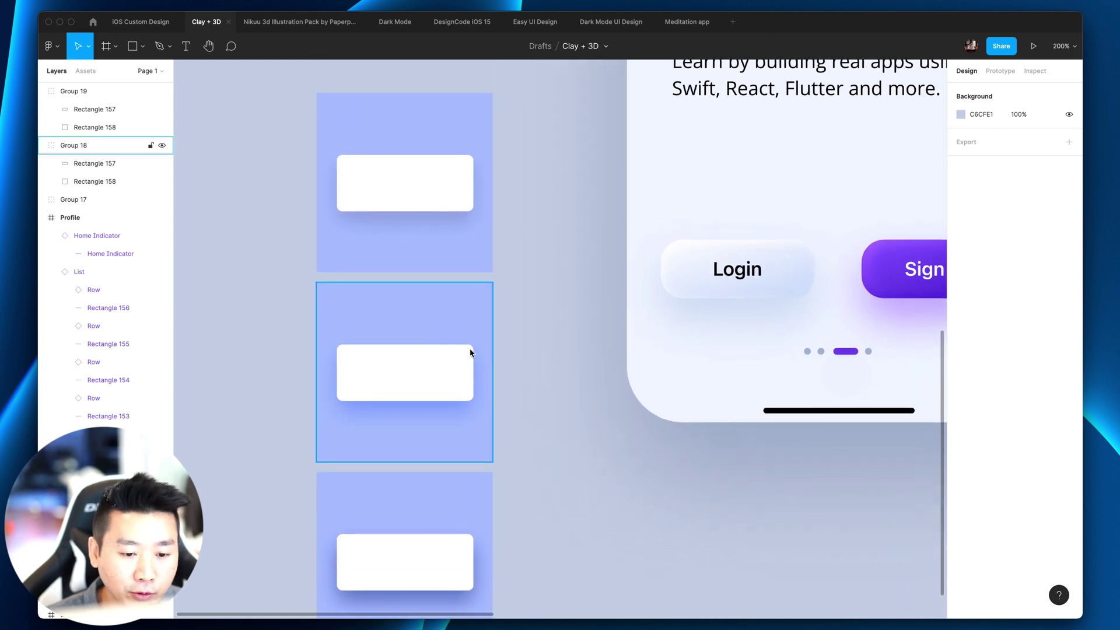
{"action": "scroll", "coordinate": [522, 451], "scroll_direction": "right", "scroll_amount": 2}
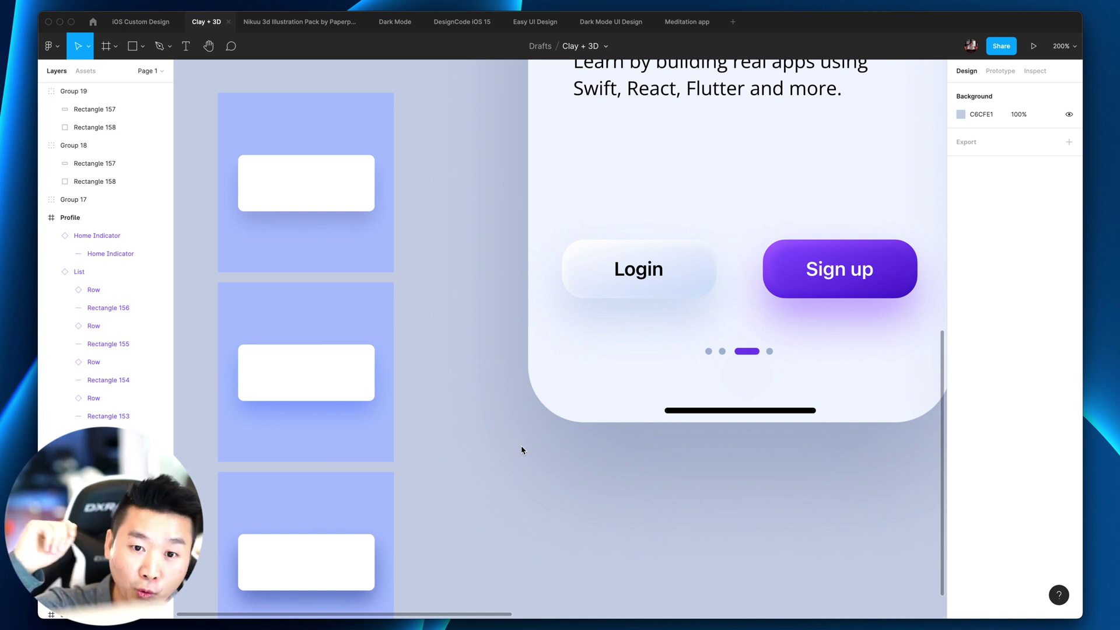
{"action": "scroll", "coordinate": [521, 450], "scroll_direction": "up", "scroll_amount": 2}
{"action": "scroll", "coordinate": [521, 449], "scroll_direction": "right", "scroll_amount": 3}
{"action": "scroll", "coordinate": [583, 432], "scroll_direction": "down", "scroll_amount": 2}
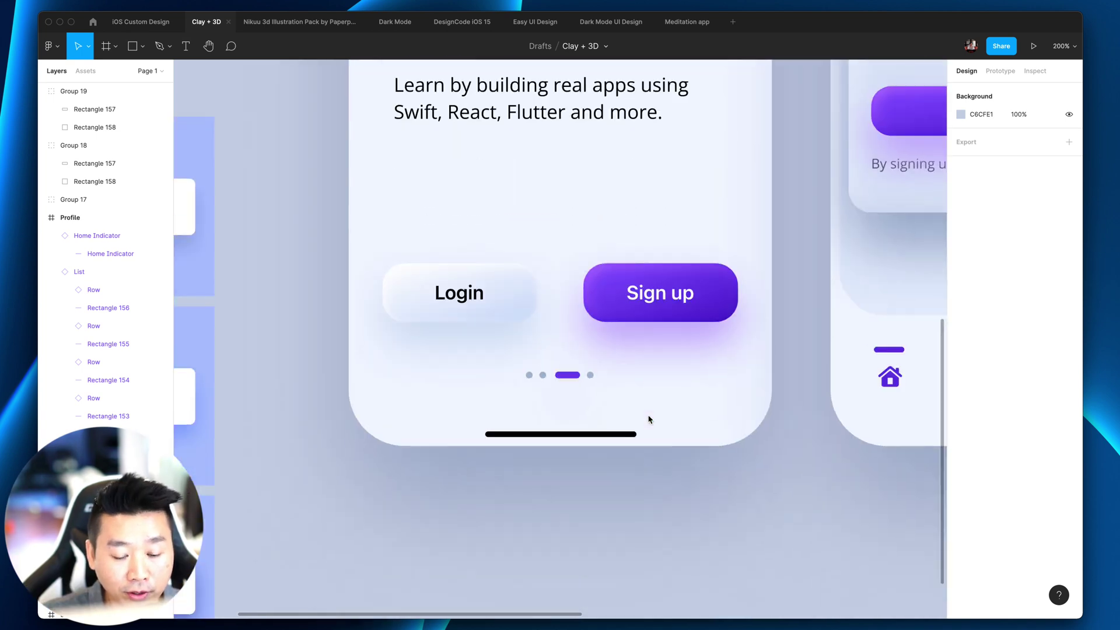
{"action": "scroll", "coordinate": [650, 420], "scroll_direction": "left", "scroll_amount": 3}
{"action": "scroll", "coordinate": [635, 420], "scroll_direction": "down", "scroll_amount": 4}
{"action": "scroll", "coordinate": [635, 420], "scroll_direction": "left", "scroll_amount": 3}
{"action": "scroll", "coordinate": [635, 419], "scroll_direction": "left", "scroll_amount": 2}
{"action": "left_click", "coordinate": [635, 419]}
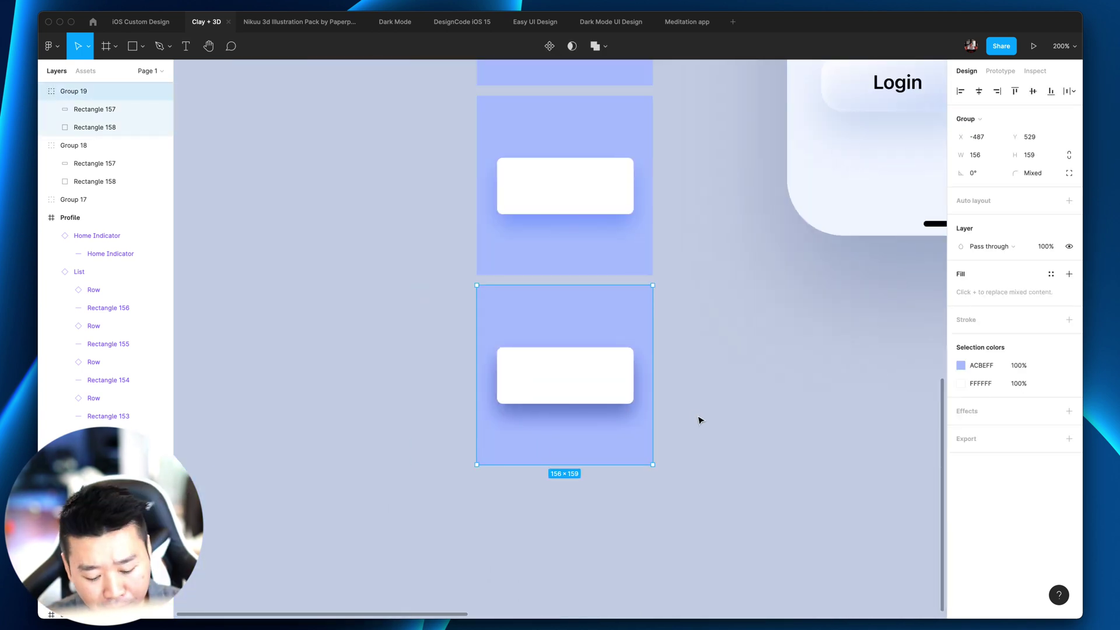
Duplicate the bottom card group and place the copy to its right.
{"action": "scroll", "coordinate": [698, 418], "scroll_direction": "right", "scroll_amount": 2}
{"action": "key", "text": "super+d"}
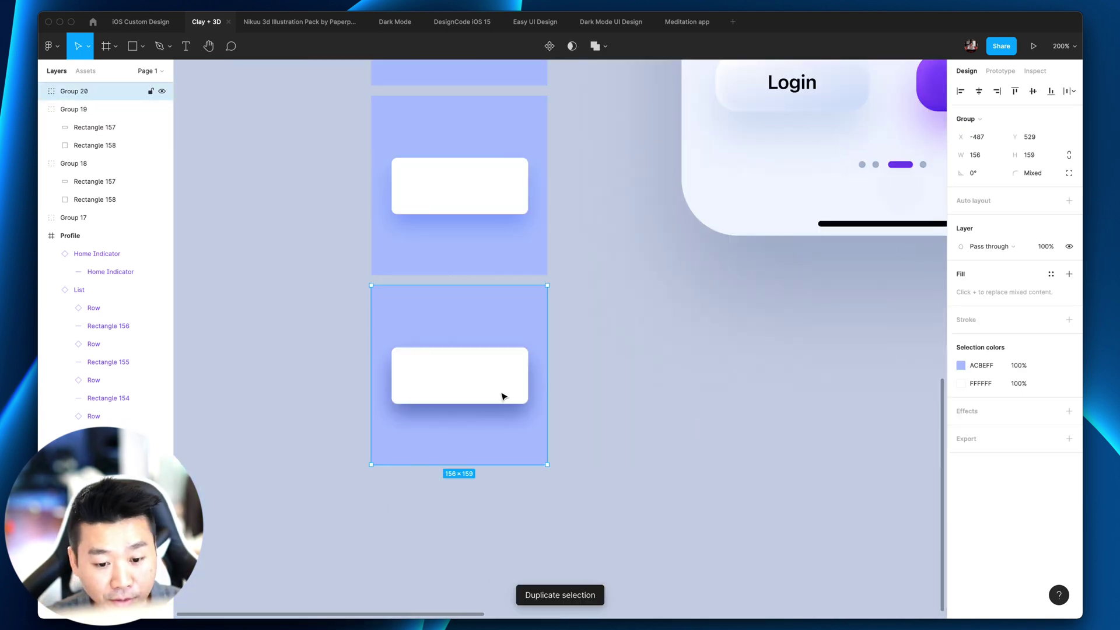
{"action": "left_click_drag", "start_coordinate": [505, 395], "coordinate": [690, 395]}
{"action": "scroll", "coordinate": [525, 402], "scroll_direction": "right", "scroll_amount": 3}
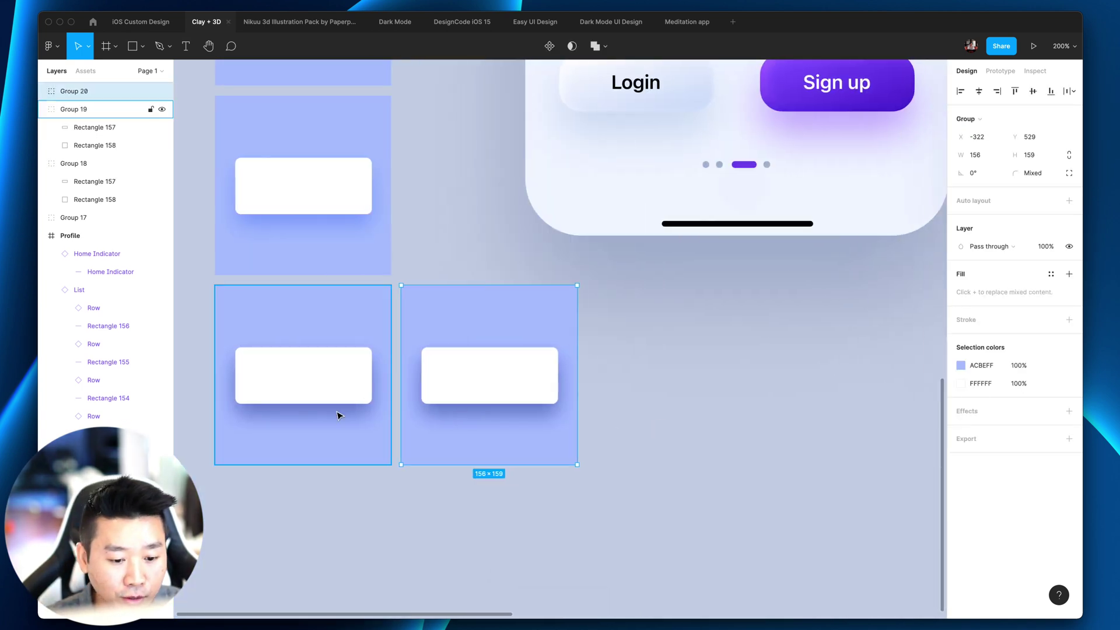
{"action": "left_click", "coordinate": [257, 390]}
{"action": "left_click", "coordinate": [498, 391]}
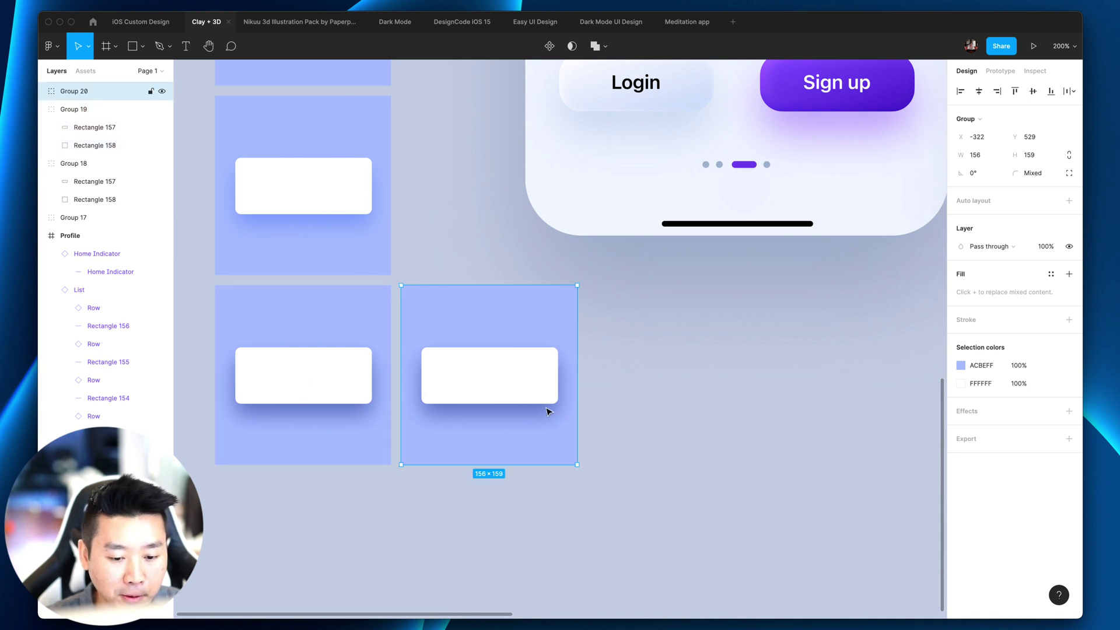
{"action": "key", "text": "super+equal"}
{"action": "scroll", "coordinate": [638, 392], "scroll_direction": "left", "scroll_amount": 4}
{"action": "double_click", "coordinate": [685, 396]}
{"action": "scroll", "coordinate": [533, 250], "scroll_direction": "down", "scroll_amount": 3}
{"action": "scroll", "coordinate": [533, 250], "scroll_direction": "right", "scroll_amount": 3}
{"action": "scroll", "coordinate": [533, 252], "scroll_direction": "up", "scroll_amount": 3}
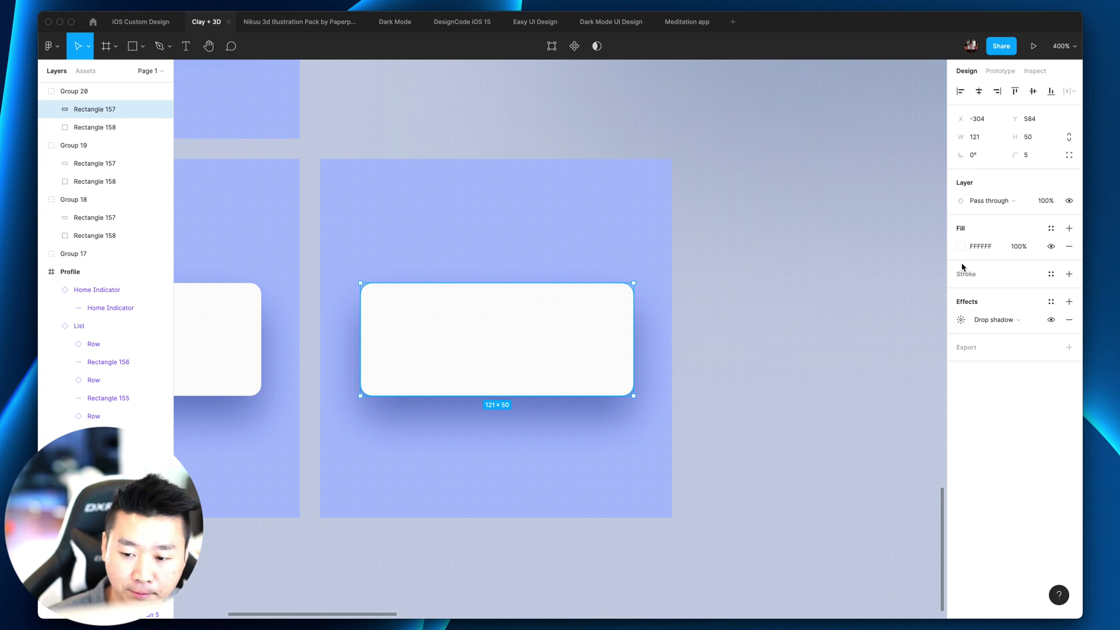
Change the copy's blue backdrop colour to white, FFFFFF.
{"action": "left_click", "coordinate": [961, 246]}
{"action": "left_click", "coordinate": [735, 280]}
{"action": "left_click", "coordinate": [595, 220]}
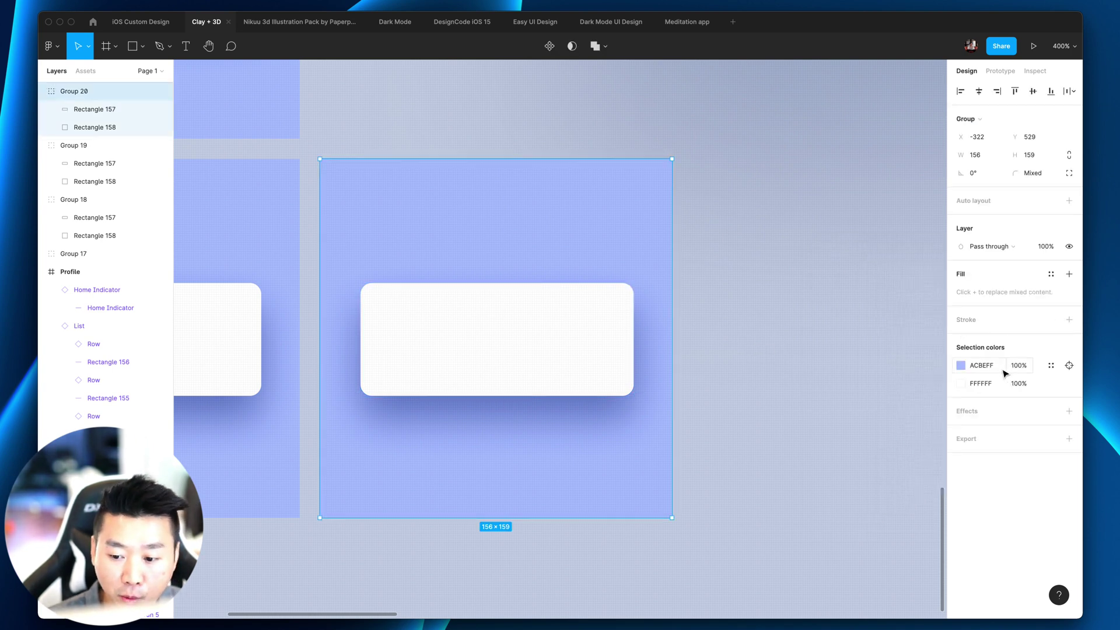
{"action": "left_click", "coordinate": [980, 365]}
{"action": "type", "text": "ffffff"}
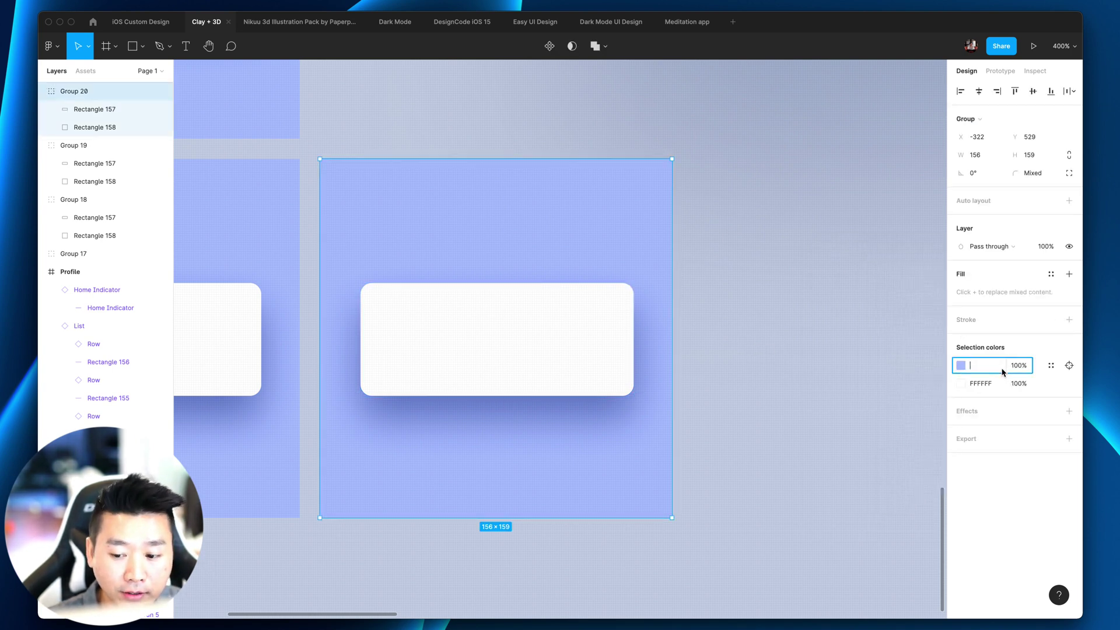
{"action": "key", "text": "Return"}
{"action": "left_click", "coordinate": [961, 320]}
{"action": "left_click", "coordinate": [963, 323]}
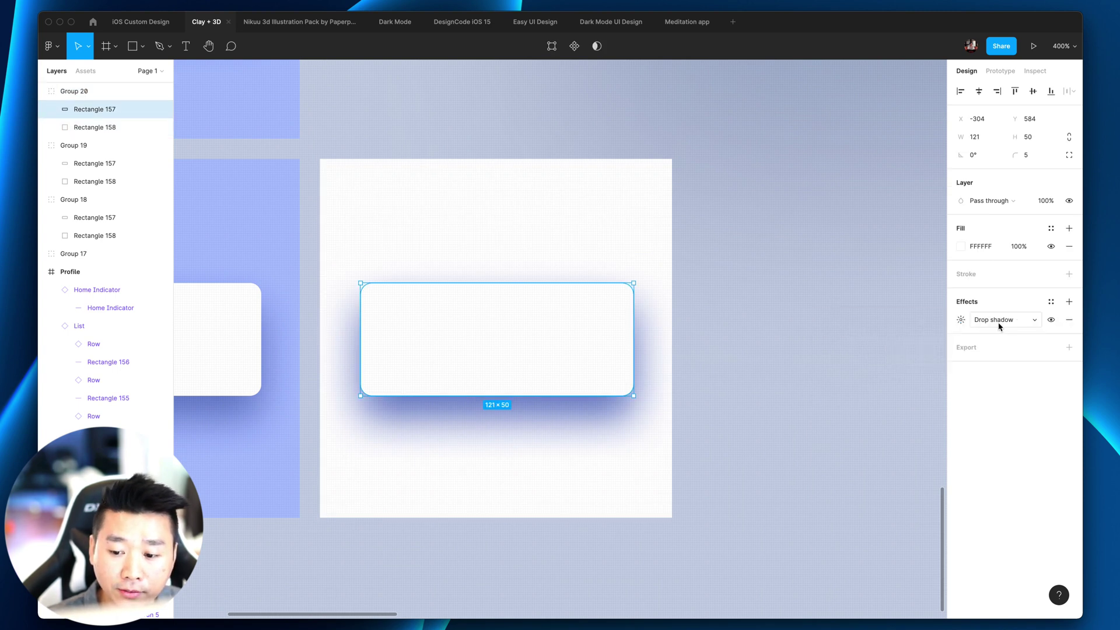
{"action": "left_click", "coordinate": [811, 371]}
Fill the copy's card with the Sign up button's purple.
{"action": "key", "text": "minus"}
{"action": "scroll", "coordinate": [811, 371], "scroll_direction": "up", "scroll_amount": 3}
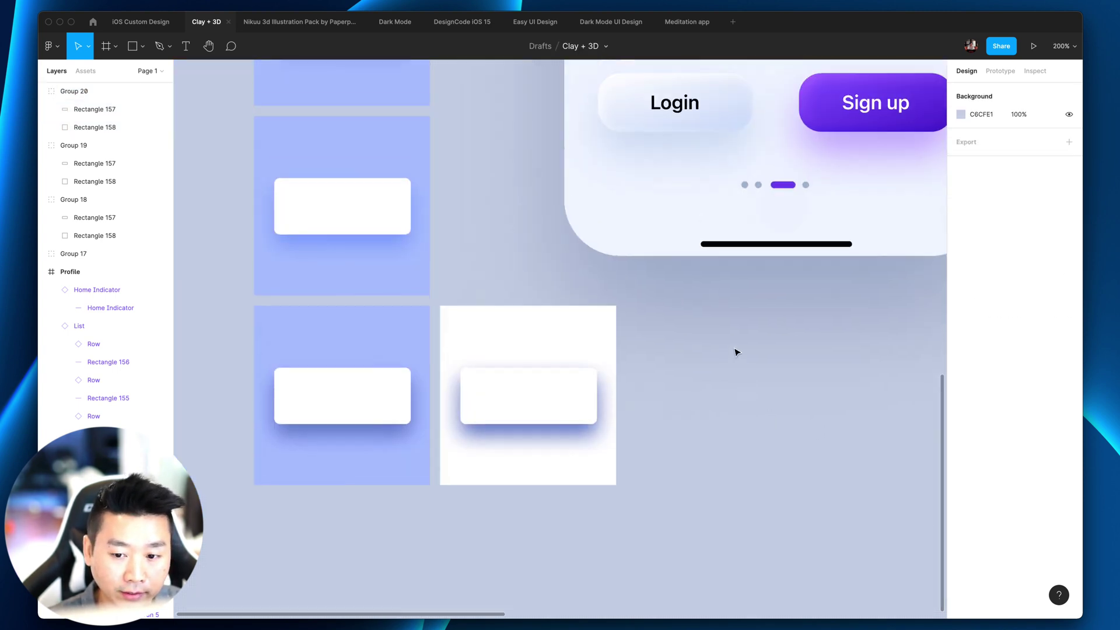
{"action": "left_click", "coordinate": [560, 485], "text": "super"}
{"action": "key", "text": "i"}
{"action": "left_click", "coordinate": [822, 195]}
{"action": "scroll", "coordinate": [713, 493], "scroll_direction": "down", "scroll_amount": 5}
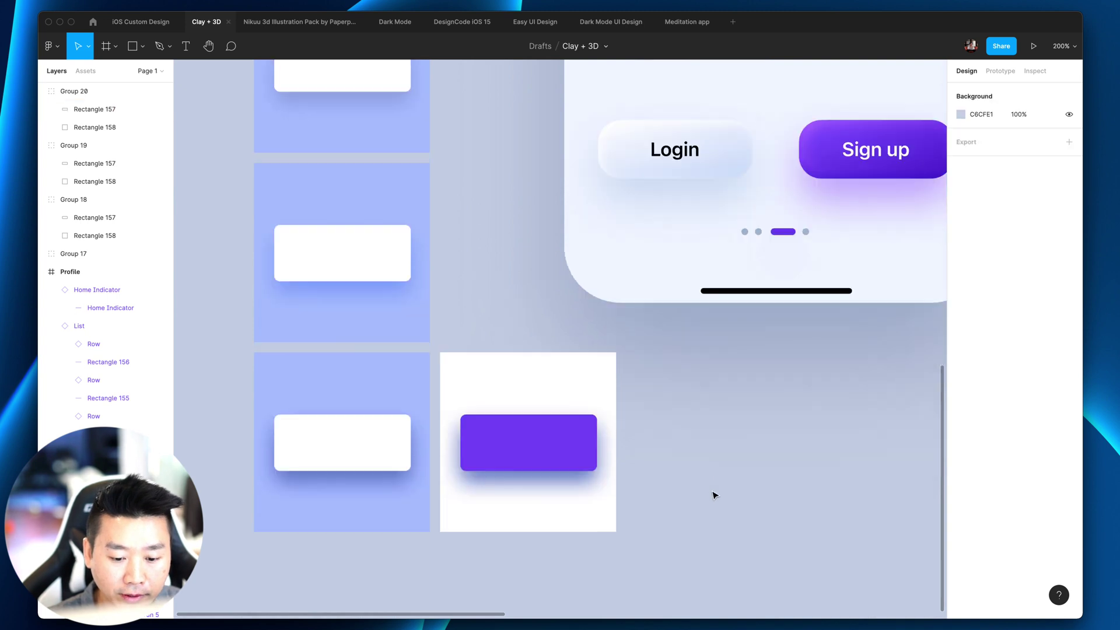
{"action": "key", "text": "plus"}
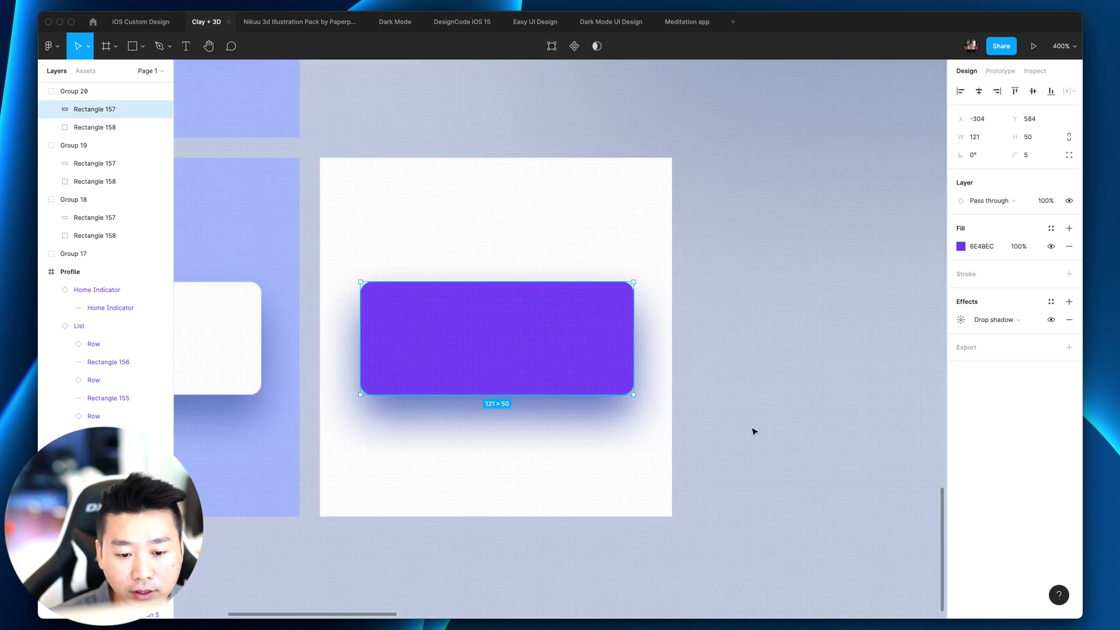
Set the purple card's drop shadow to black 000 at 25% opacity.
{"action": "left_click", "coordinate": [961, 319]}
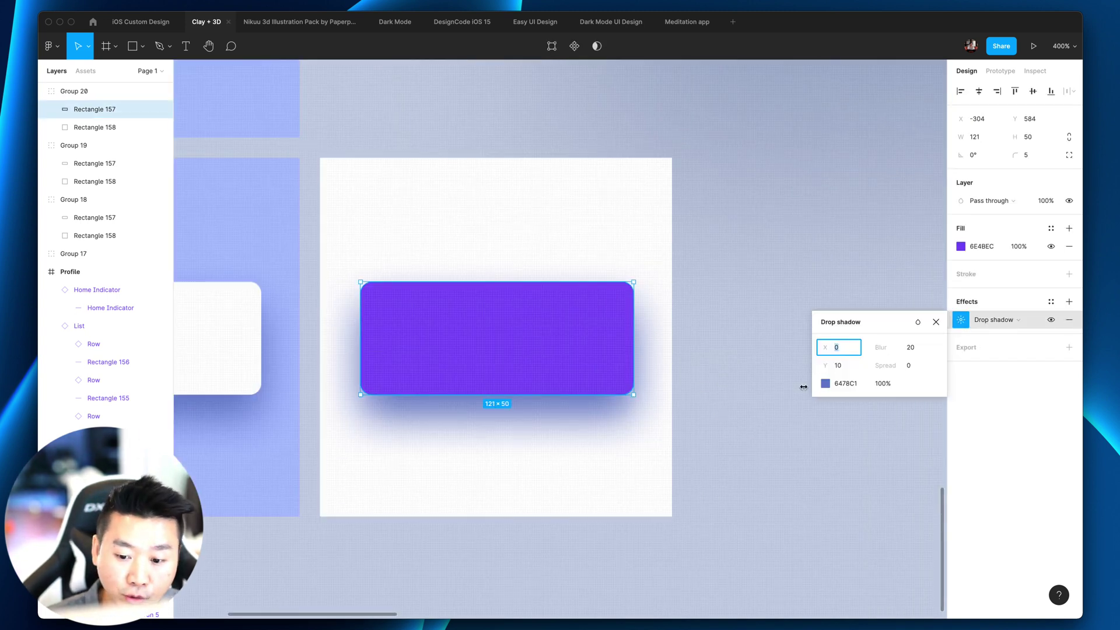
{"action": "left_click", "coordinate": [842, 383]}
{"action": "type", "text": "000"}
{"action": "key", "text": "Return"}
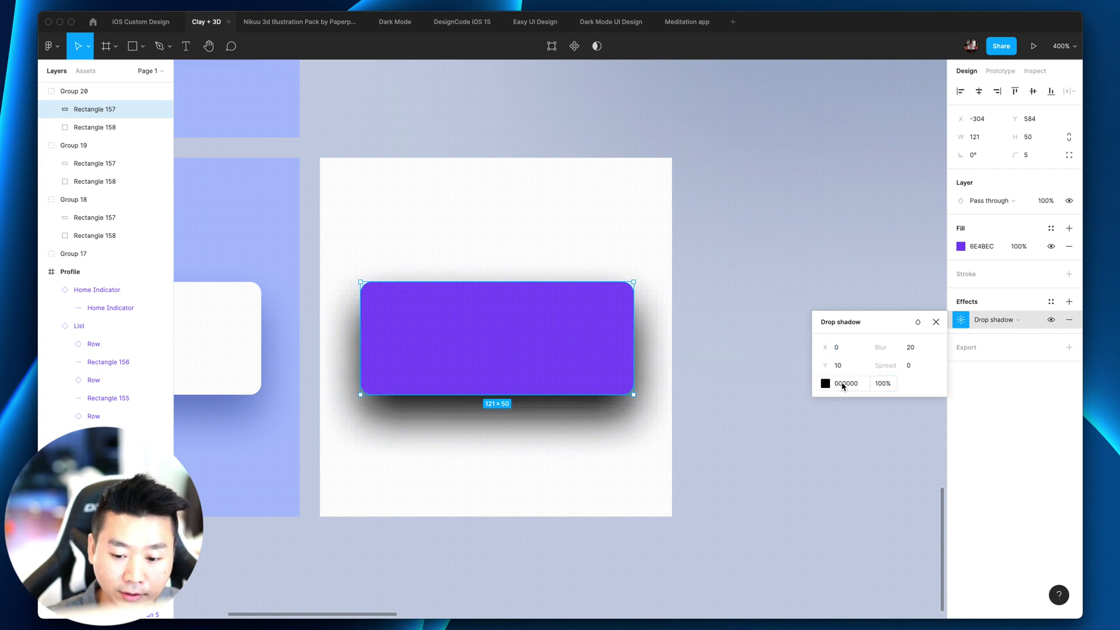
{"action": "left_click", "coordinate": [881, 383]}
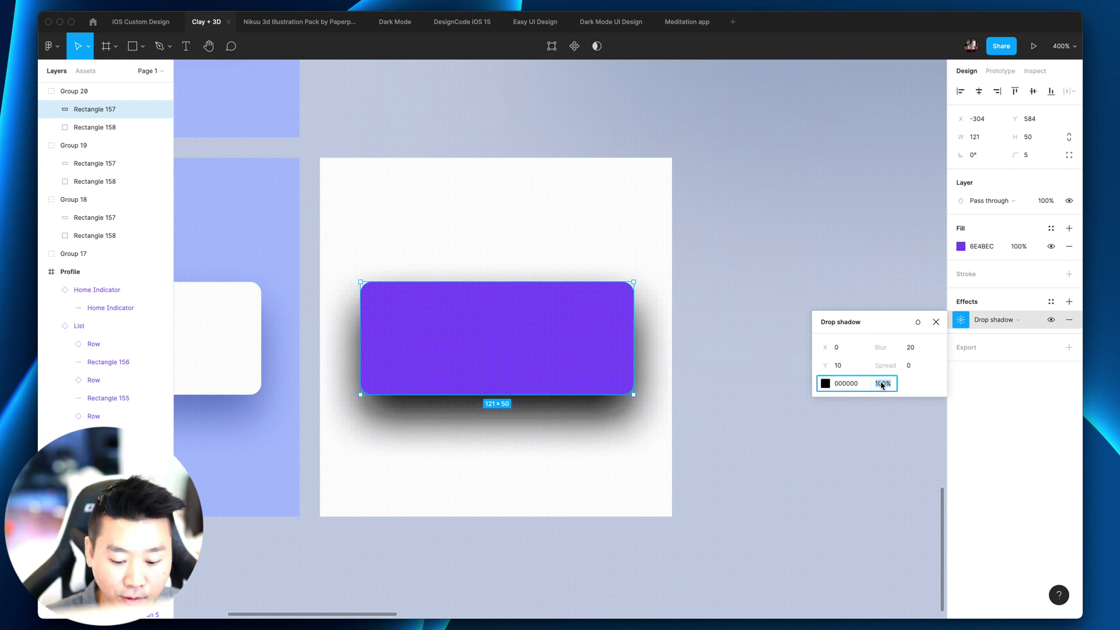
{"action": "type", "text": "75"}
{"action": "key", "text": "Return"}
{"action": "left_click", "coordinate": [881, 384]}
{"action": "type", "text": "25"}
{"action": "key", "text": "Return"}
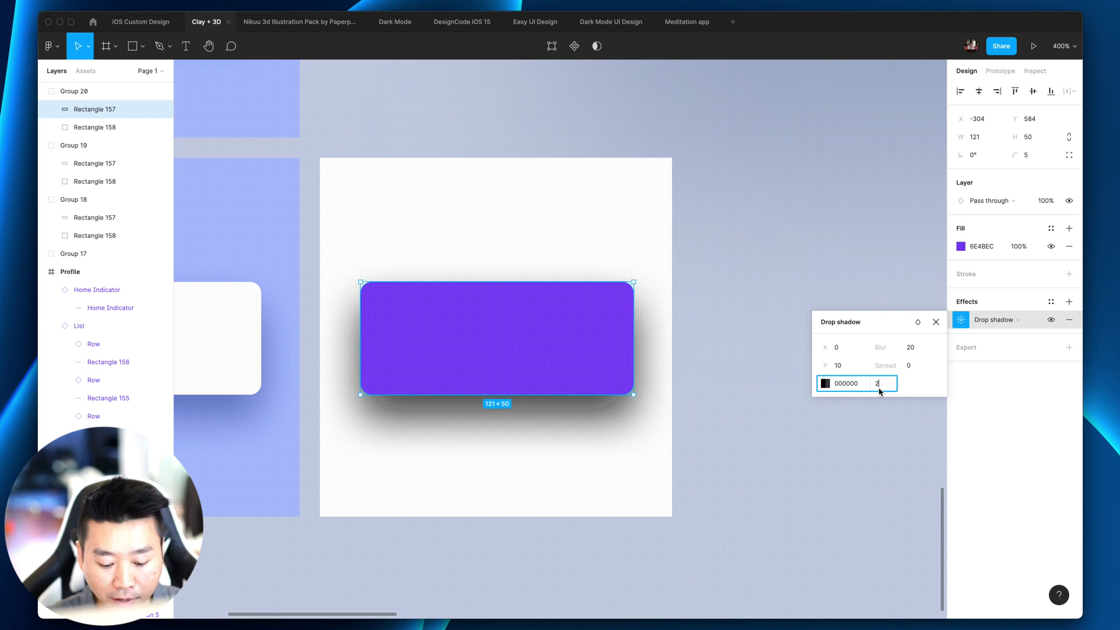
{"action": "left_click", "coordinate": [766, 397]}
Move the white square below the left column of cards.
{"action": "key", "text": "super+minus"}
{"action": "left_click_drag", "start_coordinate": [567, 332], "coordinate": [371, 518]}
{"action": "key", "text": "super+plus"}
{"action": "scroll", "coordinate": [465, 512], "scroll_direction": "down", "scroll_amount": 5}
{"action": "scroll", "coordinate": [590, 465], "scroll_direction": "left", "scroll_amount": 5}
{"action": "scroll", "coordinate": [665, 278], "scroll_direction": "up", "scroll_amount": 1}
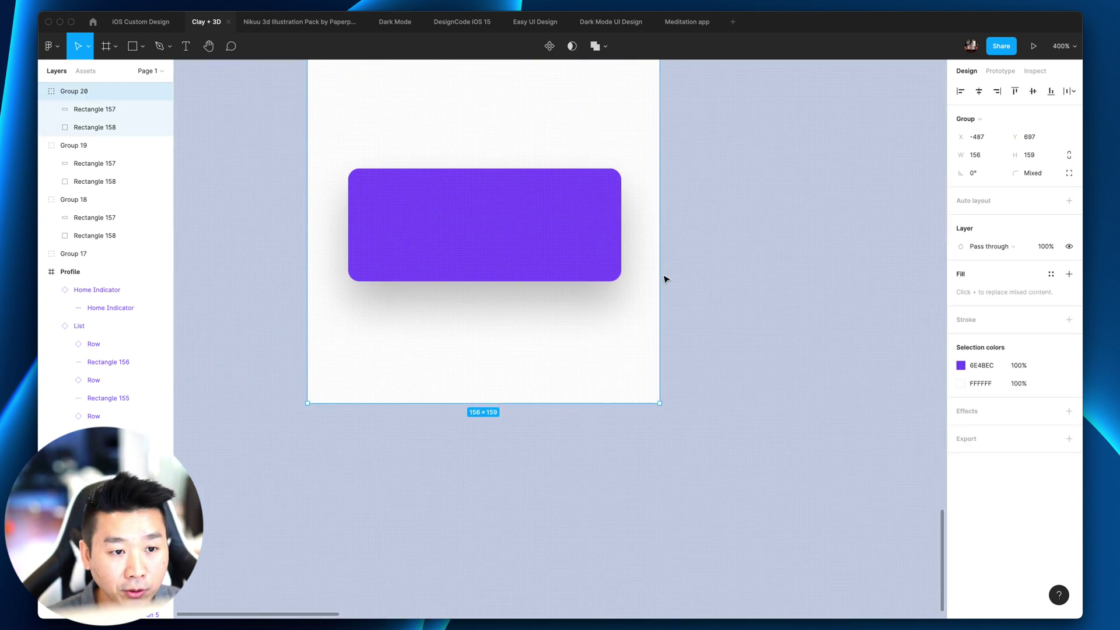
{"action": "left_click", "coordinate": [745, 298]}
{"action": "scroll", "coordinate": [745, 297], "scroll_direction": "up", "scroll_amount": 2}
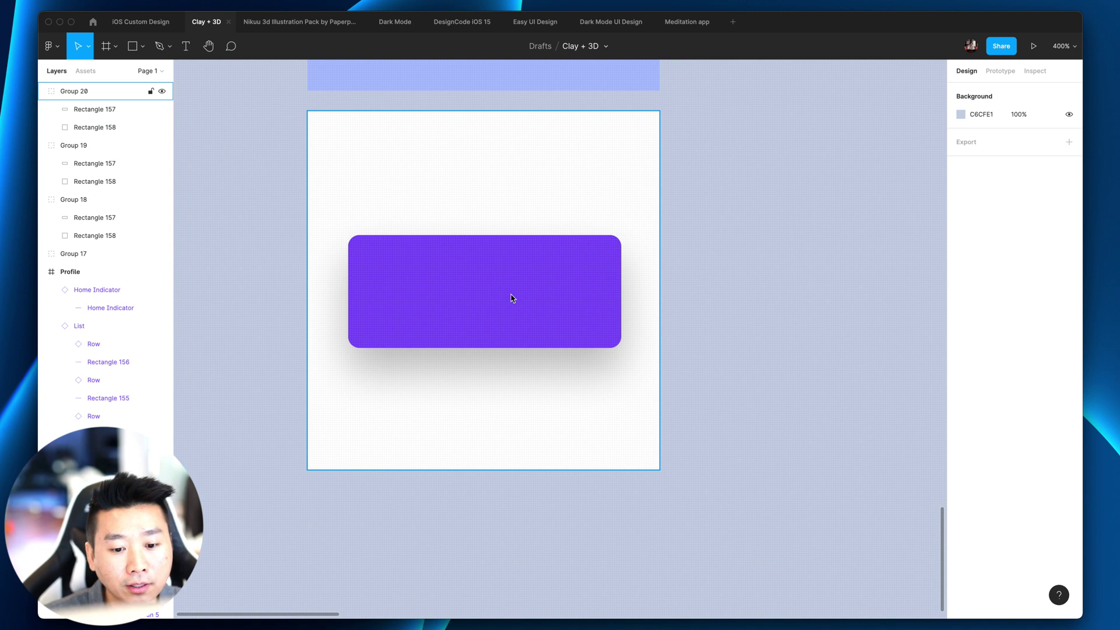
Copy the white-square card and select the purple card inside the copy.
{"action": "left_click_drag", "start_coordinate": [512, 298], "coordinate": [867, 253], "text": "alt"}
{"action": "scroll", "coordinate": [853, 261], "scroll_direction": "right", "scroll_amount": 3}
{"action": "scroll", "coordinate": [684, 282], "scroll_direction": "down", "scroll_amount": 2}
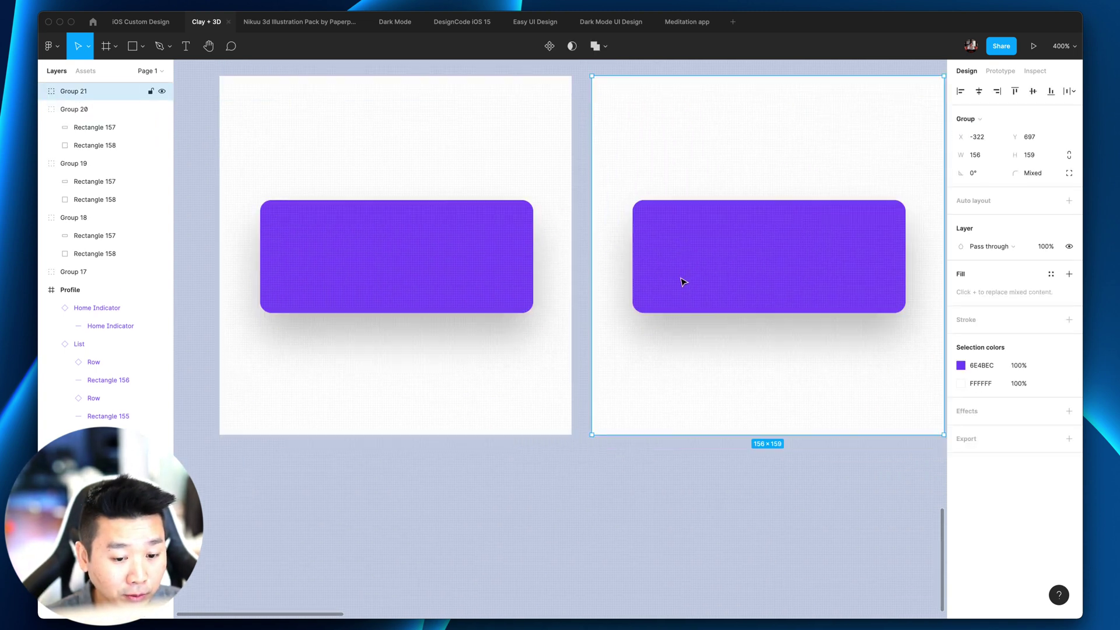
{"action": "scroll", "coordinate": [682, 280], "scroll_direction": "down", "scroll_amount": 3}
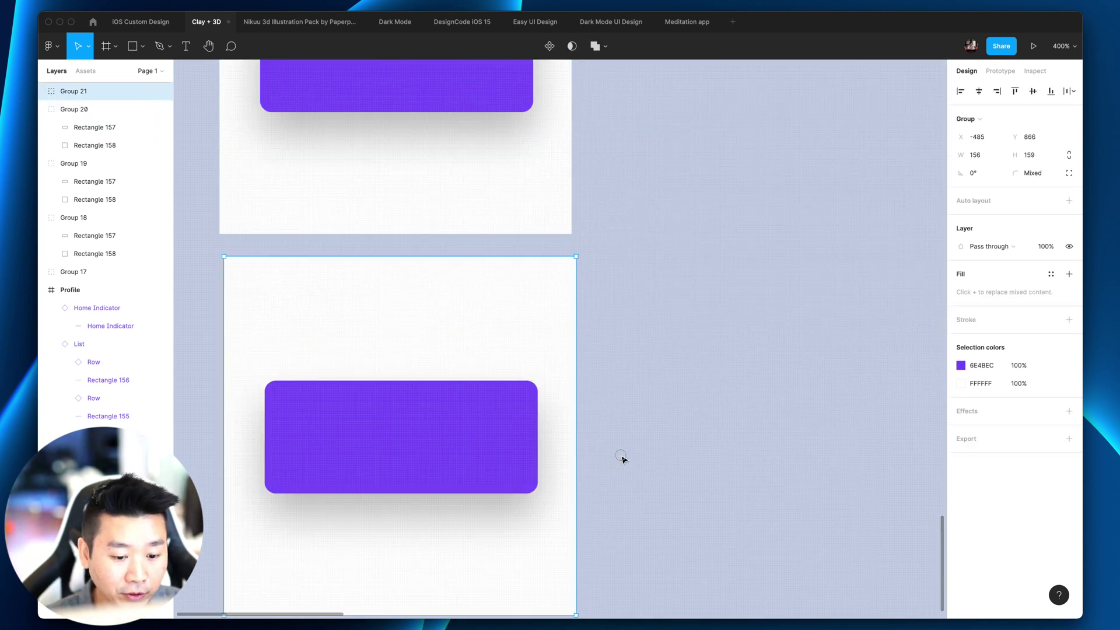
{"action": "left_click", "coordinate": [621, 456]}
{"action": "left_click_drag", "start_coordinate": [462, 451], "coordinate": [454, 434]}
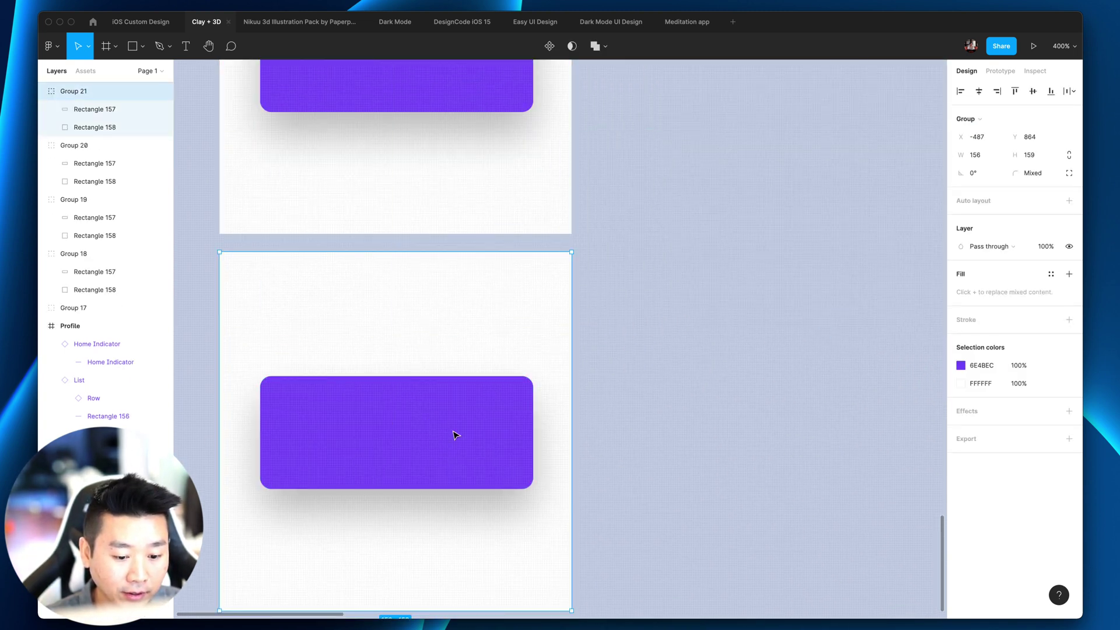
{"action": "double_click", "coordinate": [456, 436]}
{"action": "scroll", "coordinate": [456, 436], "scroll_direction": "down", "scroll_amount": 2}
Tint the copy's drop shadow with the button's own purple at 50% opacity.
{"action": "left_click", "coordinate": [961, 320]}
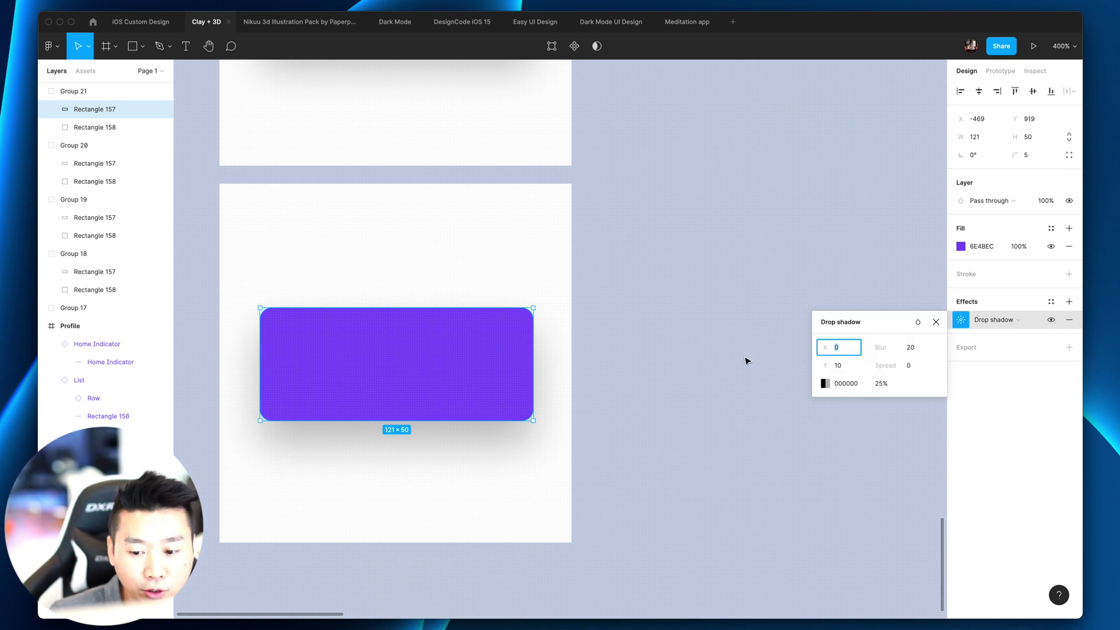
{"action": "left_click", "coordinate": [859, 385]}
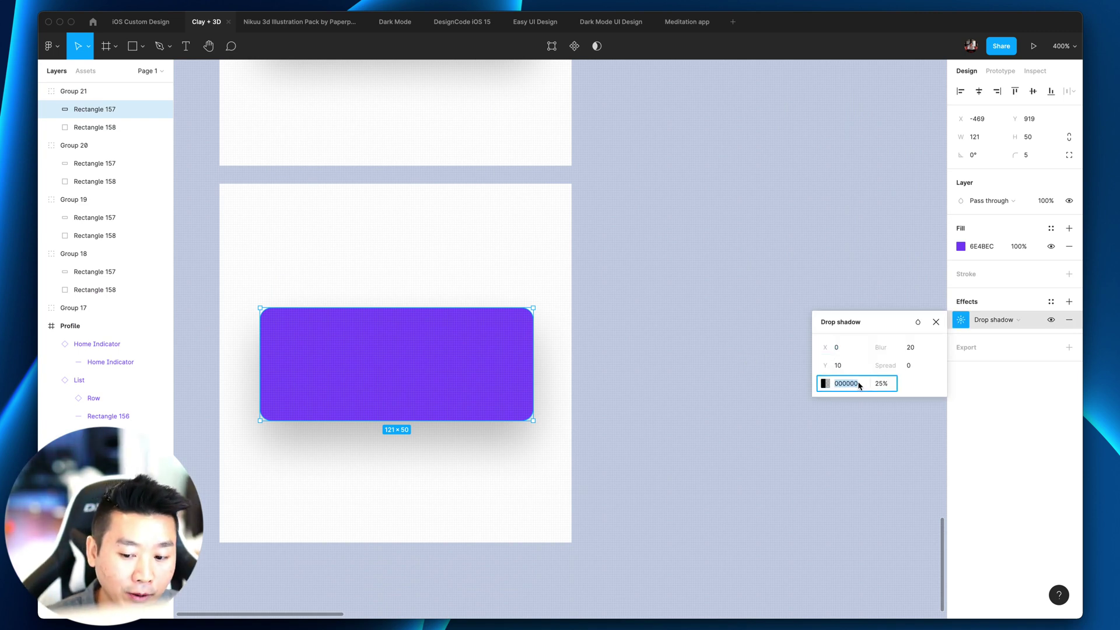
{"action": "left_click", "coordinate": [825, 385]}
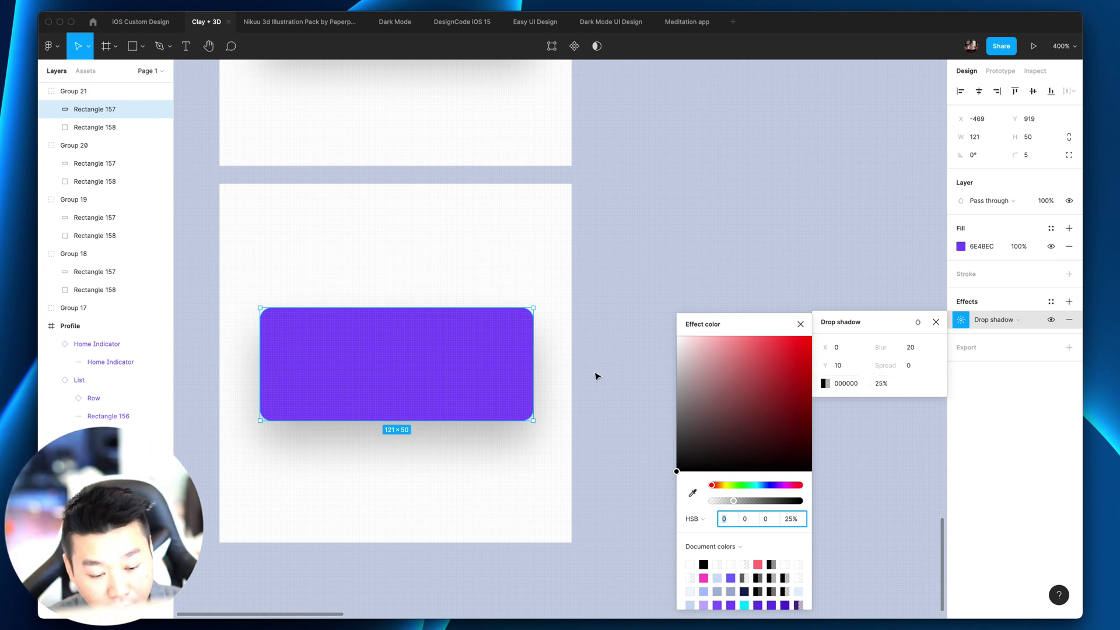
{"action": "key", "text": "i"}
{"action": "left_click", "coordinate": [530, 368]}
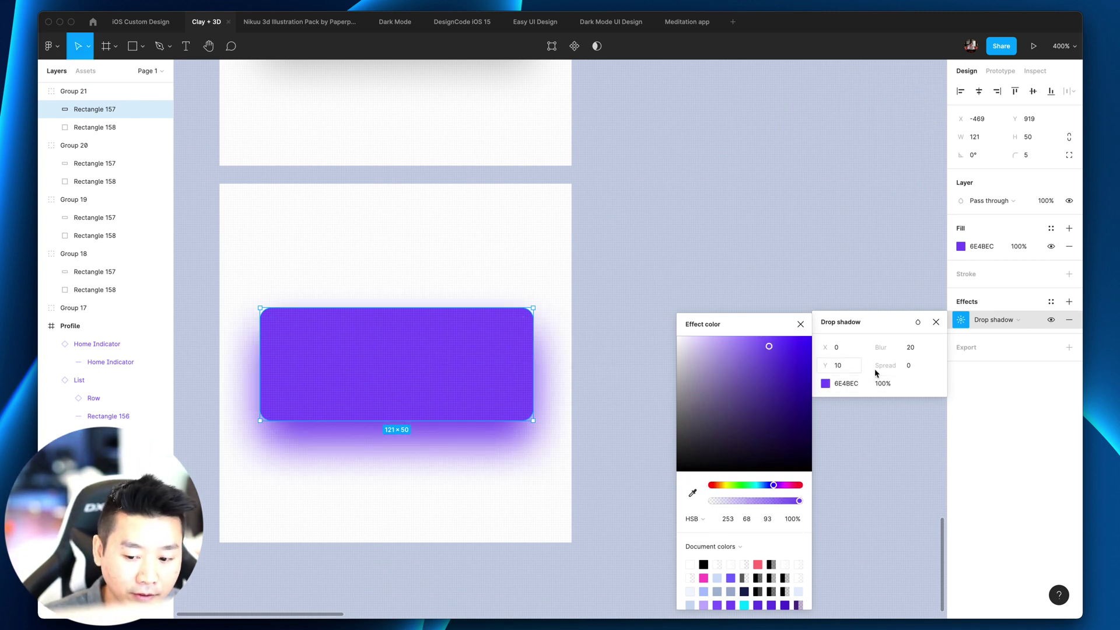
{"action": "left_click", "coordinate": [894, 384]}
{"action": "type", "text": "50"}
{"action": "key", "text": "Return"}
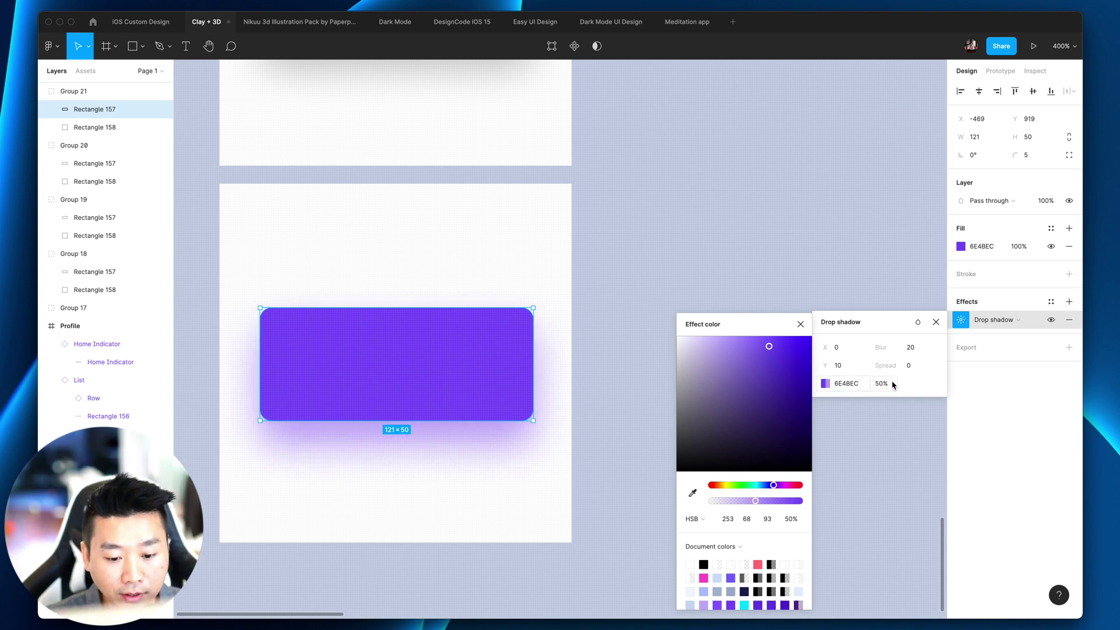
Zoom out to compare the purple-shadowed button with the other cards.
{"action": "left_click", "coordinate": [733, 195]}
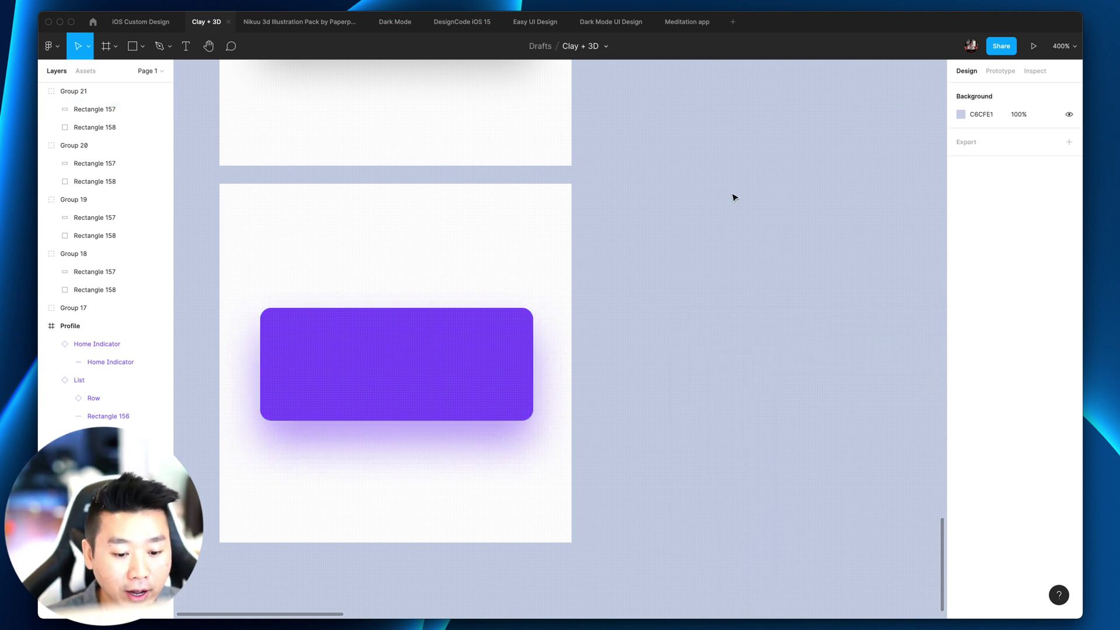
{"action": "key", "text": "minus"}
{"action": "left_click", "coordinate": [503, 364]}
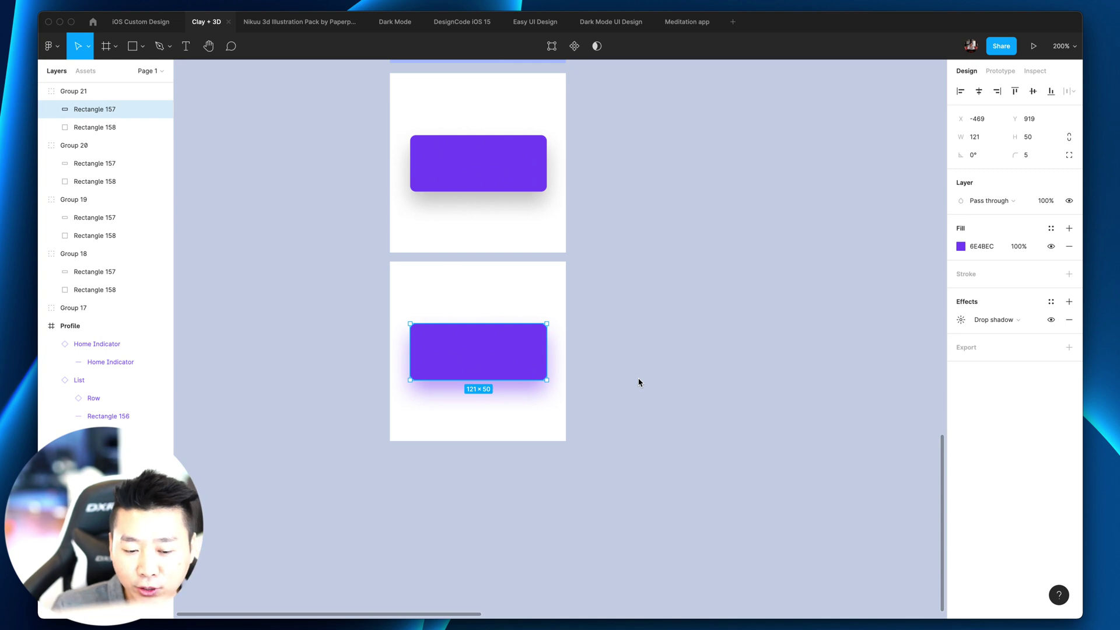
{"action": "left_click", "coordinate": [658, 376]}
Duplicate the purple-shadow card (Group 21) to make Group 22.
{"action": "scroll", "coordinate": [699, 380], "scroll_direction": "down", "scroll_amount": 2}
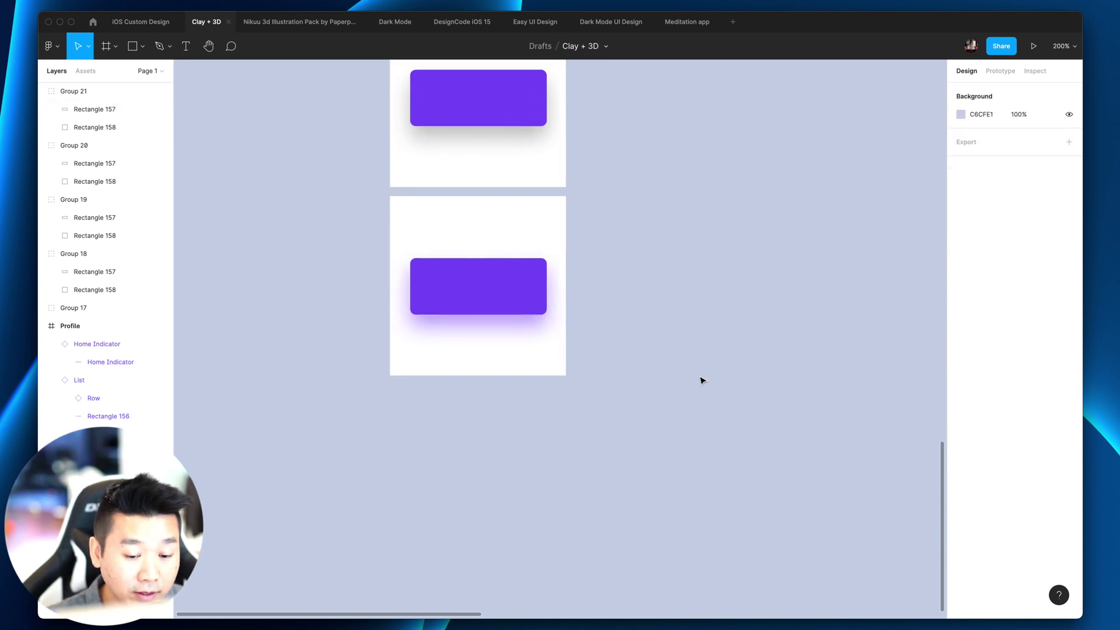
{"action": "scroll", "coordinate": [688, 357], "scroll_direction": "up", "scroll_amount": 5}
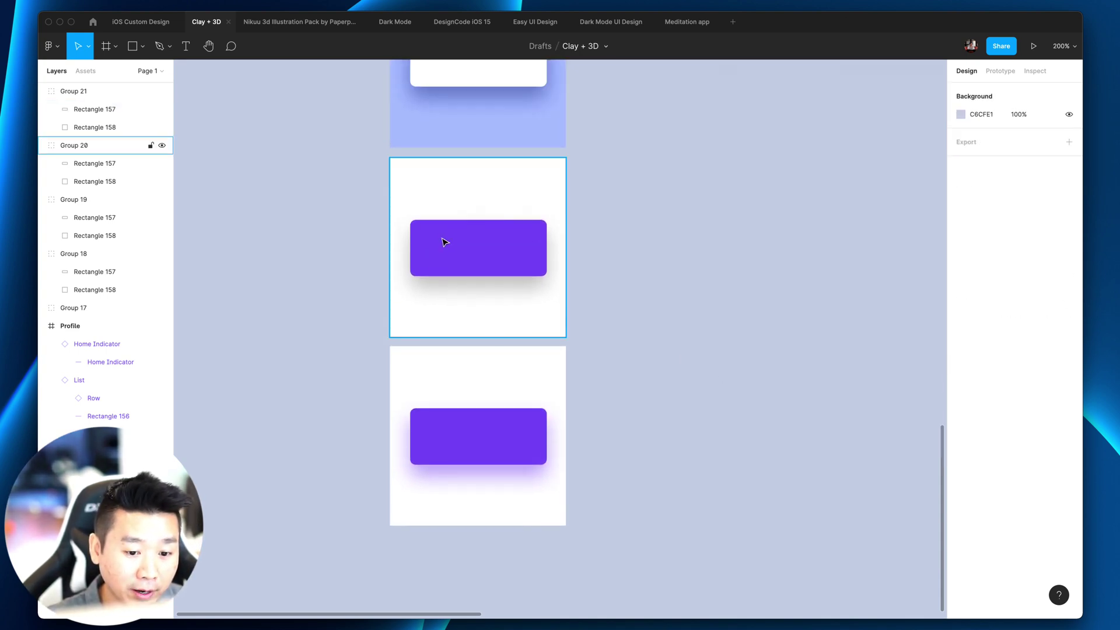
{"action": "left_click", "coordinate": [445, 242]}
{"action": "scroll", "coordinate": [631, 284], "scroll_direction": "down", "scroll_amount": 3}
{"action": "left_click", "coordinate": [517, 356]}
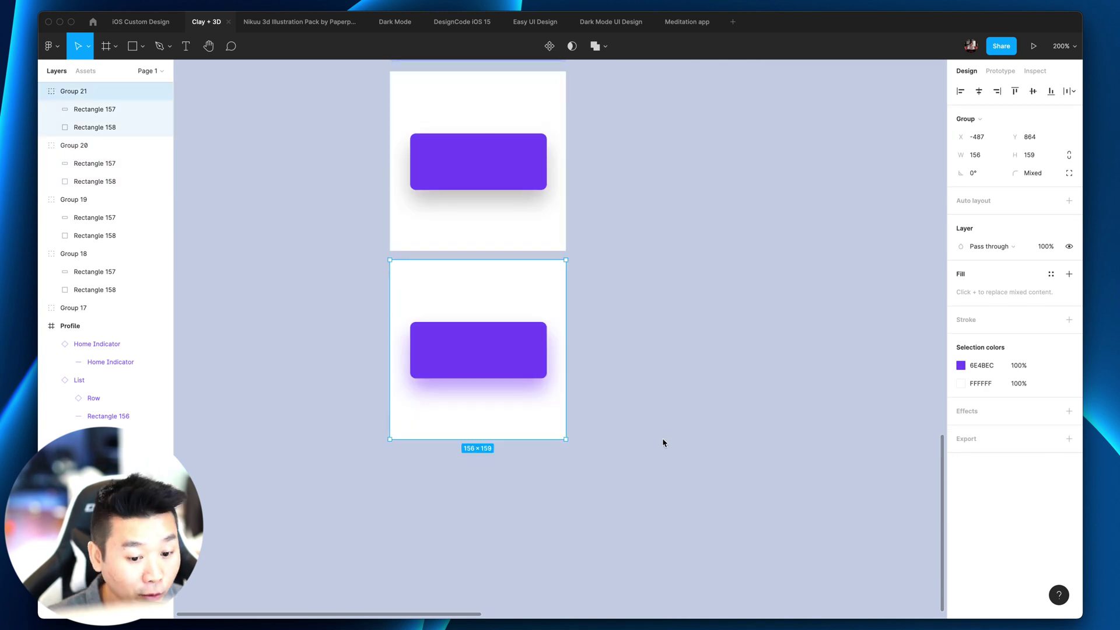
{"action": "key", "text": "super+d"}
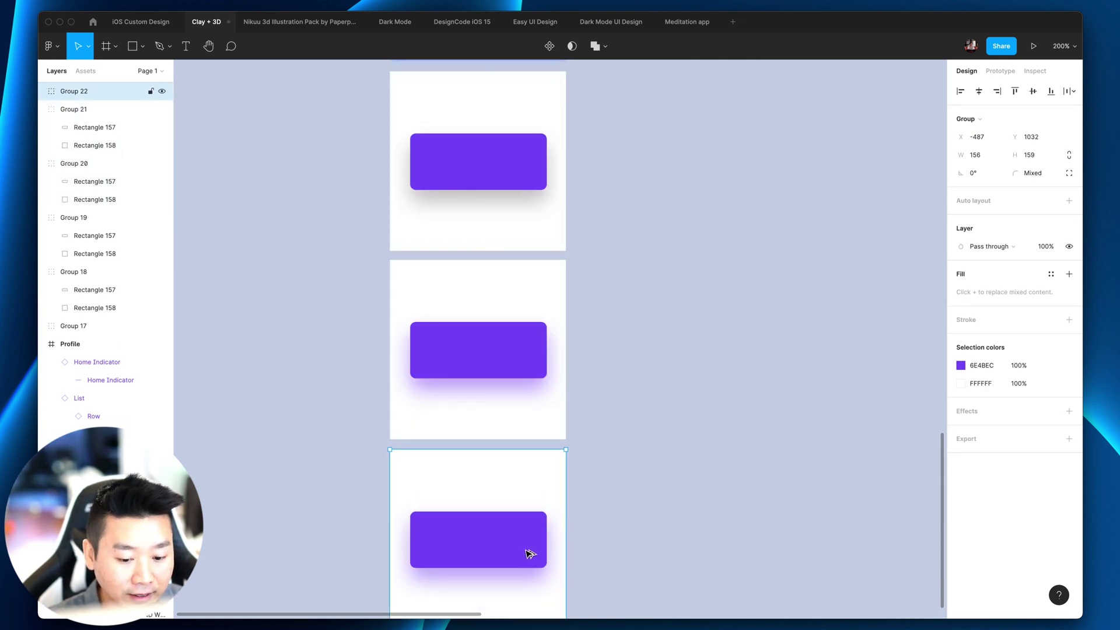
{"action": "scroll", "coordinate": [683, 508], "scroll_direction": "down", "scroll_amount": 3}
{"action": "key", "text": "super+plus"}
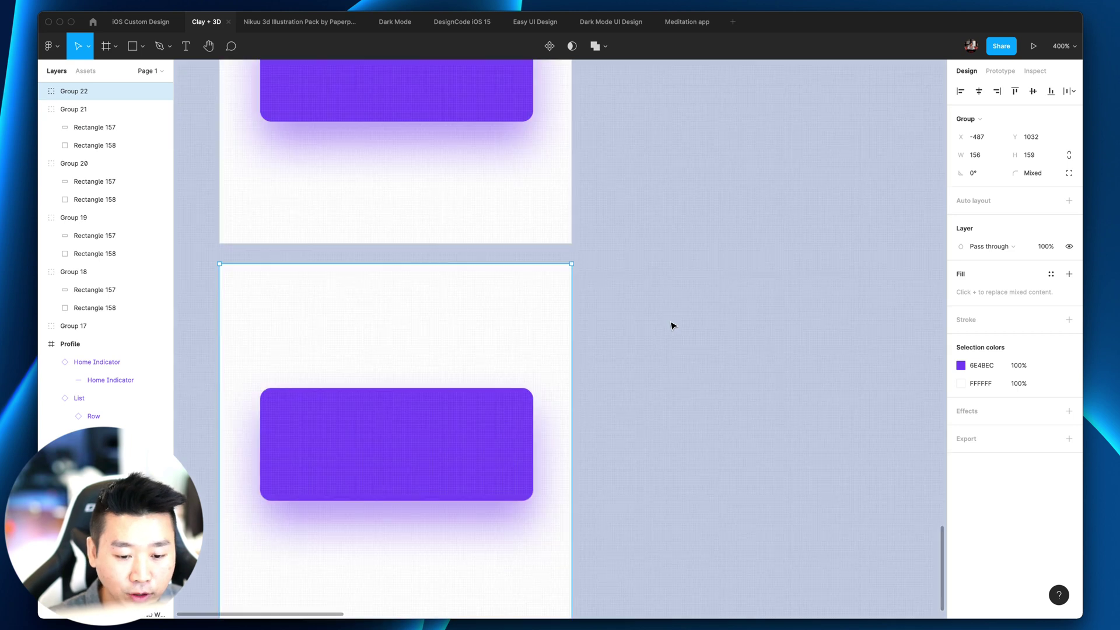
Change the copied button's drop shadow colour to a paler, greyer purple.
{"action": "scroll", "coordinate": [676, 321], "scroll_direction": "down", "scroll_amount": 1}
{"action": "scroll", "coordinate": [680, 319], "scroll_direction": "up", "scroll_amount": 2}
{"action": "left_click", "coordinate": [474, 164], "text": "super"}
{"action": "scroll", "coordinate": [473, 168], "scroll_direction": "down", "scroll_amount": 3}
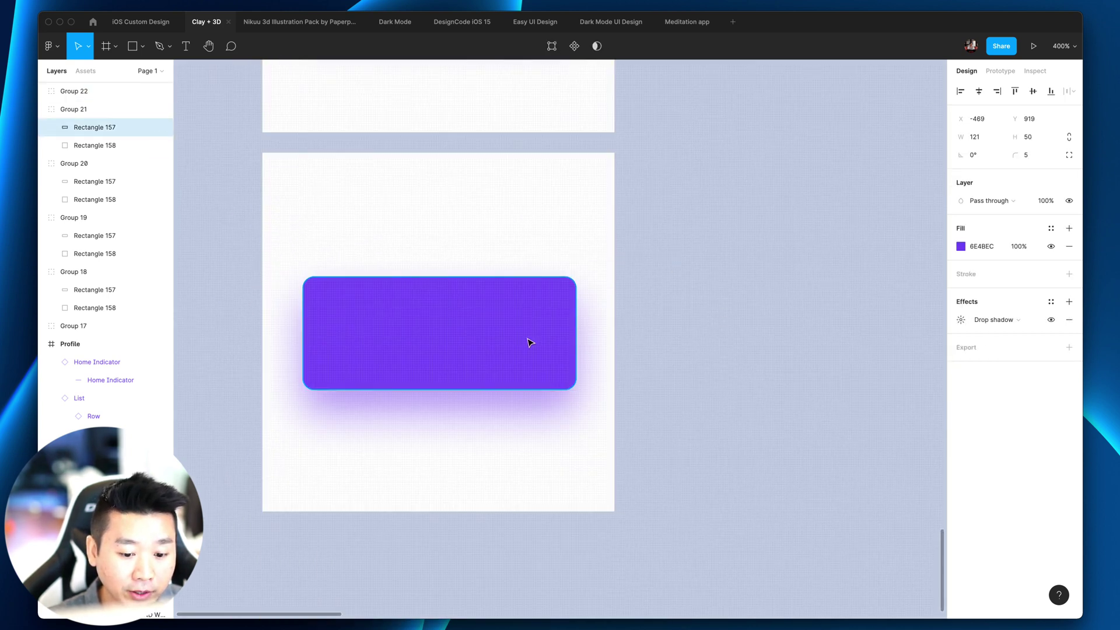
{"action": "double_click", "coordinate": [528, 342]}
{"action": "scroll", "coordinate": [806, 335], "scroll_direction": "down", "scroll_amount": 1}
{"action": "left_click", "coordinate": [961, 320]}
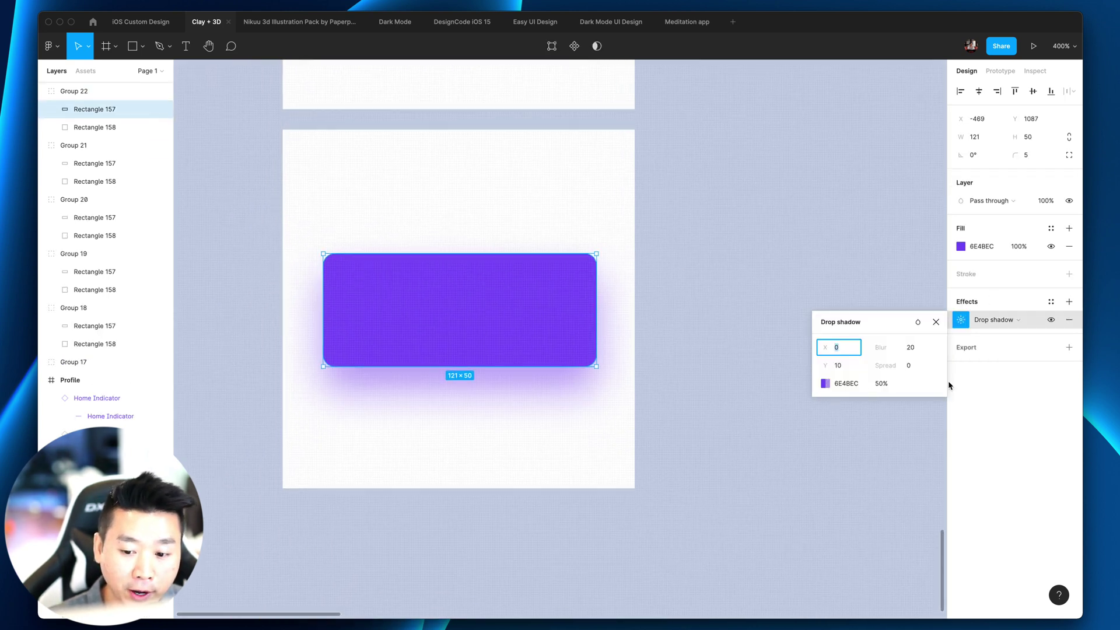
{"action": "left_click", "coordinate": [827, 385]}
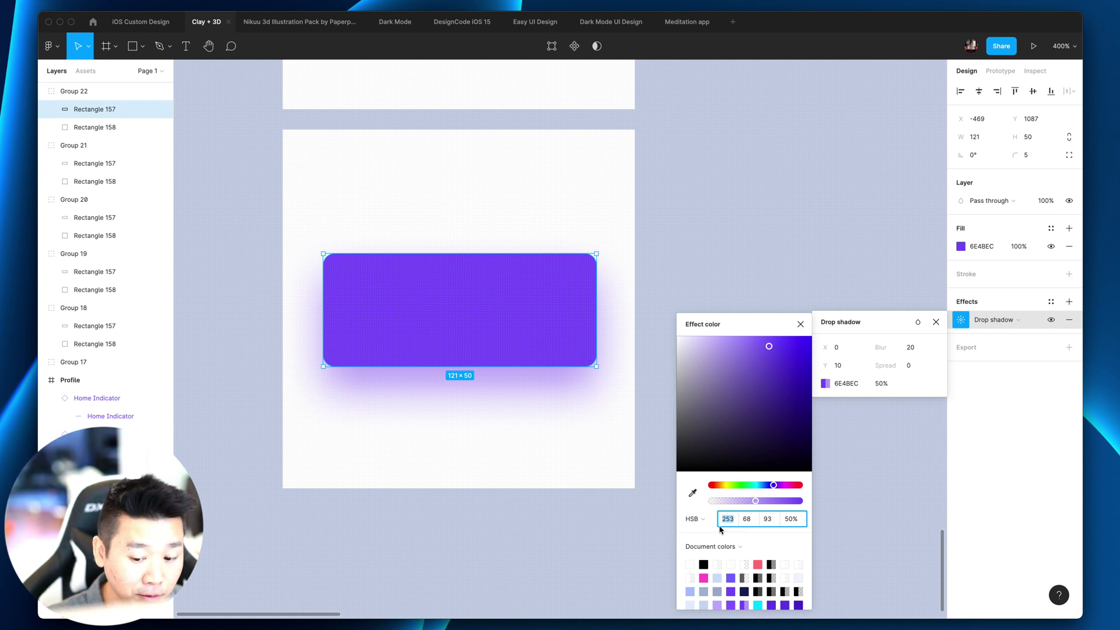
{"action": "mouse_move", "coordinate": [727, 365]}
{"action": "left_mouse_down"}
{"action": "mouse_move", "coordinate": [717, 367]}
{"action": "mouse_move", "coordinate": [726, 376]}
{"action": "mouse_move", "coordinate": [712, 370]}
{"action": "left_mouse_up"}
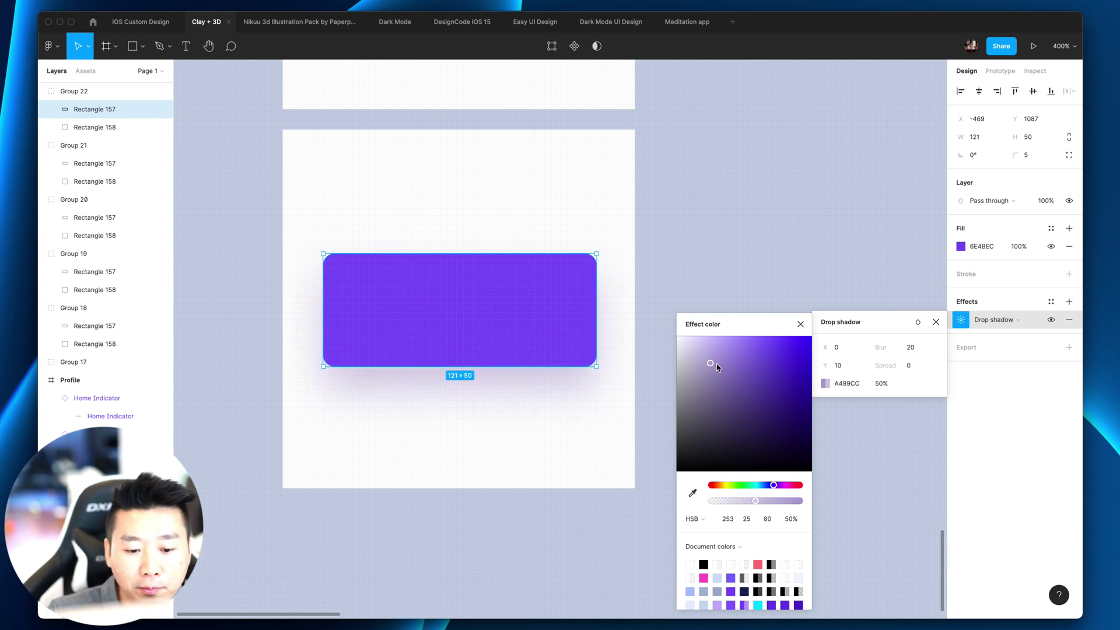
{"action": "left_click_drag", "start_coordinate": [717, 385], "coordinate": [714, 365]}
Refine the shadow colour to muted purple 766AA4 and lower its opacity to 30%.
{"action": "left_click", "coordinate": [884, 385]}
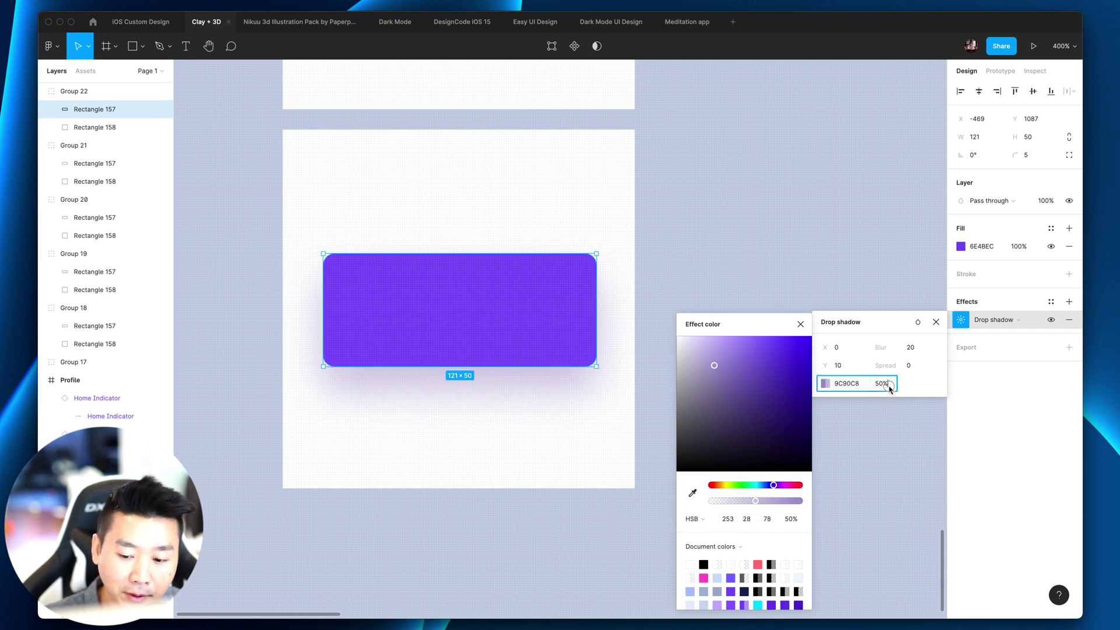
{"action": "left_click", "coordinate": [826, 386]}
{"action": "left_click", "coordinate": [824, 385]}
{"action": "left_click", "coordinate": [724, 385]}
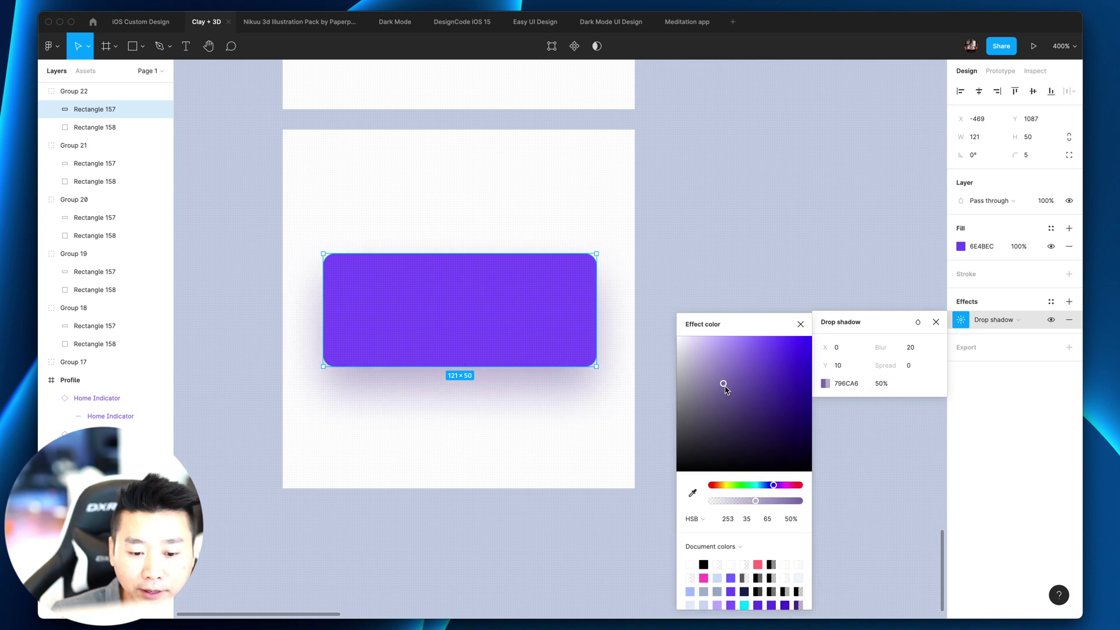
{"action": "mouse_move", "coordinate": [724, 384]}
{"action": "left_mouse_down"}
{"action": "mouse_move", "coordinate": [729, 395]}
{"action": "mouse_move", "coordinate": [725, 386]}
{"action": "left_mouse_up"}
{"action": "left_click", "coordinate": [890, 387]}
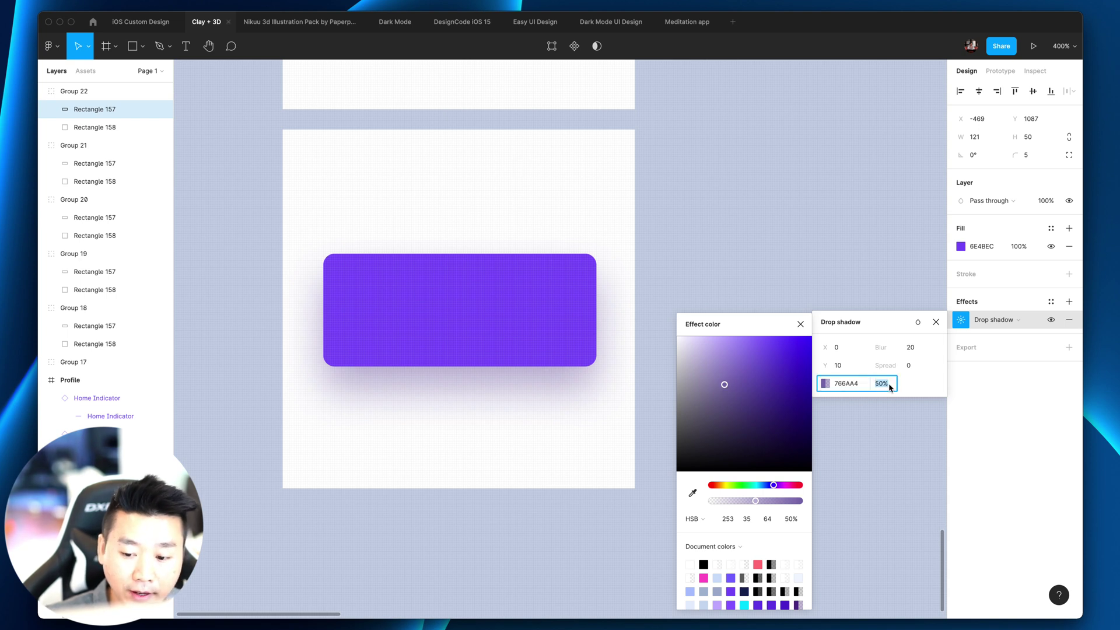
{"action": "key", "text": "shift+Down"}
{"action": "key", "text": "shift+Down"}
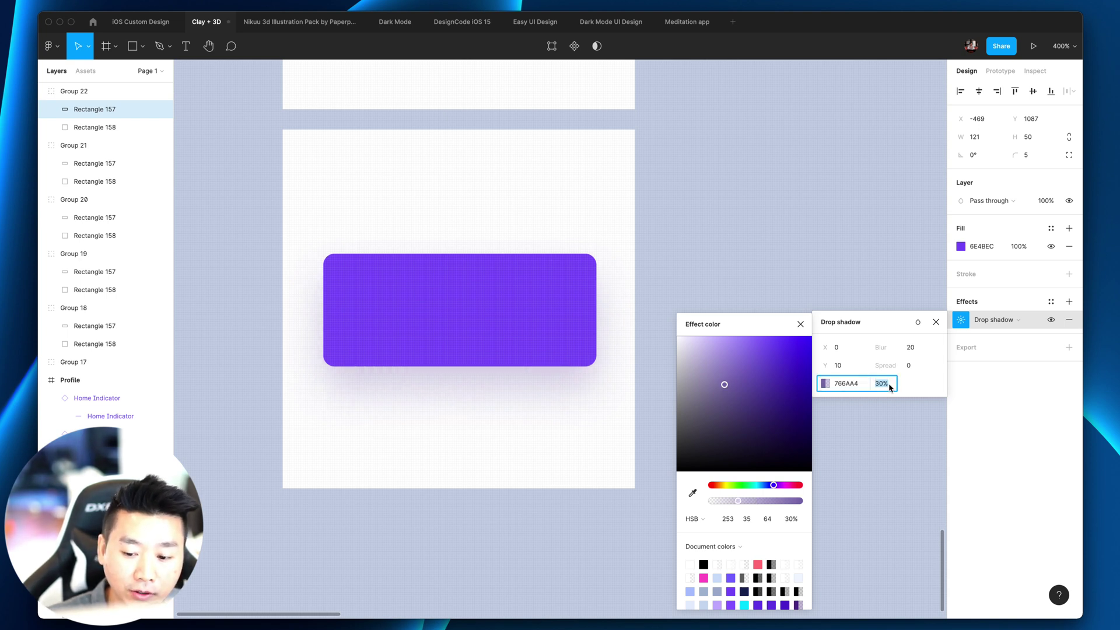
Move the muted-shadow card beside the black-shadow card (Group 20).
{"action": "left_click", "coordinate": [839, 281]}
{"action": "key", "text": "super+minus"}
{"action": "scroll", "coordinate": [755, 278], "scroll_direction": "up", "scroll_amount": 3}
{"action": "left_click_drag", "start_coordinate": [519, 447], "coordinate": [710, 224]}
{"action": "scroll", "coordinate": [724, 124], "scroll_direction": "up", "scroll_amount": 3}
{"action": "left_click", "coordinate": [510, 272]}
{"action": "left_click", "coordinate": [700, 505]}
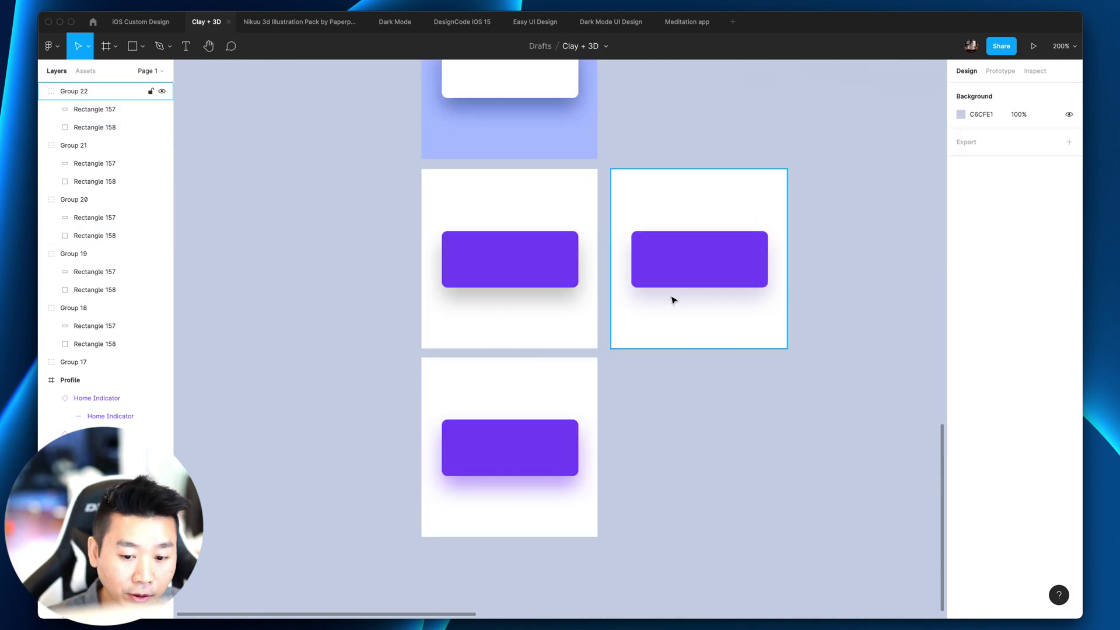
Check the right-hand card's drop shadow opacity is 30%.
{"action": "double_click", "coordinate": [715, 283]}
{"action": "left_click", "coordinate": [962, 322]}
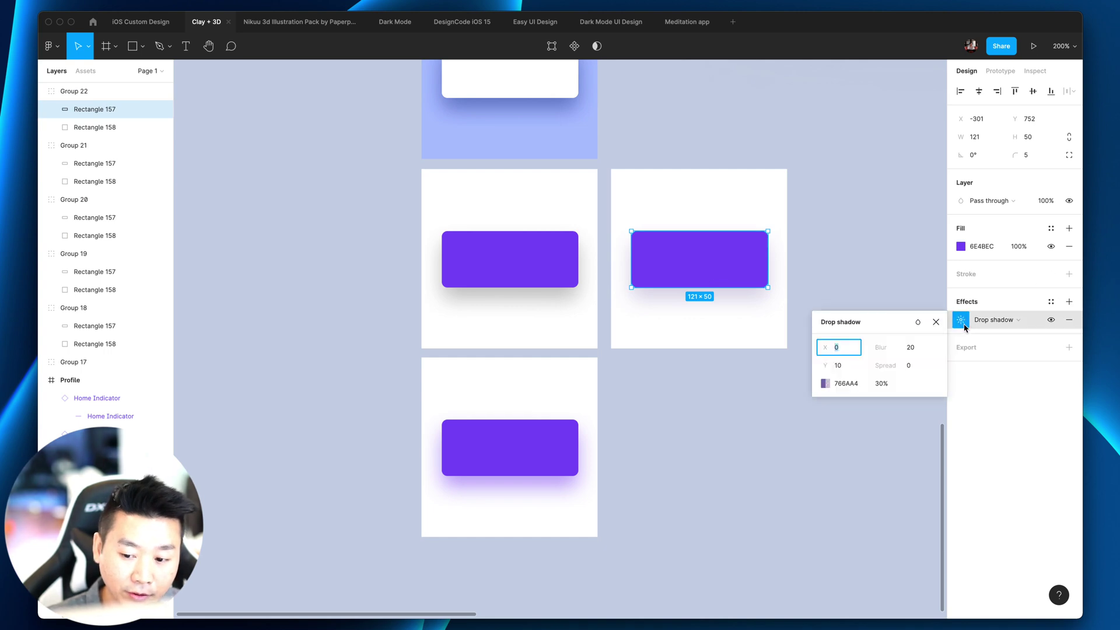
{"action": "left_click", "coordinate": [882, 385]}
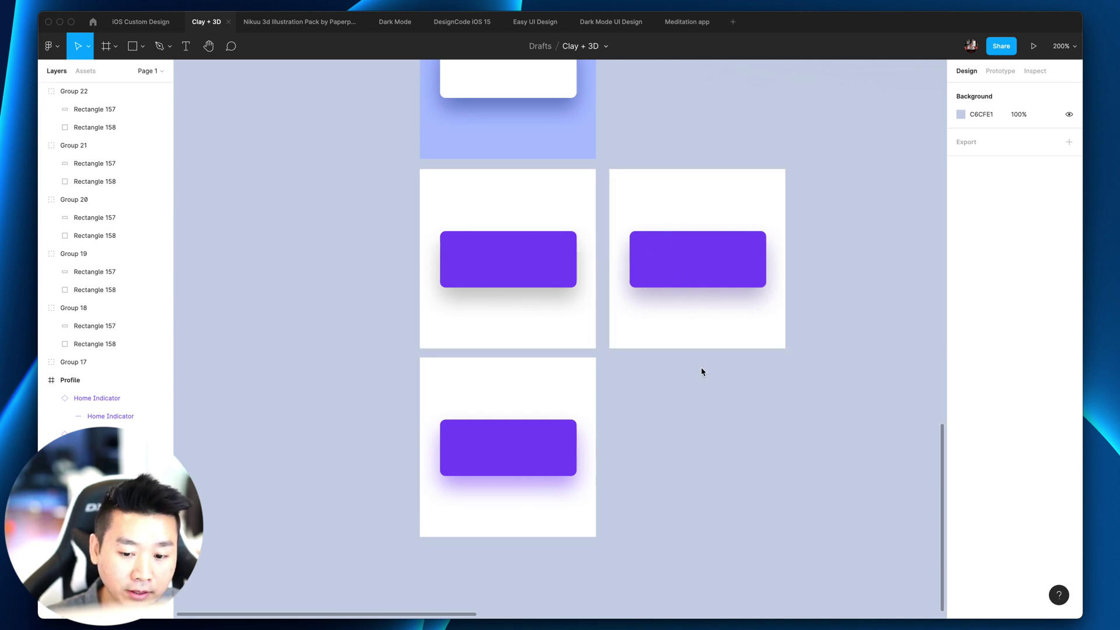
{"action": "scroll", "coordinate": [699, 371], "scroll_direction": "right", "scroll_amount": 4}
{"action": "scroll", "coordinate": [598, 167], "scroll_direction": "up", "scroll_amount": 3}
{"action": "scroll", "coordinate": [596, 164], "scroll_direction": "up", "scroll_amount": 7}
{"action": "scroll", "coordinate": [592, 170], "scroll_direction": "right", "scroll_amount": 2}
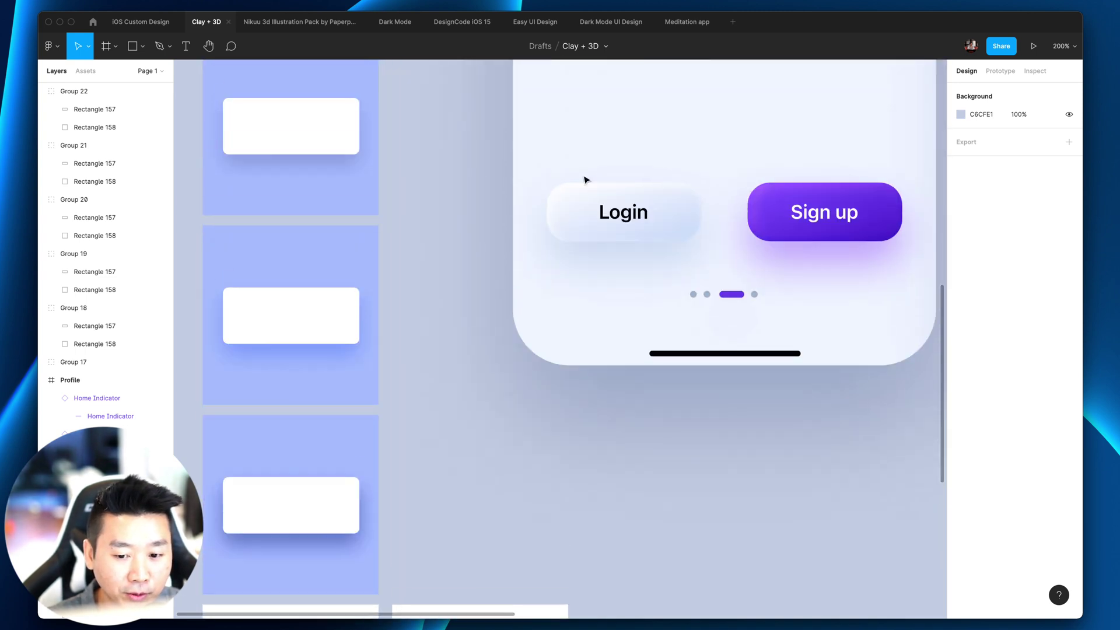
{"action": "scroll", "coordinate": [416, 351], "scroll_direction": "right", "scroll_amount": 3}
{"action": "scroll", "coordinate": [416, 351], "scroll_direction": "down", "scroll_amount": 9}
{"action": "scroll", "coordinate": [416, 351], "scroll_direction": "left", "scroll_amount": 5}
Drag Group 22 below the left column of cards and deselect it.
{"action": "left_click", "coordinate": [604, 238]}
{"action": "left_click_drag", "start_coordinate": [607, 241], "coordinate": [418, 455]}
{"action": "left_click", "coordinate": [651, 437]}
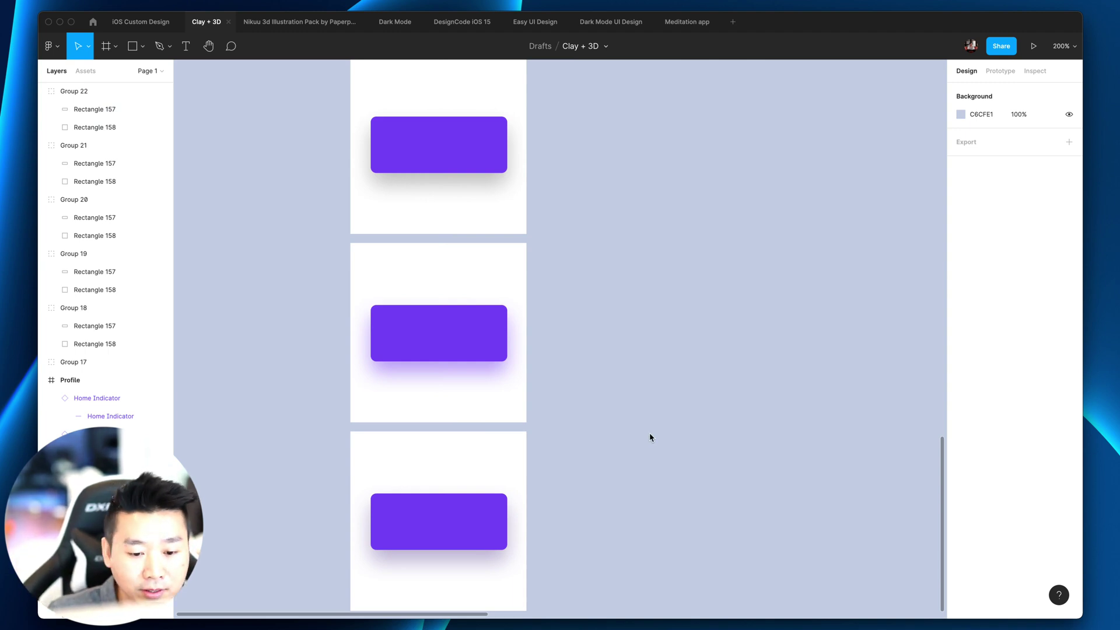
{"action": "scroll", "coordinate": [585, 372], "scroll_direction": "down", "scroll_amount": 3}
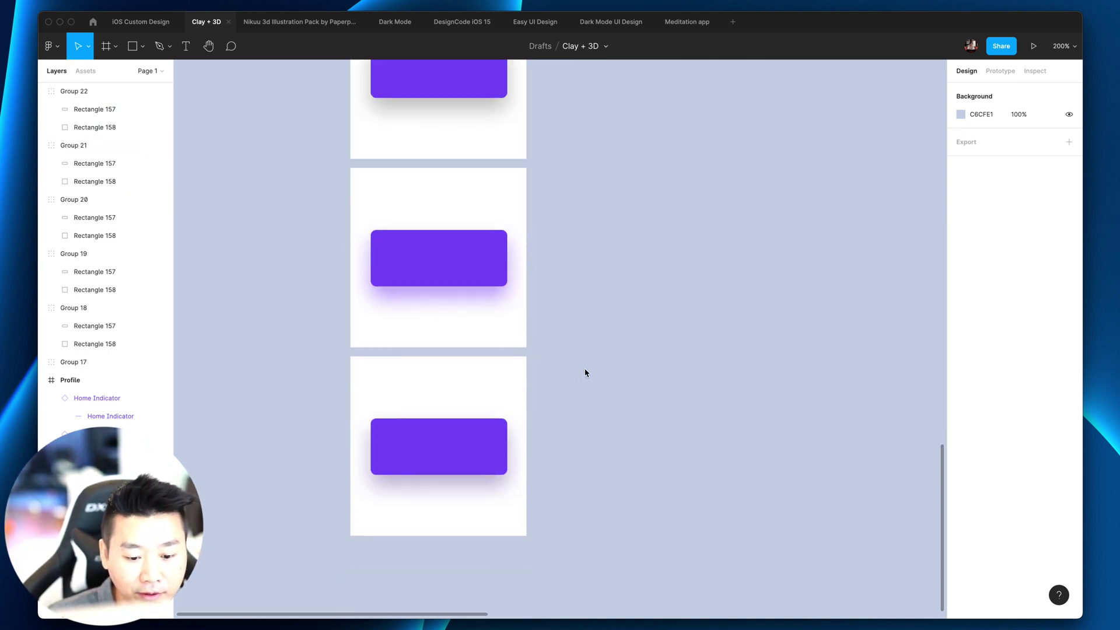
{"action": "scroll", "coordinate": [585, 371], "scroll_direction": "up", "scroll_amount": 6}
{"action": "scroll", "coordinate": [584, 371], "scroll_direction": "down", "scroll_amount": 4}
{"action": "scroll", "coordinate": [584, 371], "scroll_direction": "up", "scroll_amount": 6}
{"action": "scroll", "coordinate": [585, 371], "scroll_direction": "down", "scroll_amount": 1}
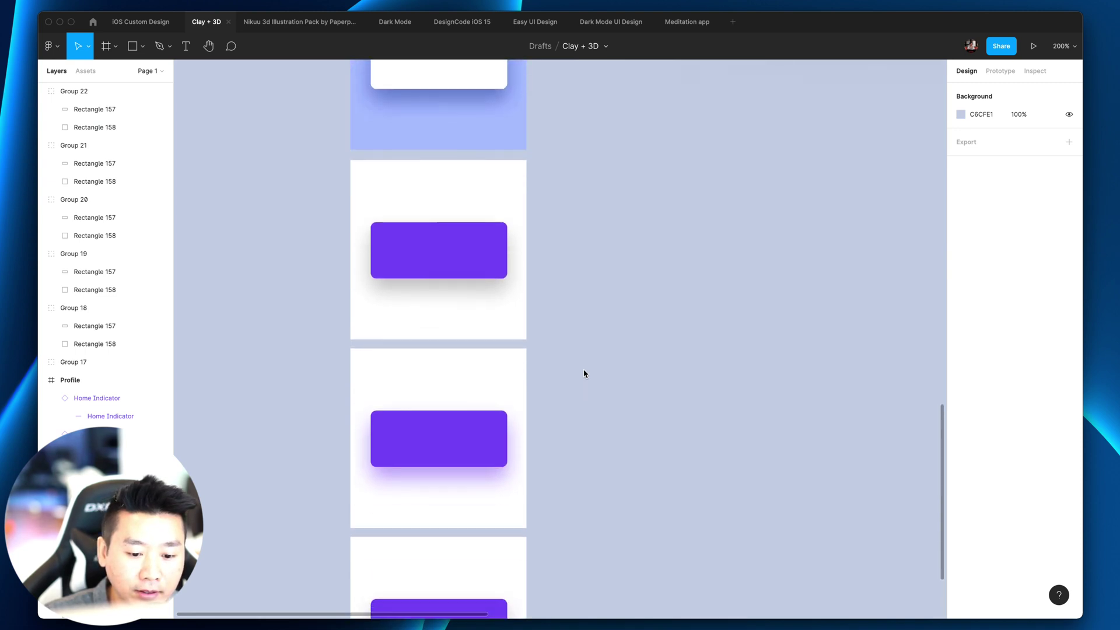
{"action": "scroll", "coordinate": [584, 374], "scroll_direction": "down", "scroll_amount": 3}
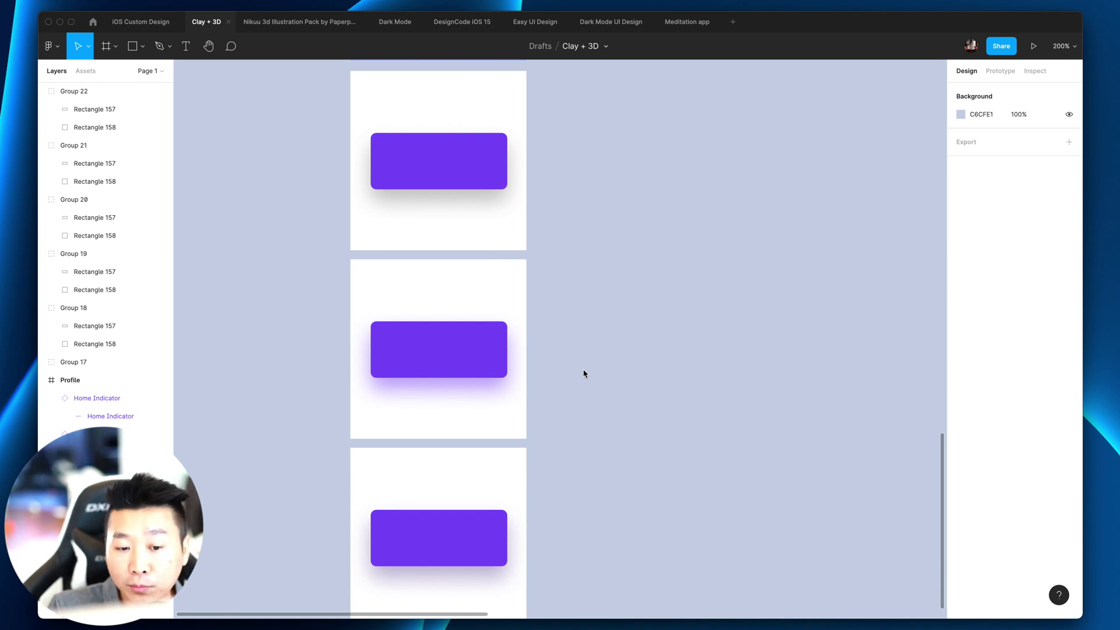
{"action": "scroll", "coordinate": [661, 300], "scroll_direction": "up", "scroll_amount": 15}
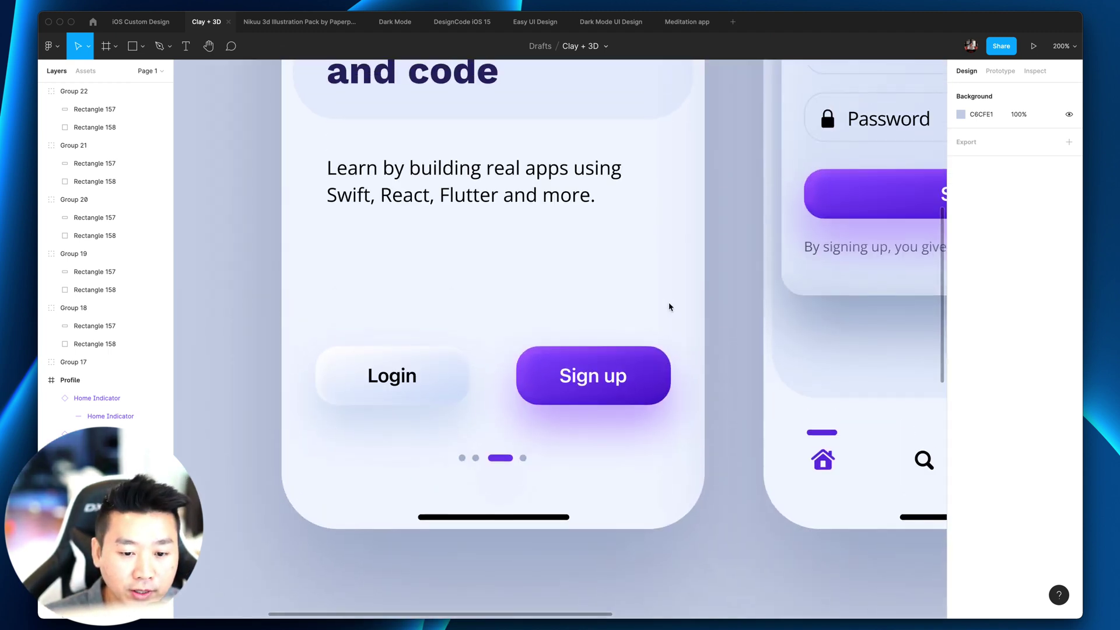
{"action": "scroll", "coordinate": [734, 311], "scroll_direction": "up", "scroll_amount": 5}
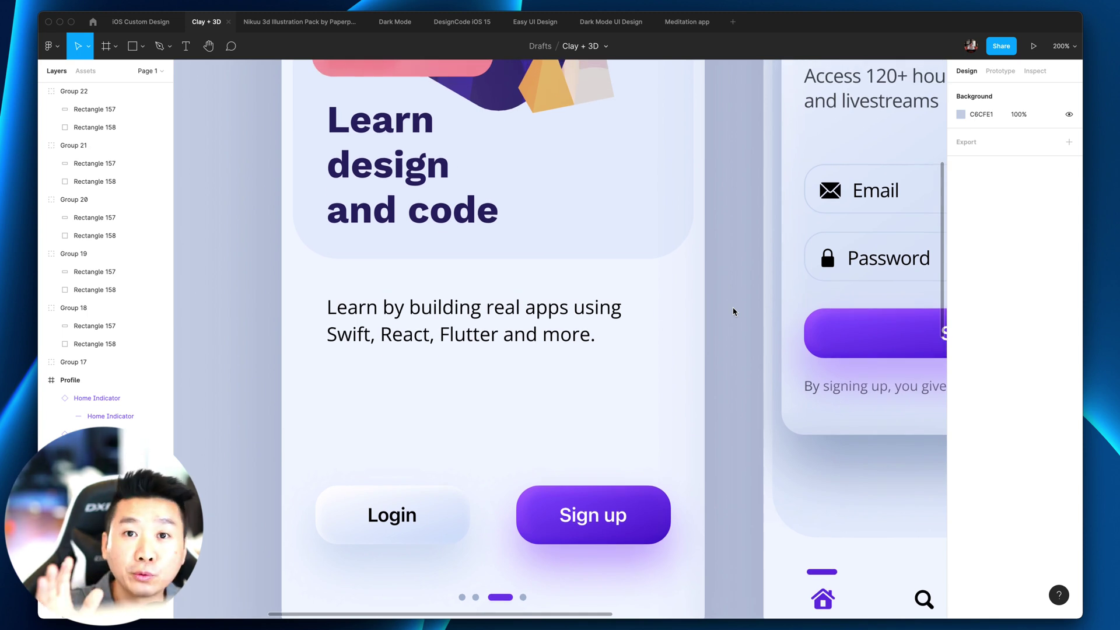